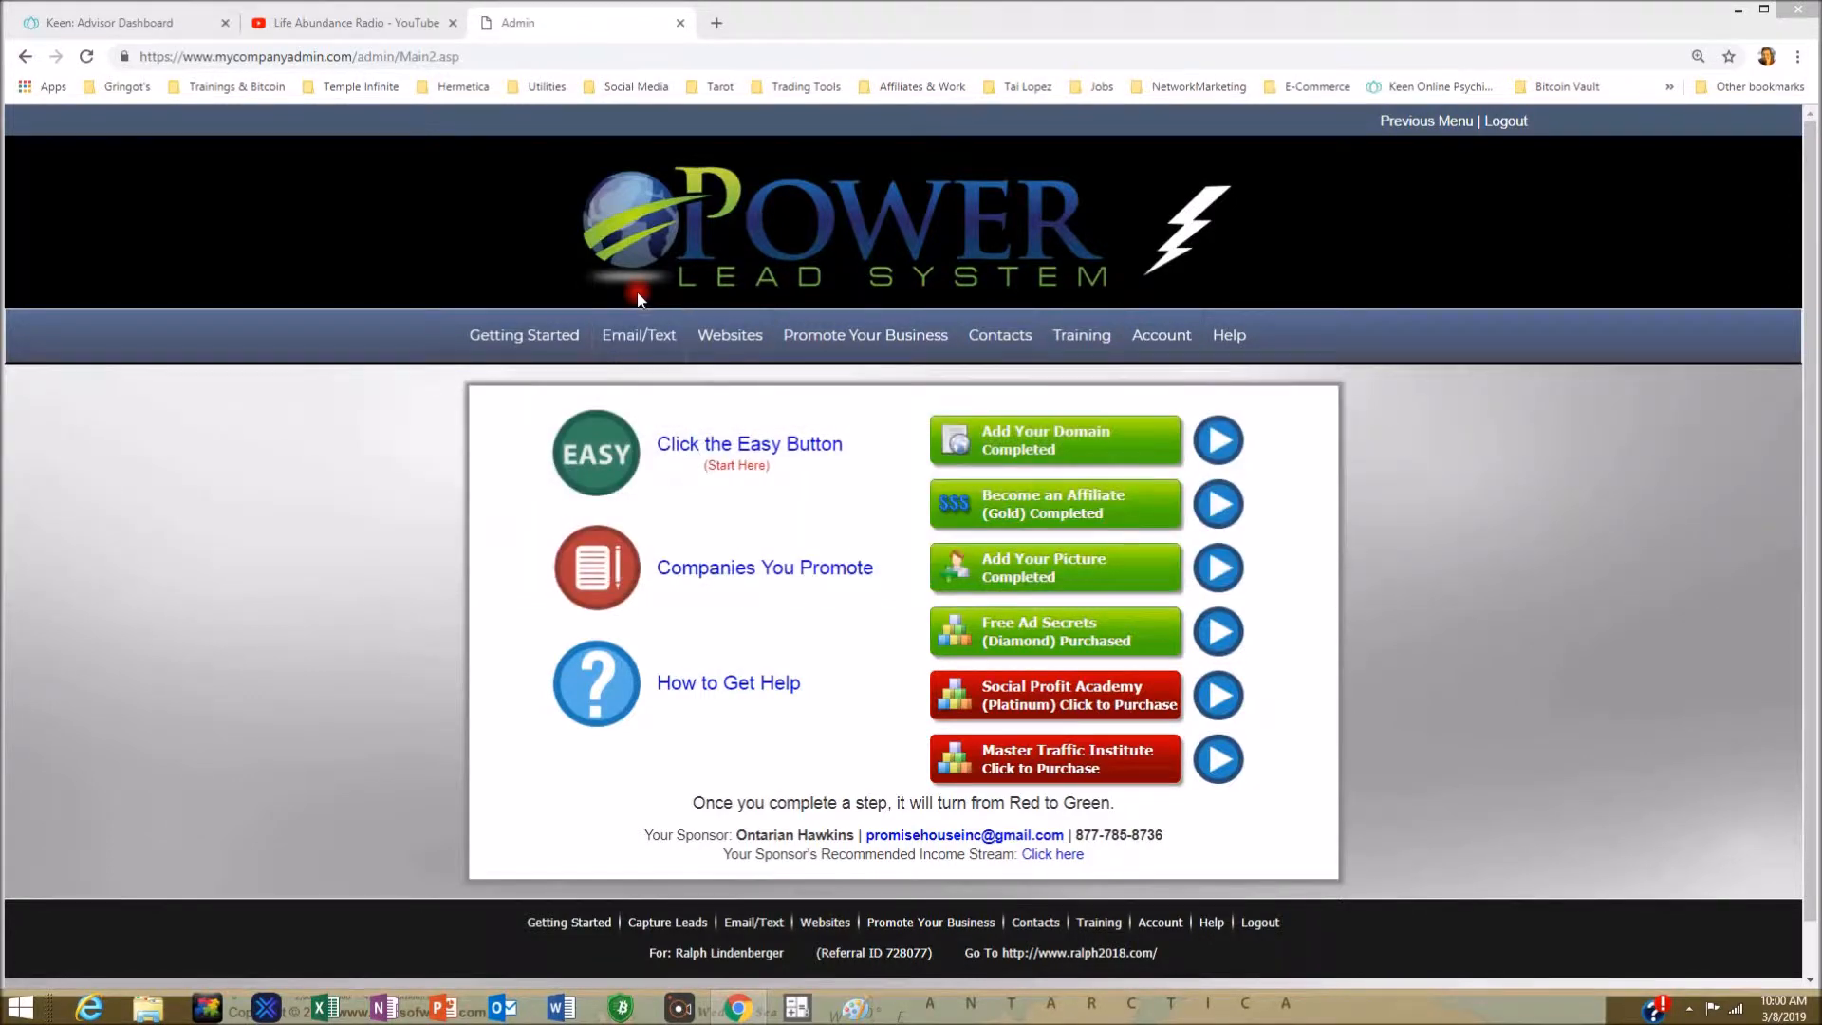
Open the Virtual Postcards page from the extra email and text features
mouse_move(619, 359)
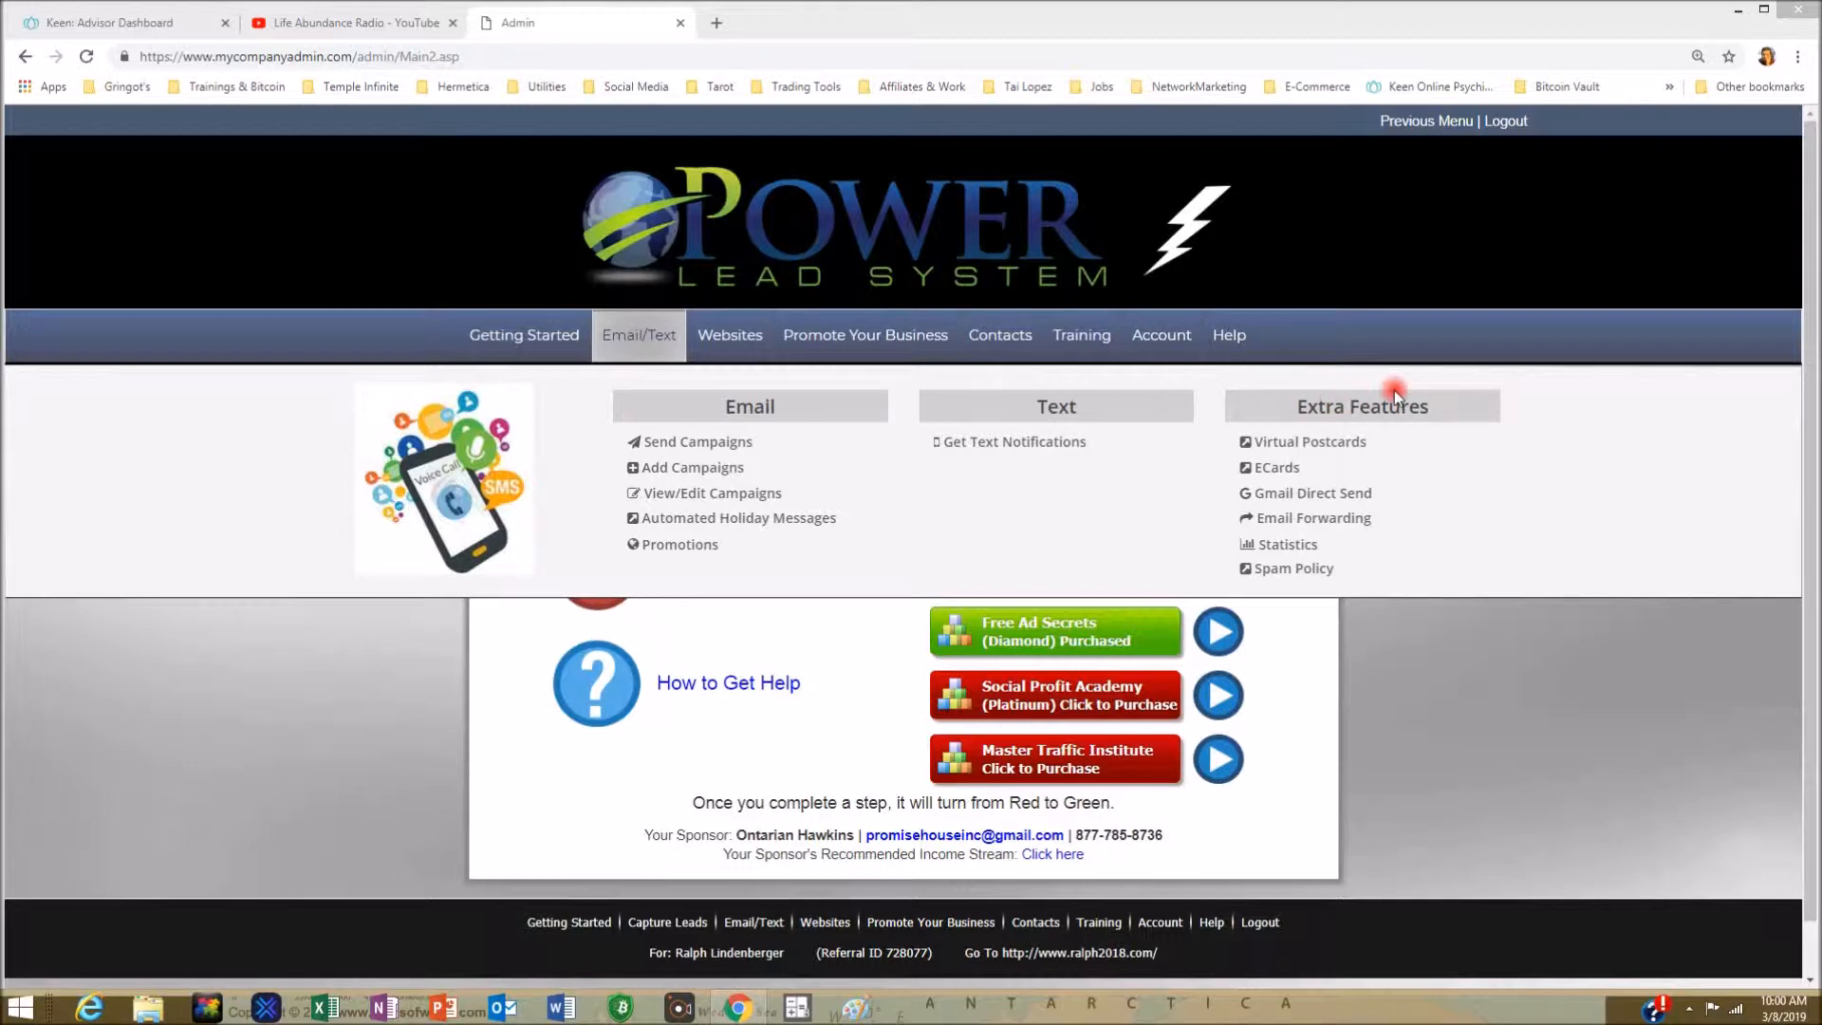
click(1352, 445)
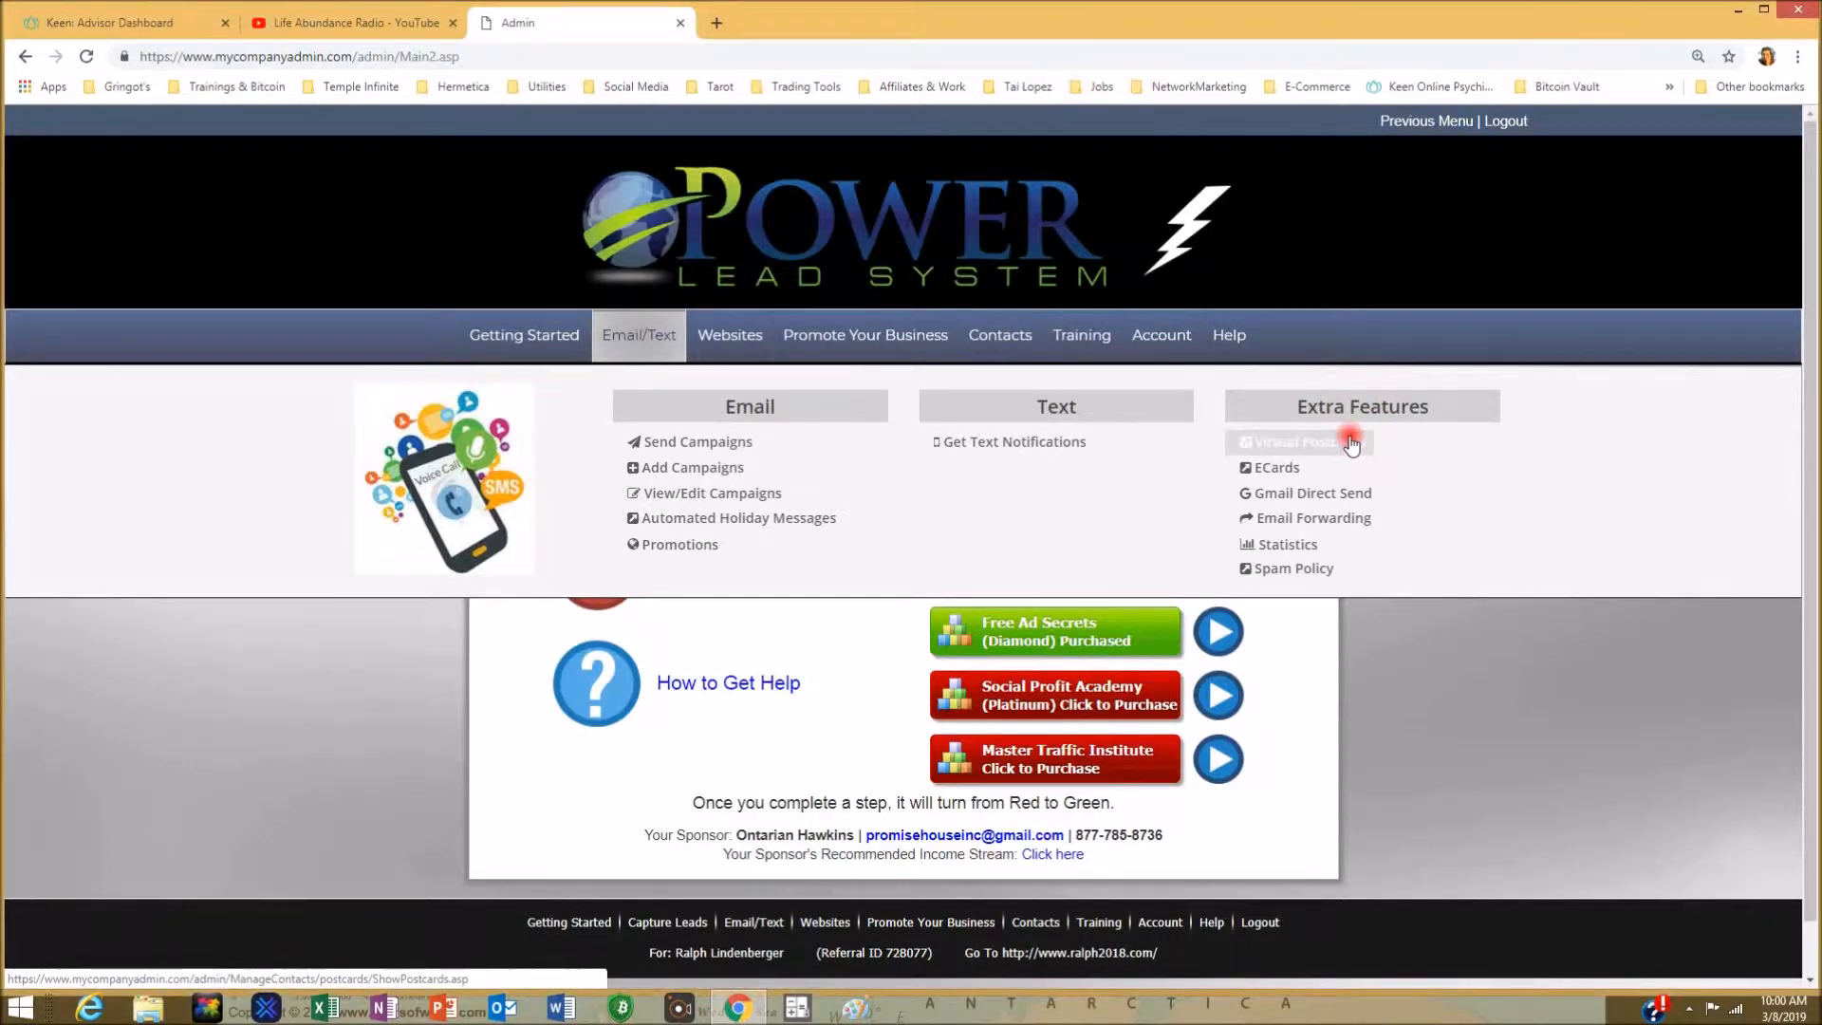
click(1351, 445)
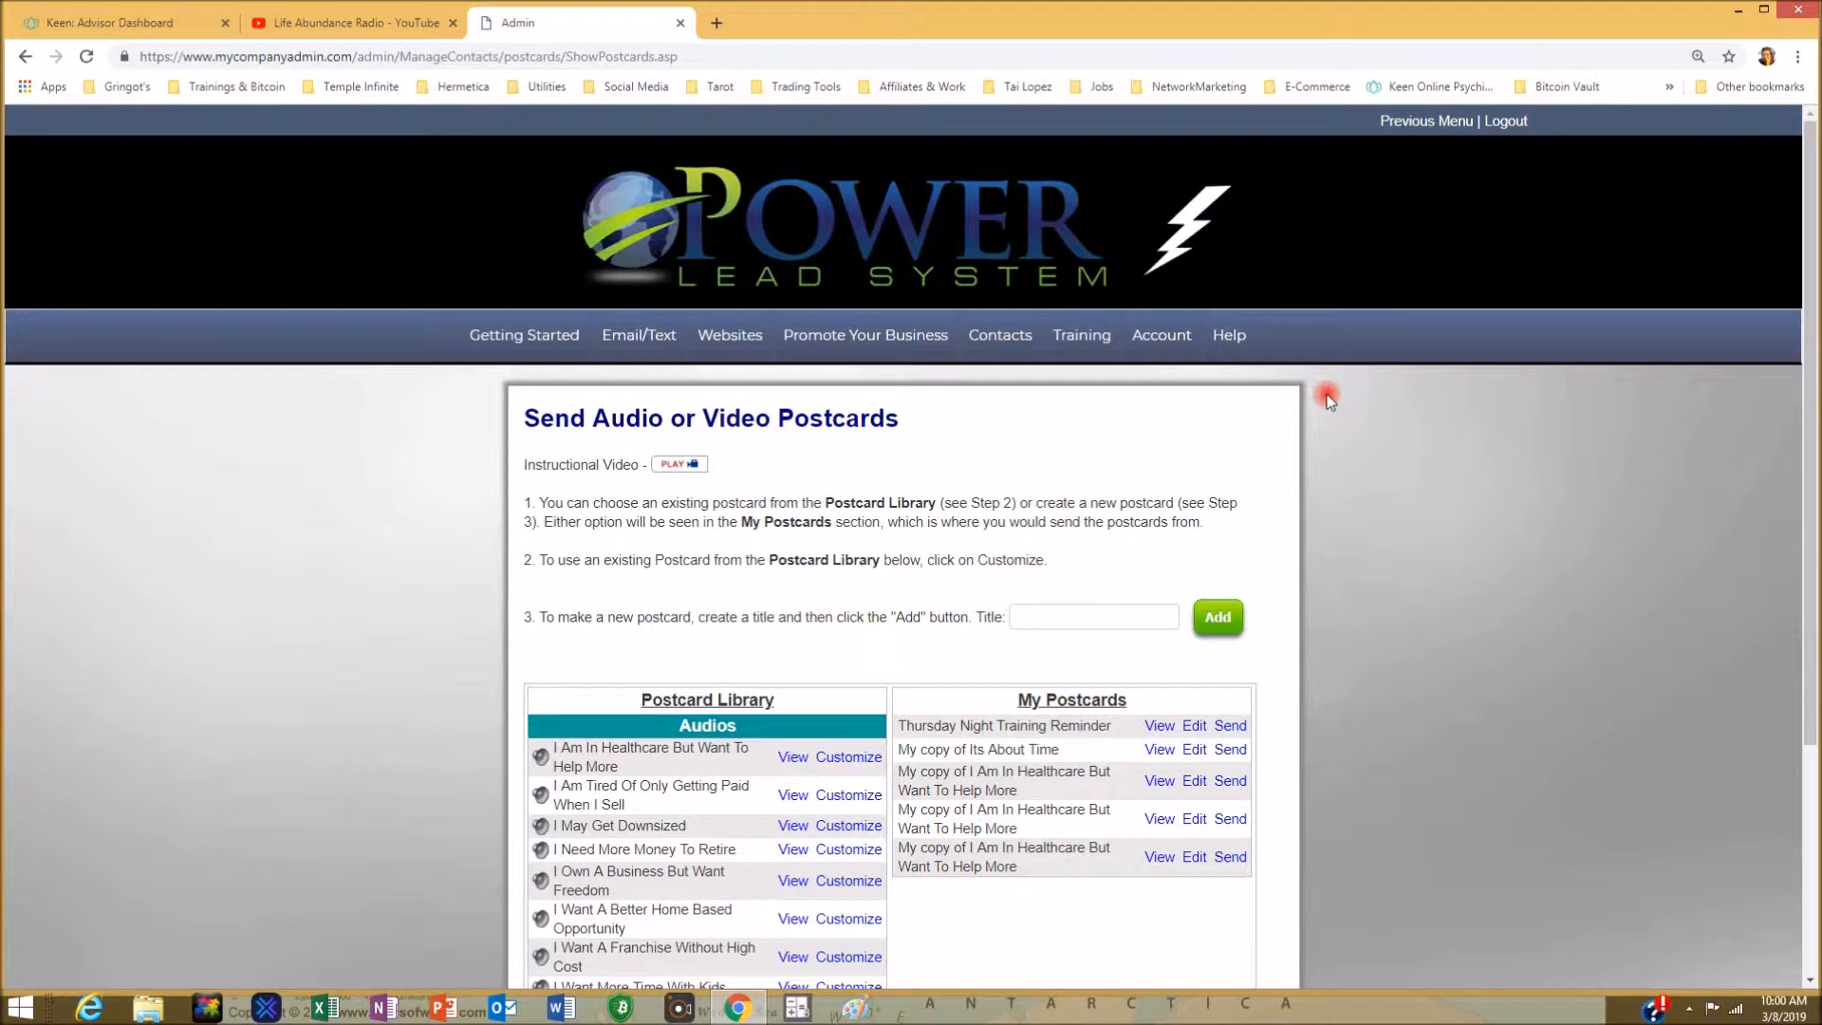
Create a new postcard titled "Video Postcard"
scroll(1317, 392, down, 2)
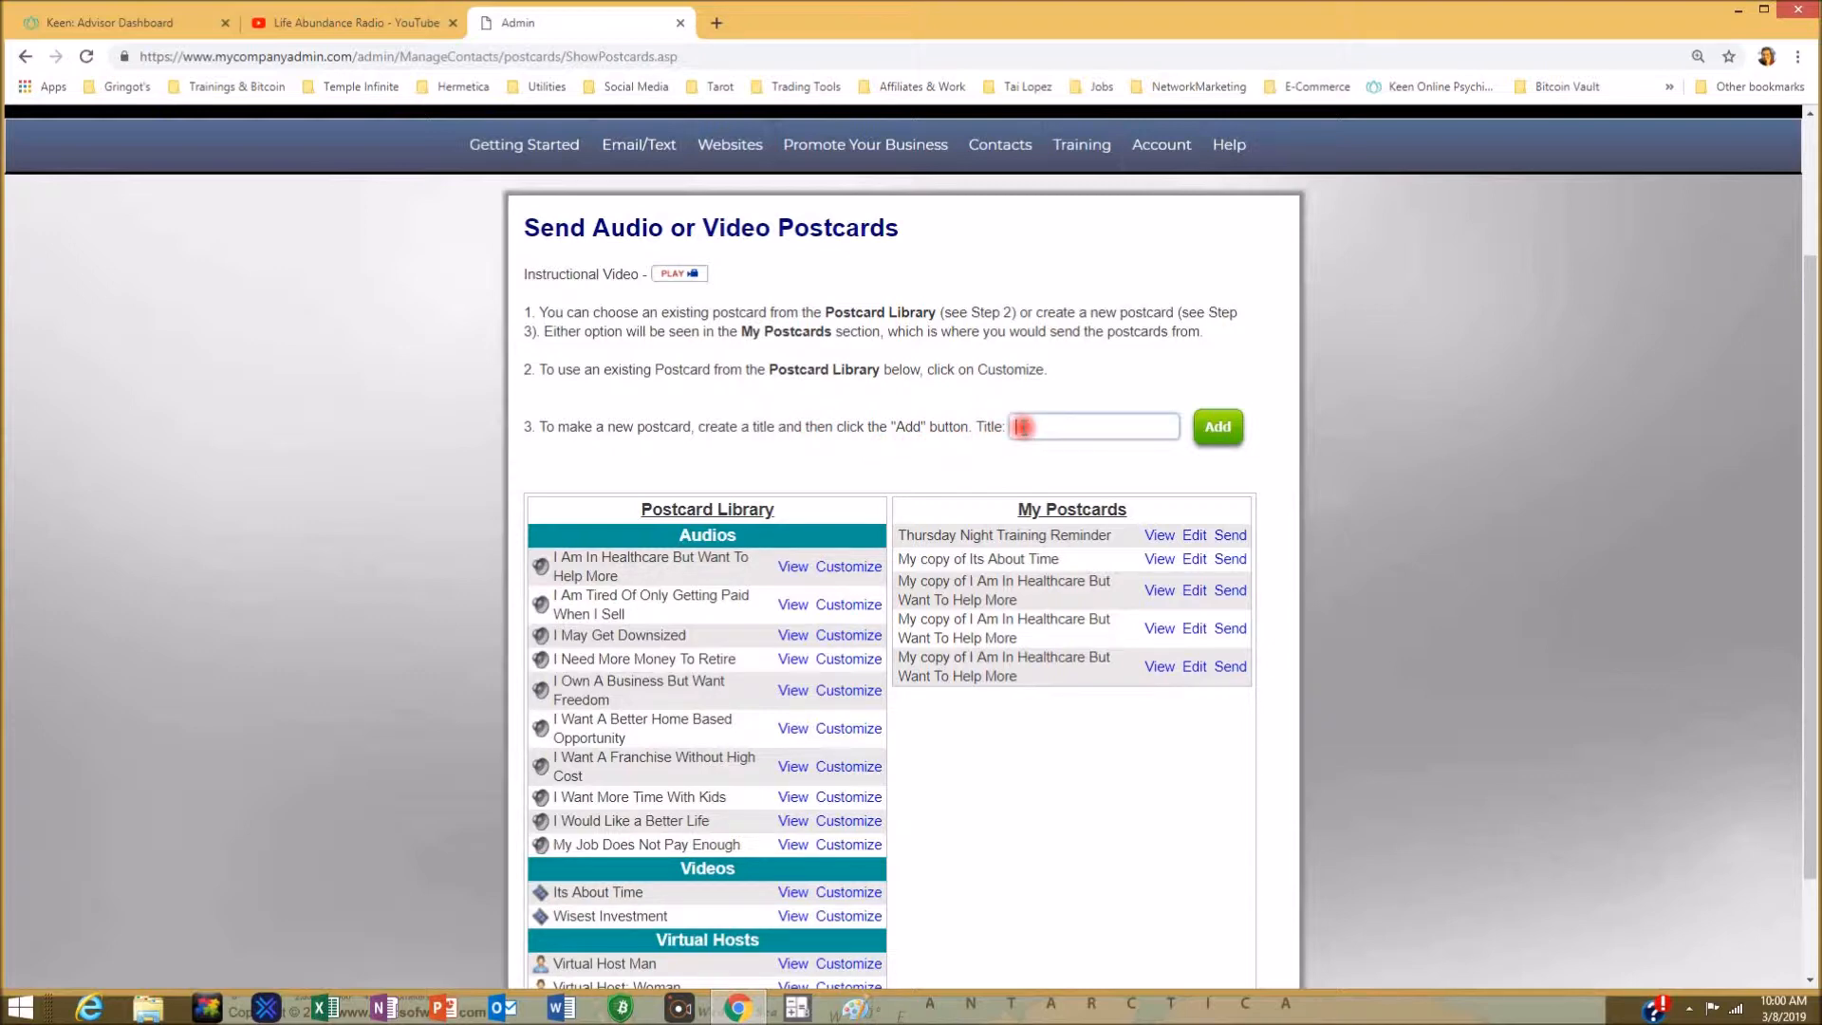
click(1023, 426)
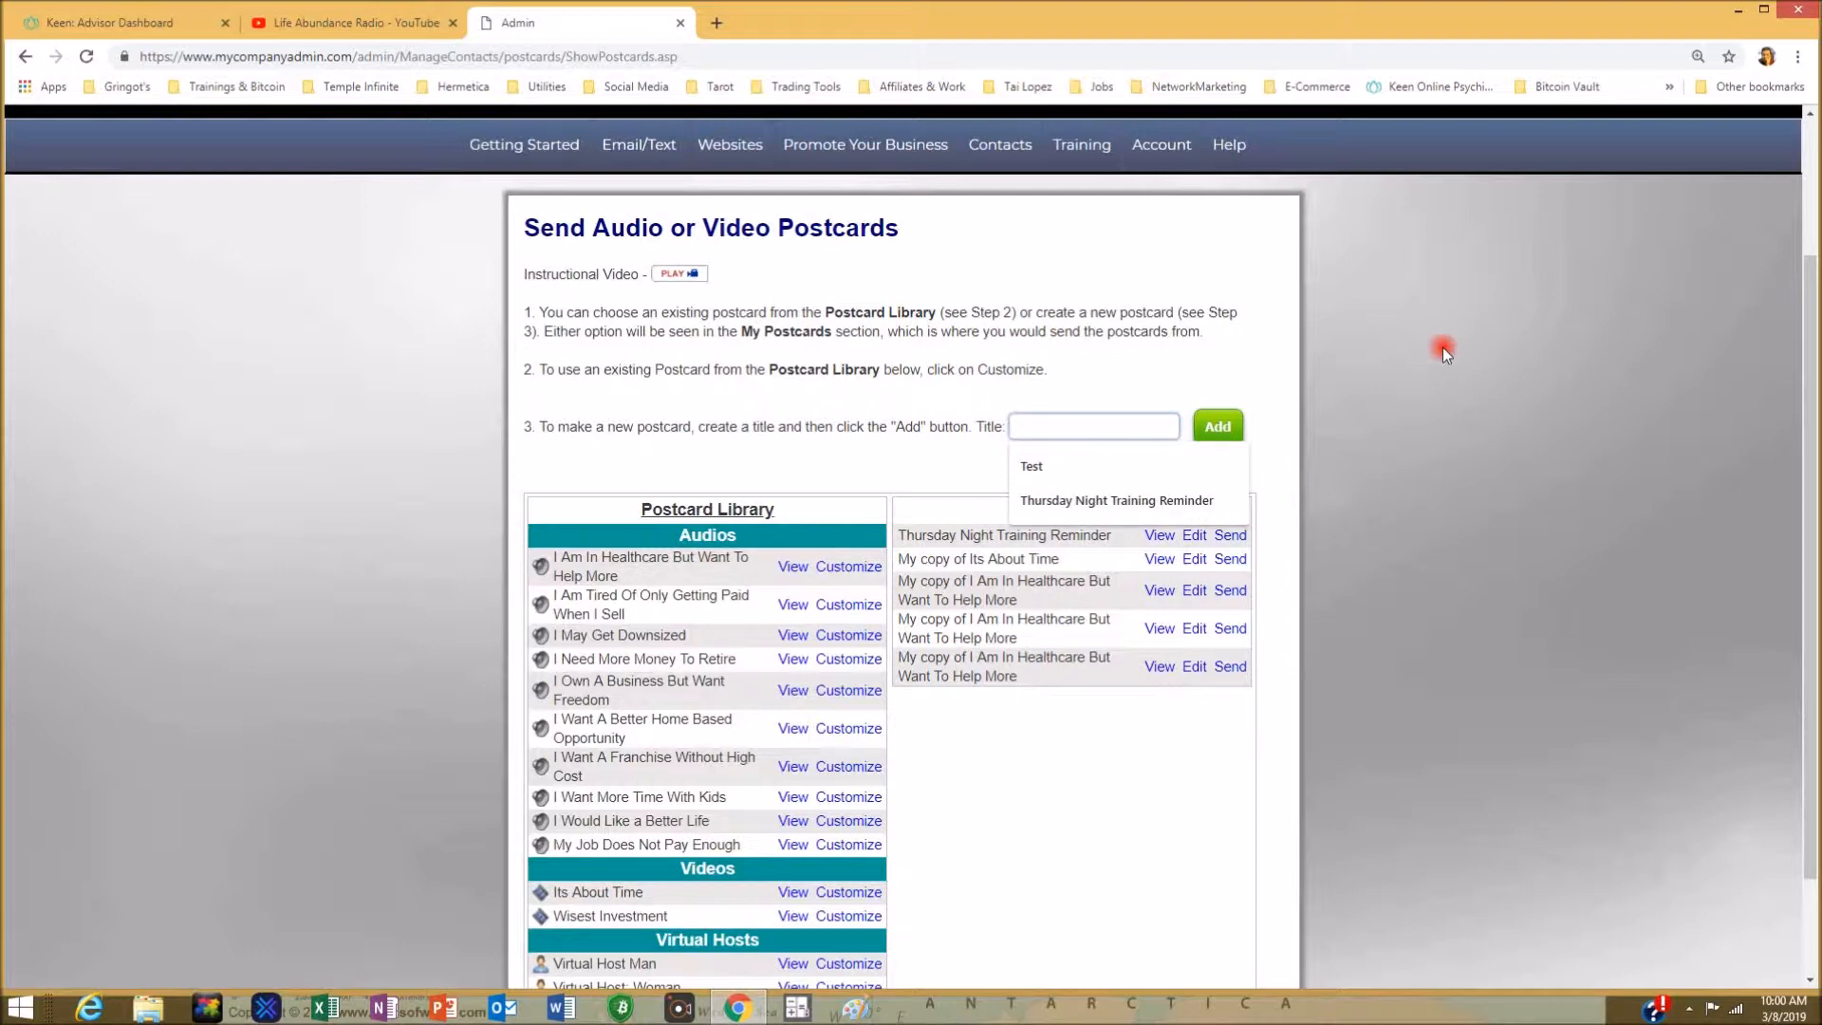
text(Video Post)
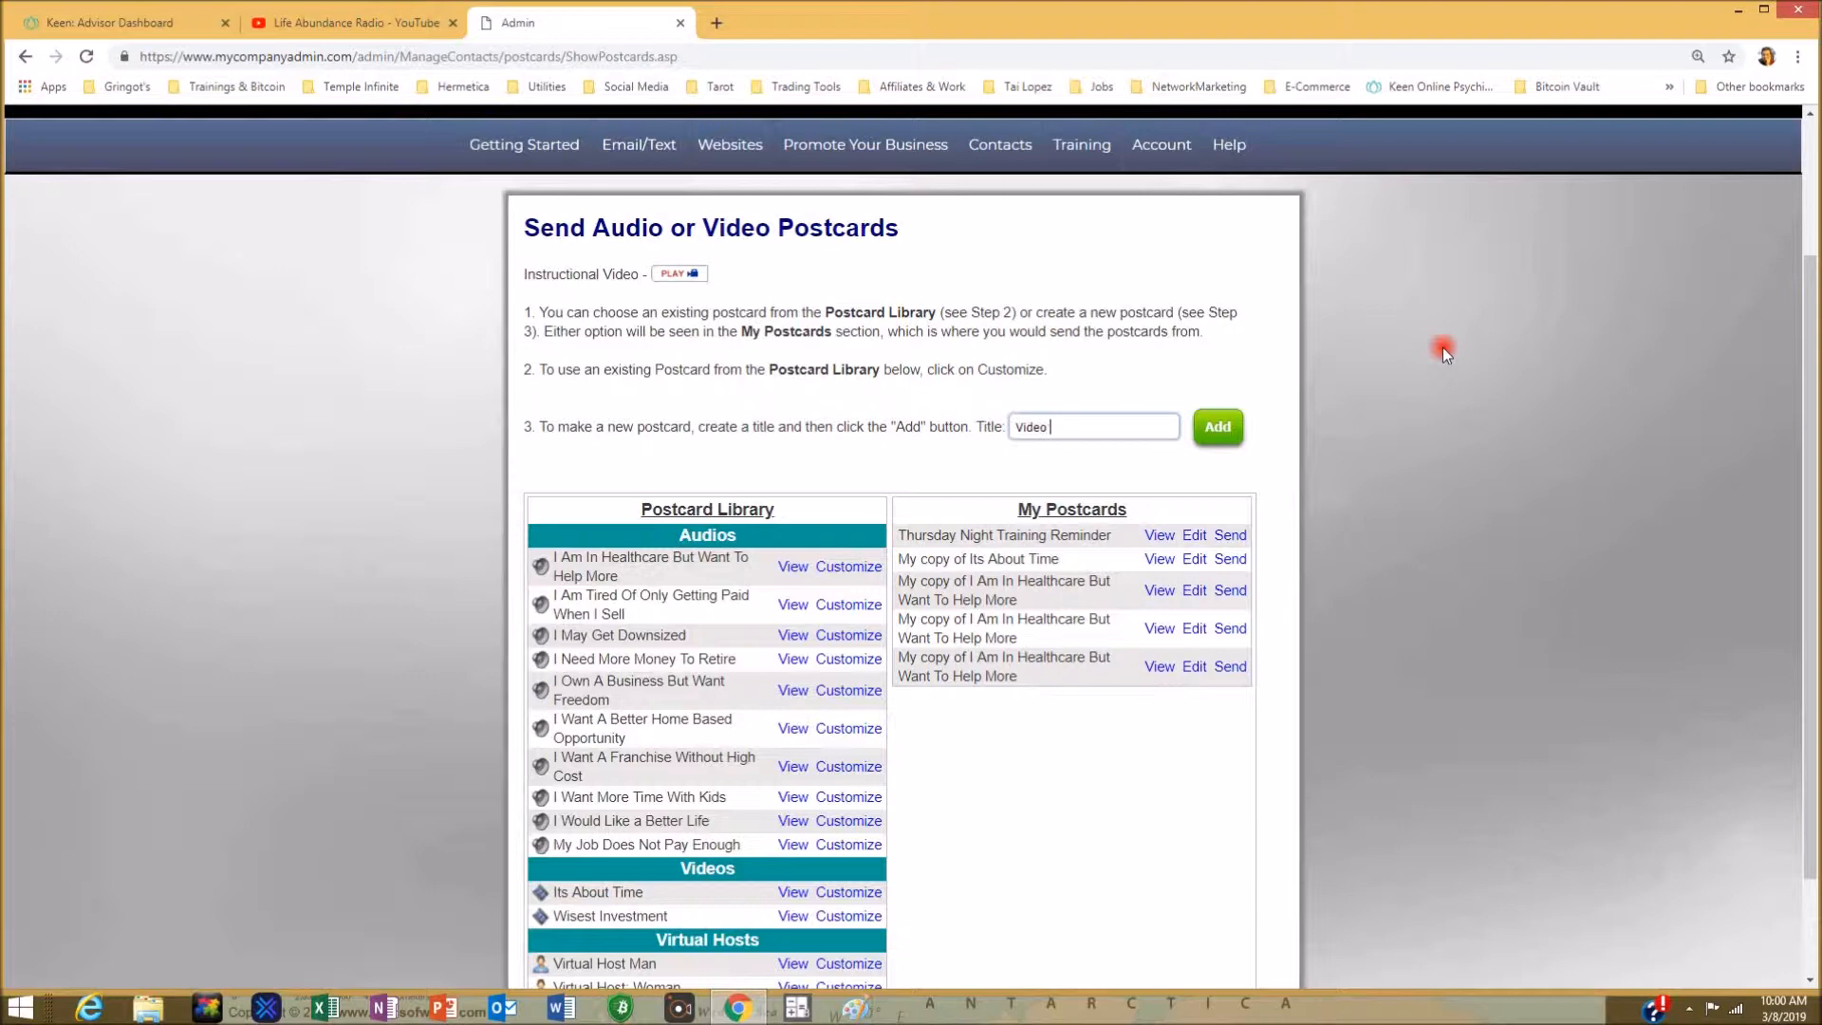
text(card)
click(1219, 430)
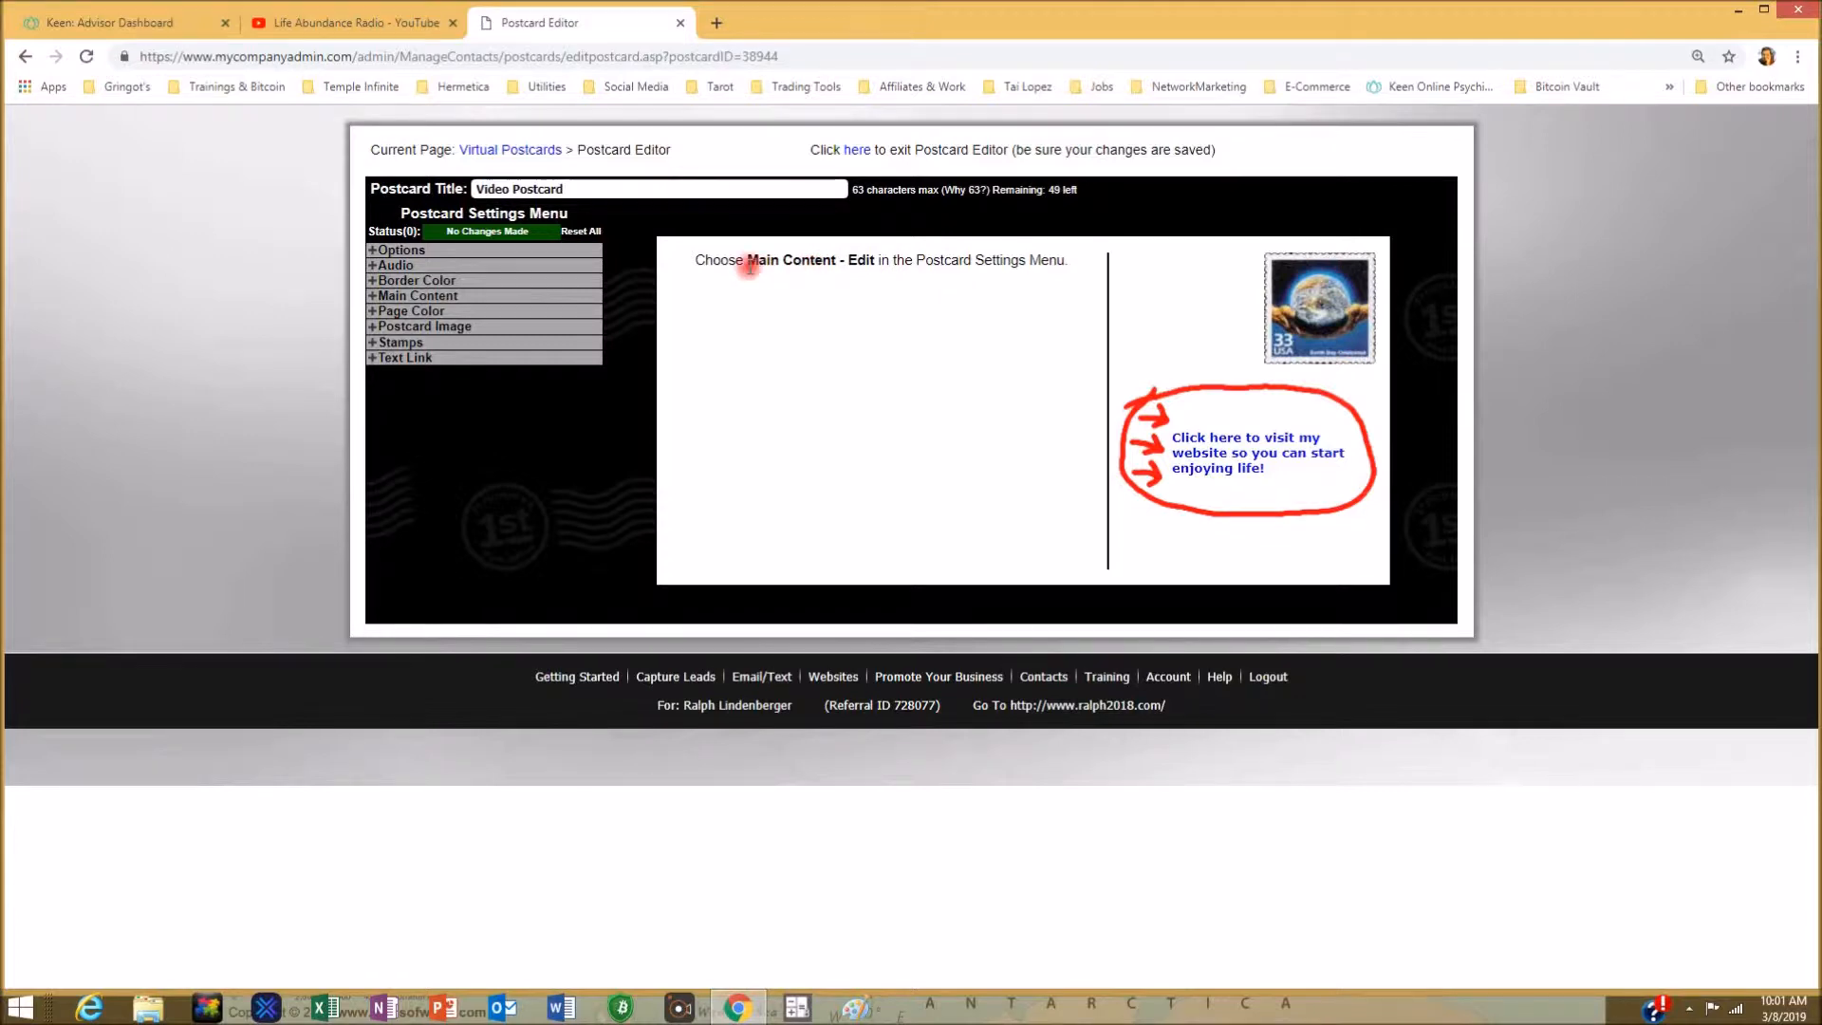
Clear the placeholder text from the postcard's main content and switch its editor to source view
click(413, 297)
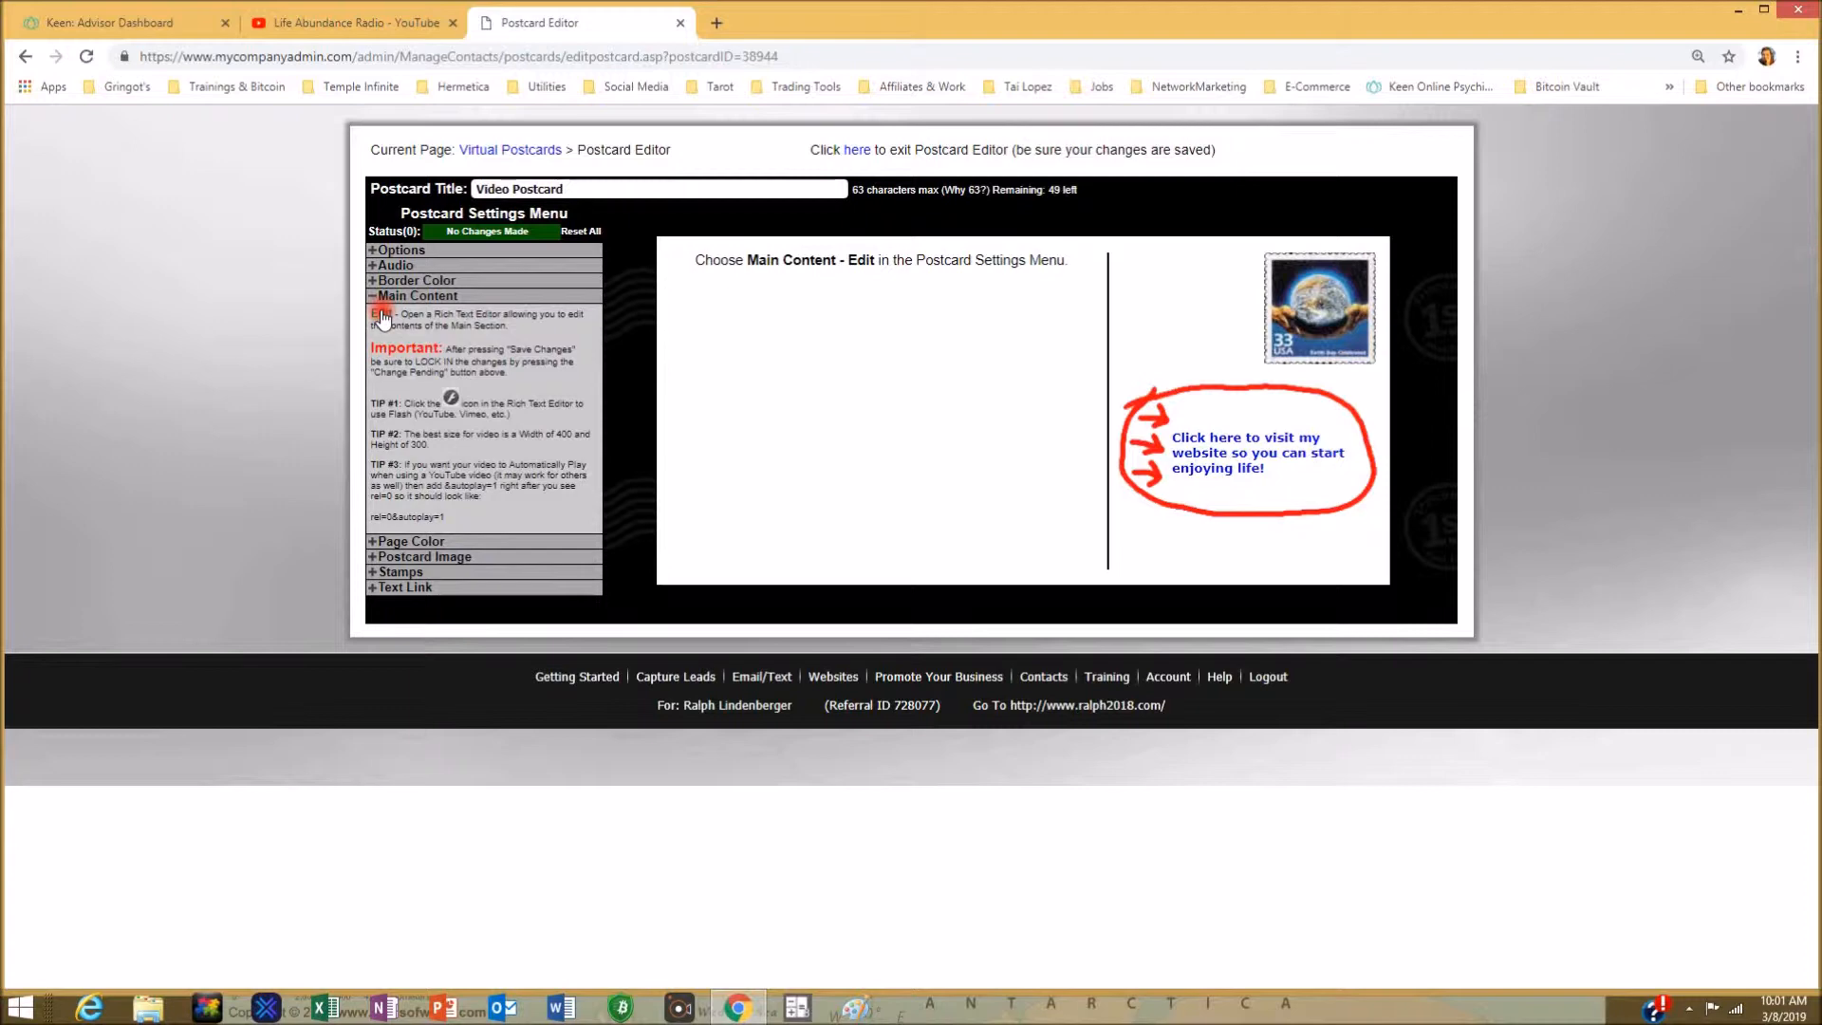
click(382, 314)
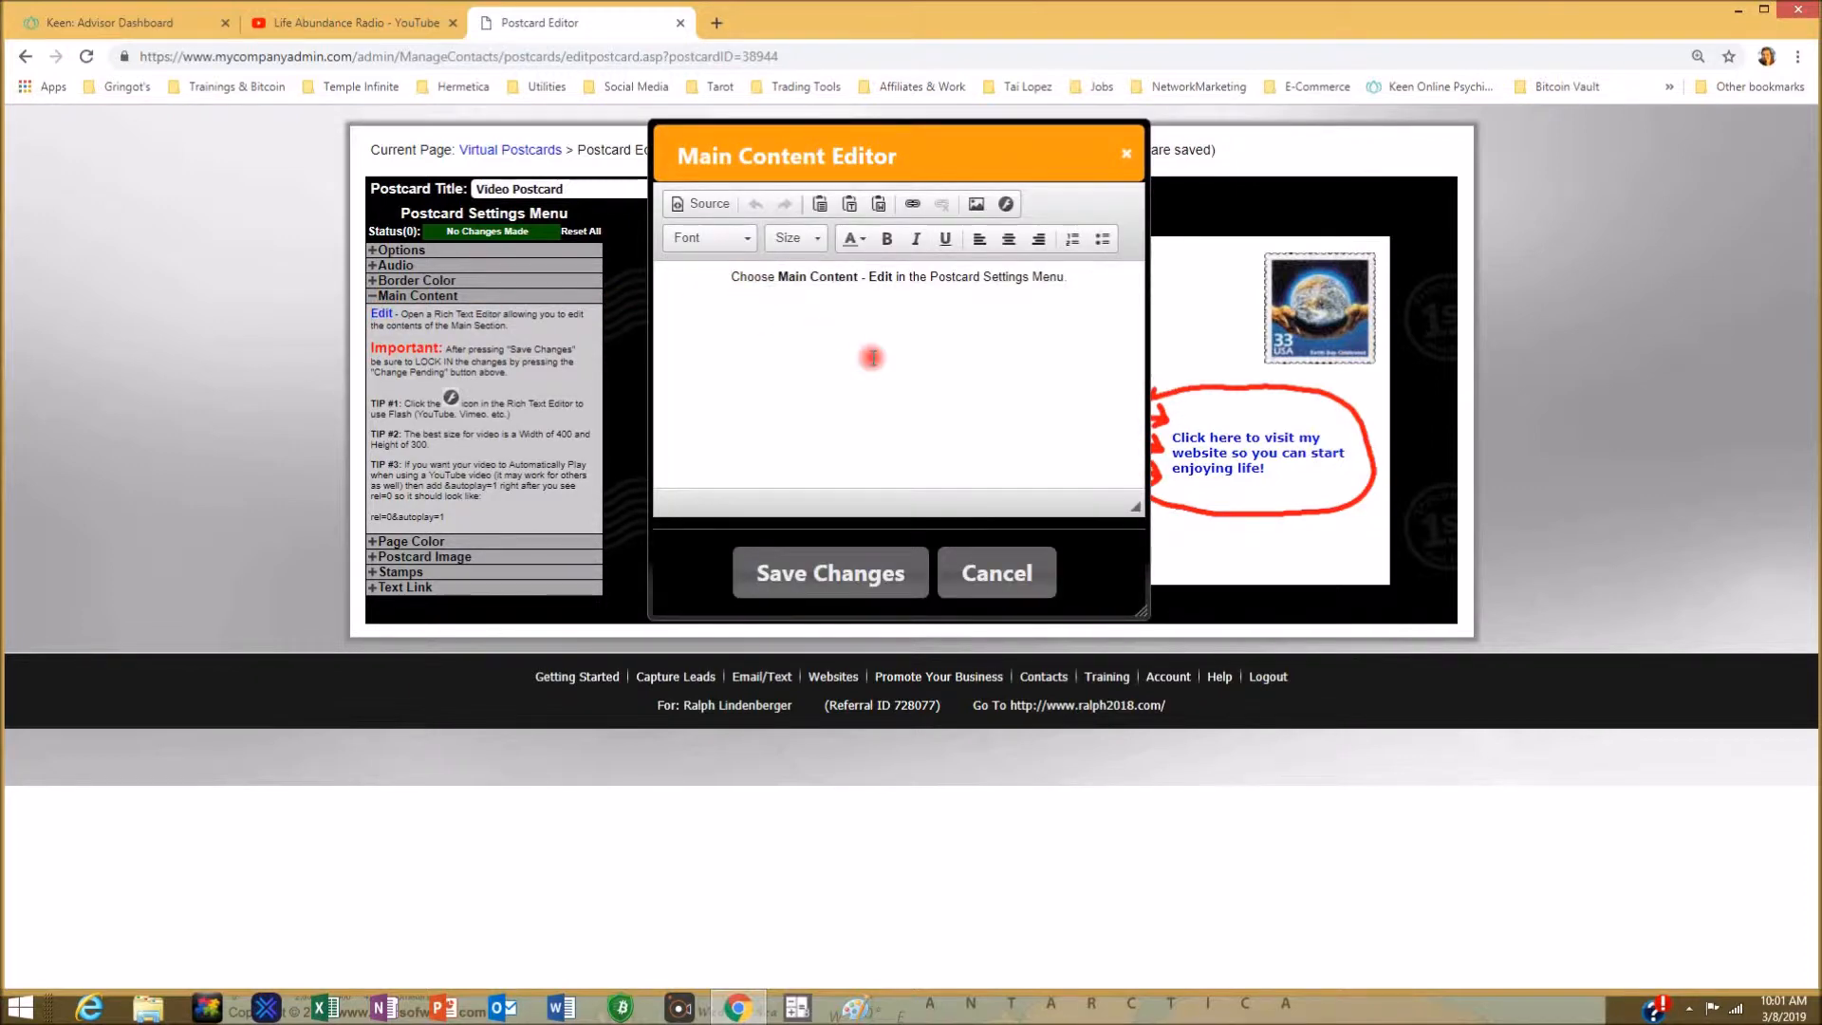
key(Delete)
key(Delete)
key(Delete)
key(Delete)
key(Delete)
key(Delete)
key(Delete)
key(Delete)
key(Delete)
key(Delete)
key(Delete)
key(Delete)
key(Delete)
key(Delete)
key(Delete)
key(Delete)
key(Delete)
key(Delete)
key(Delete)
key(Delete)
key(Delete)
key(Delete)
key(Delete)
key(Delete)
key(Delete)
key(Delete)
key(Delete)
key(Delete)
key(Delete)
key(Delete)
key(Delete)
key(Delete)
key(Delete)
key(Delete)
key(Delete)
key(Delete)
key(Delete)
key(Delete)
key(Delete)
key(Delete)
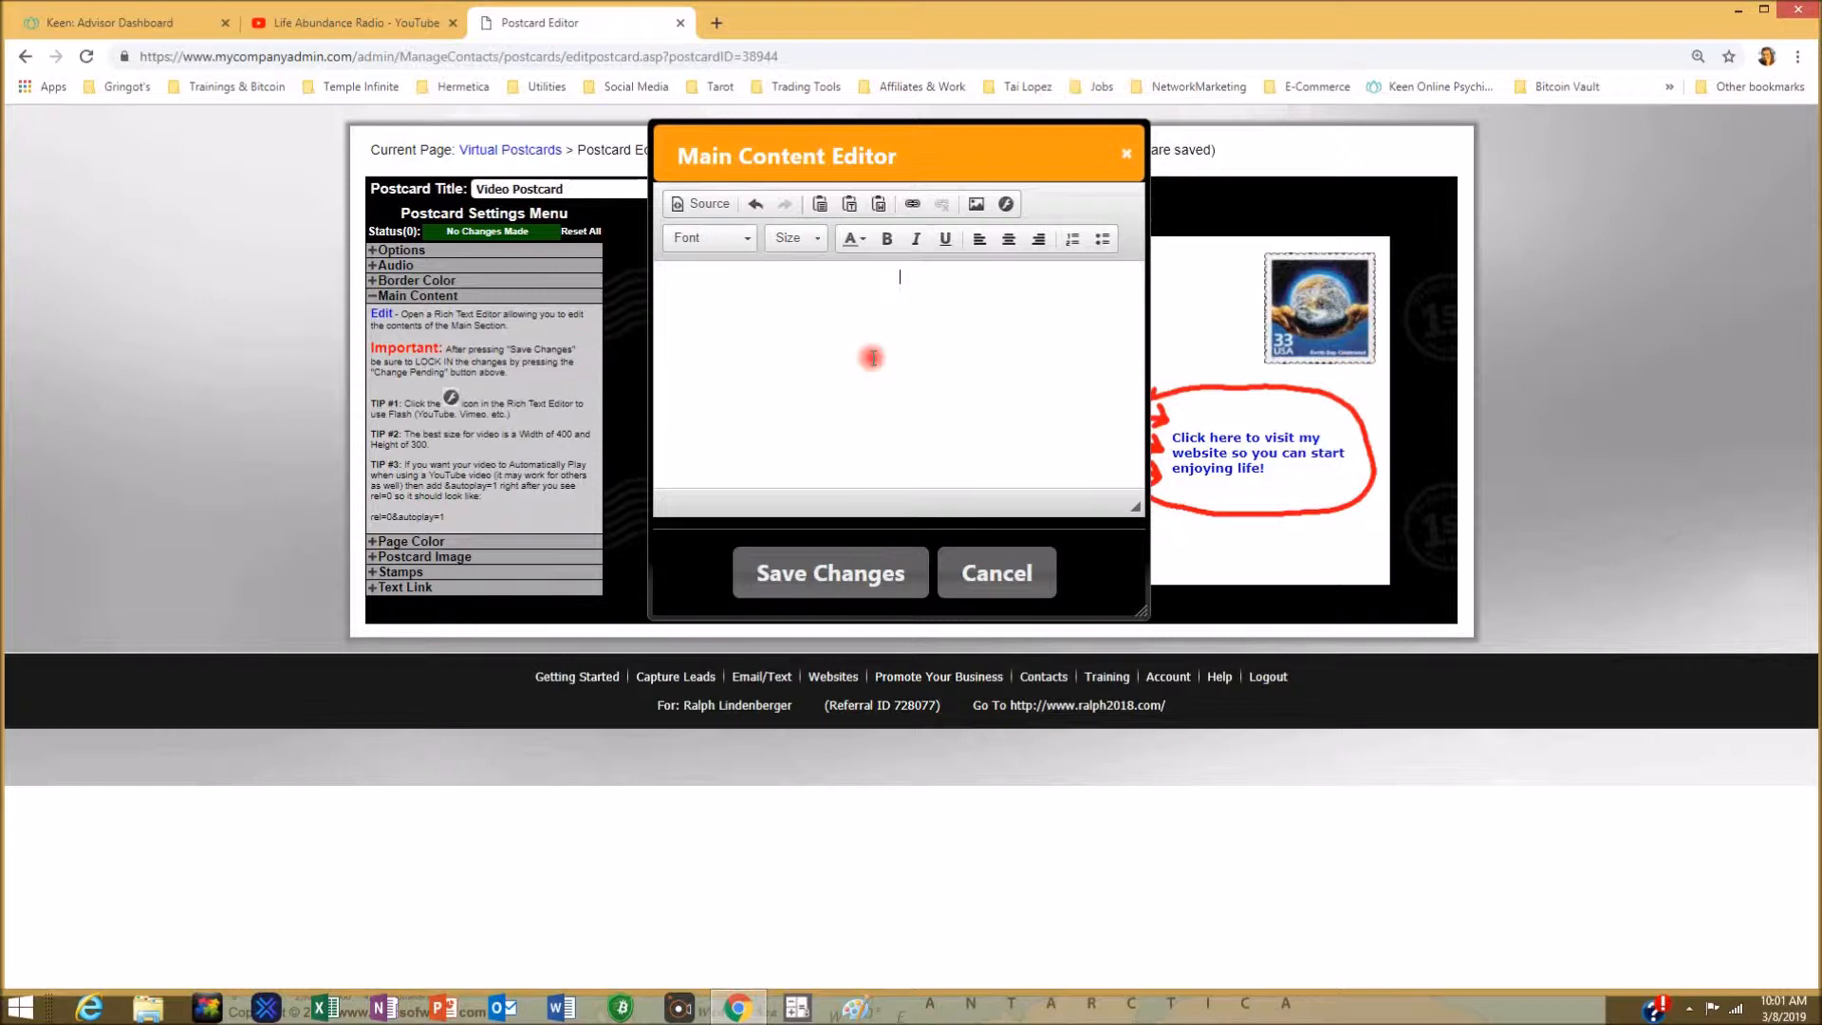
click(697, 205)
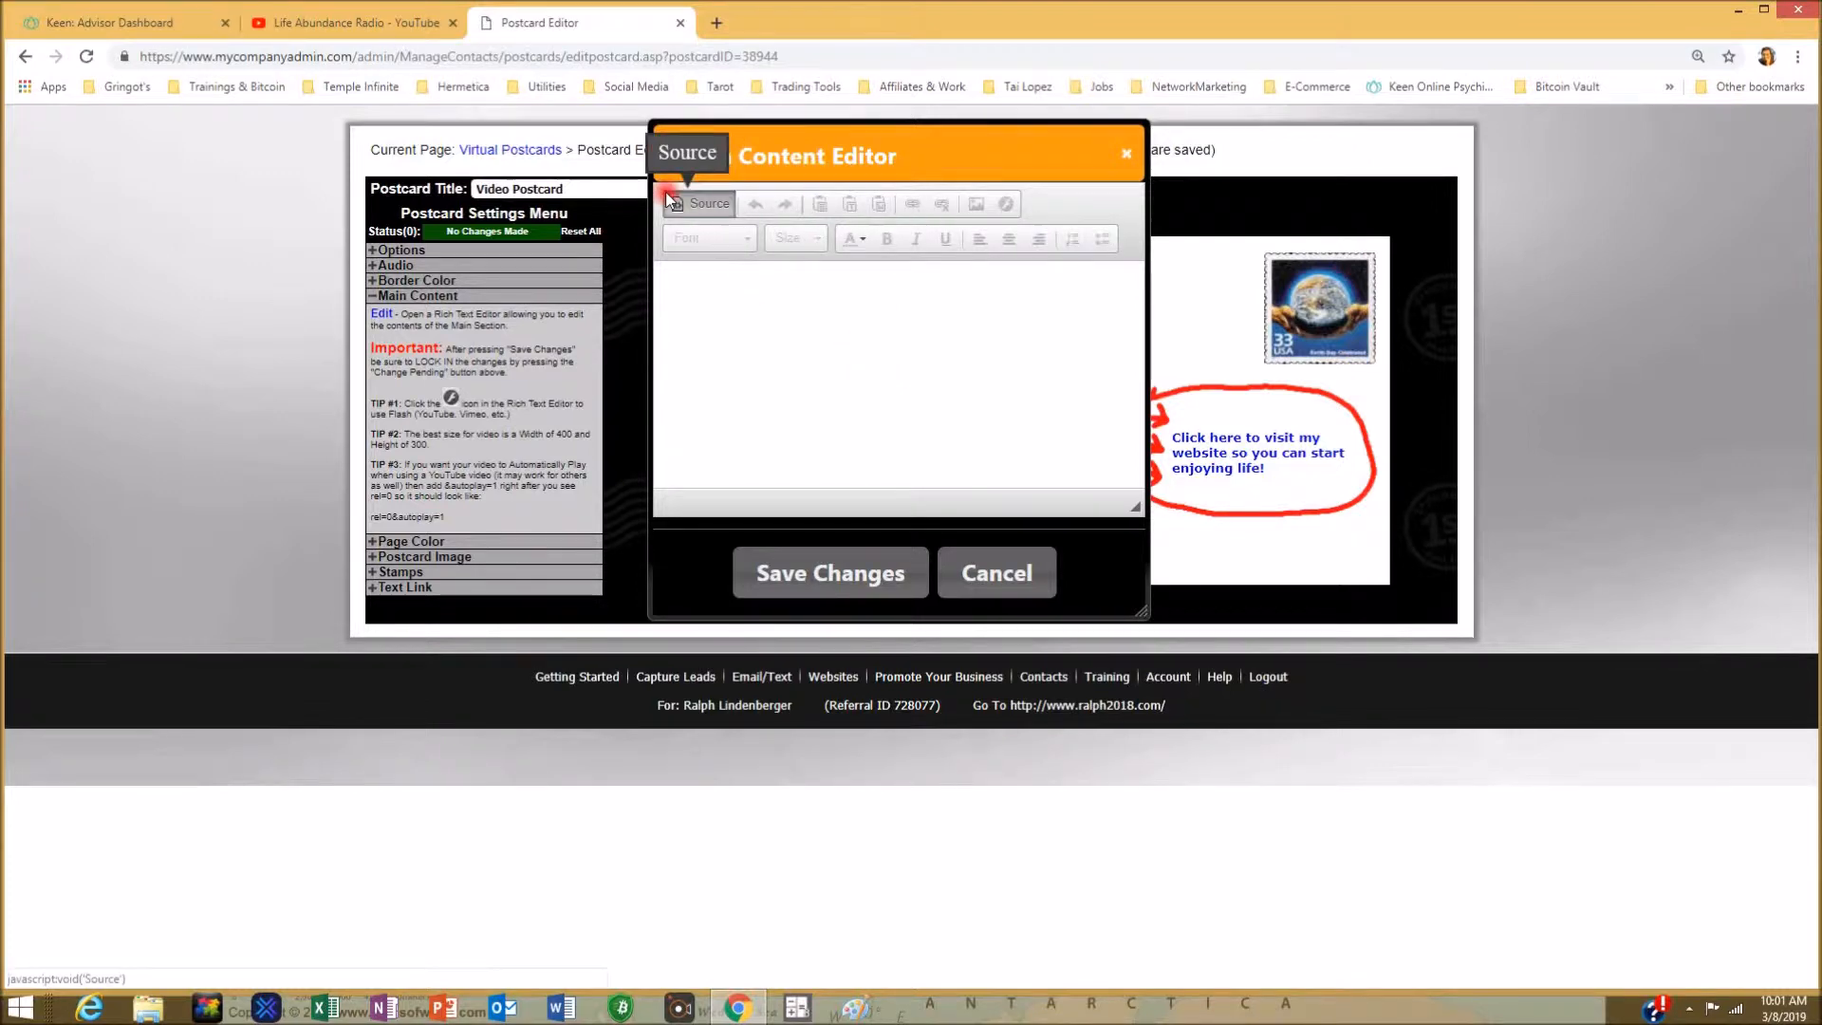
Switch to YouTube, open the video "How To Send Virtual Postcards Using The Power Lead System (Pt 1)" and pause it
click(359, 26)
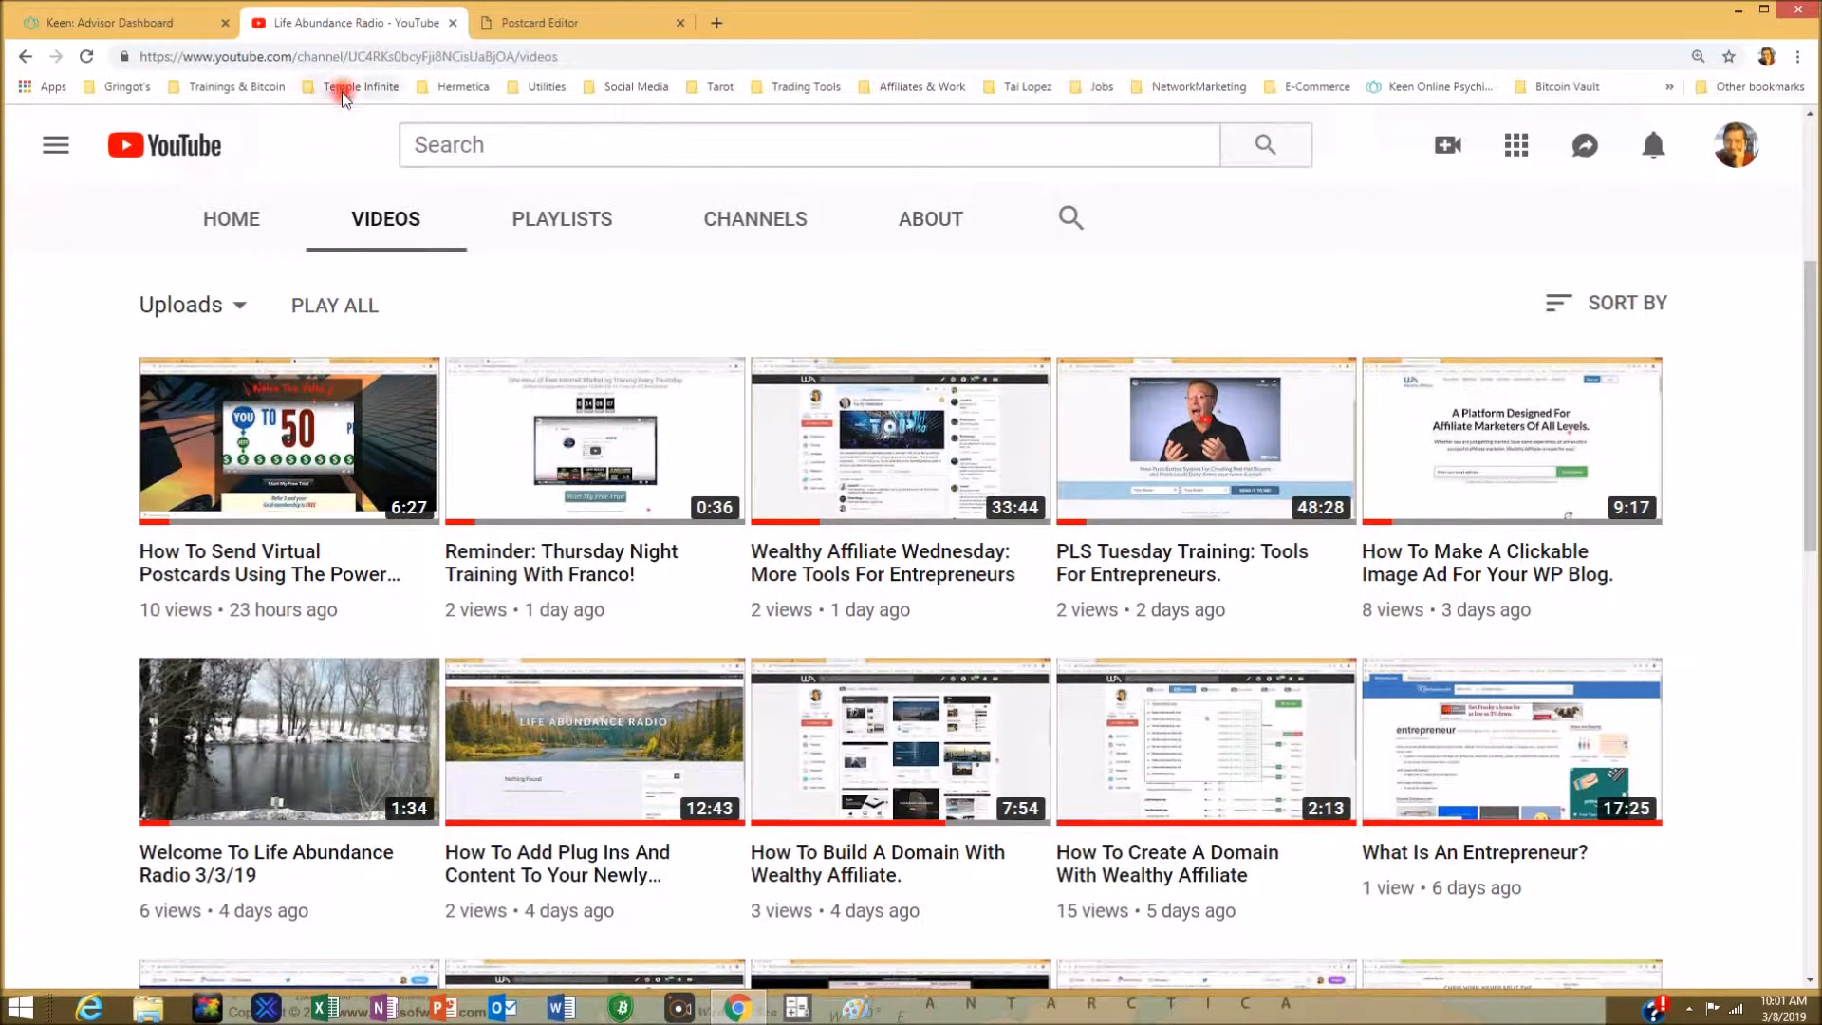
click(295, 559)
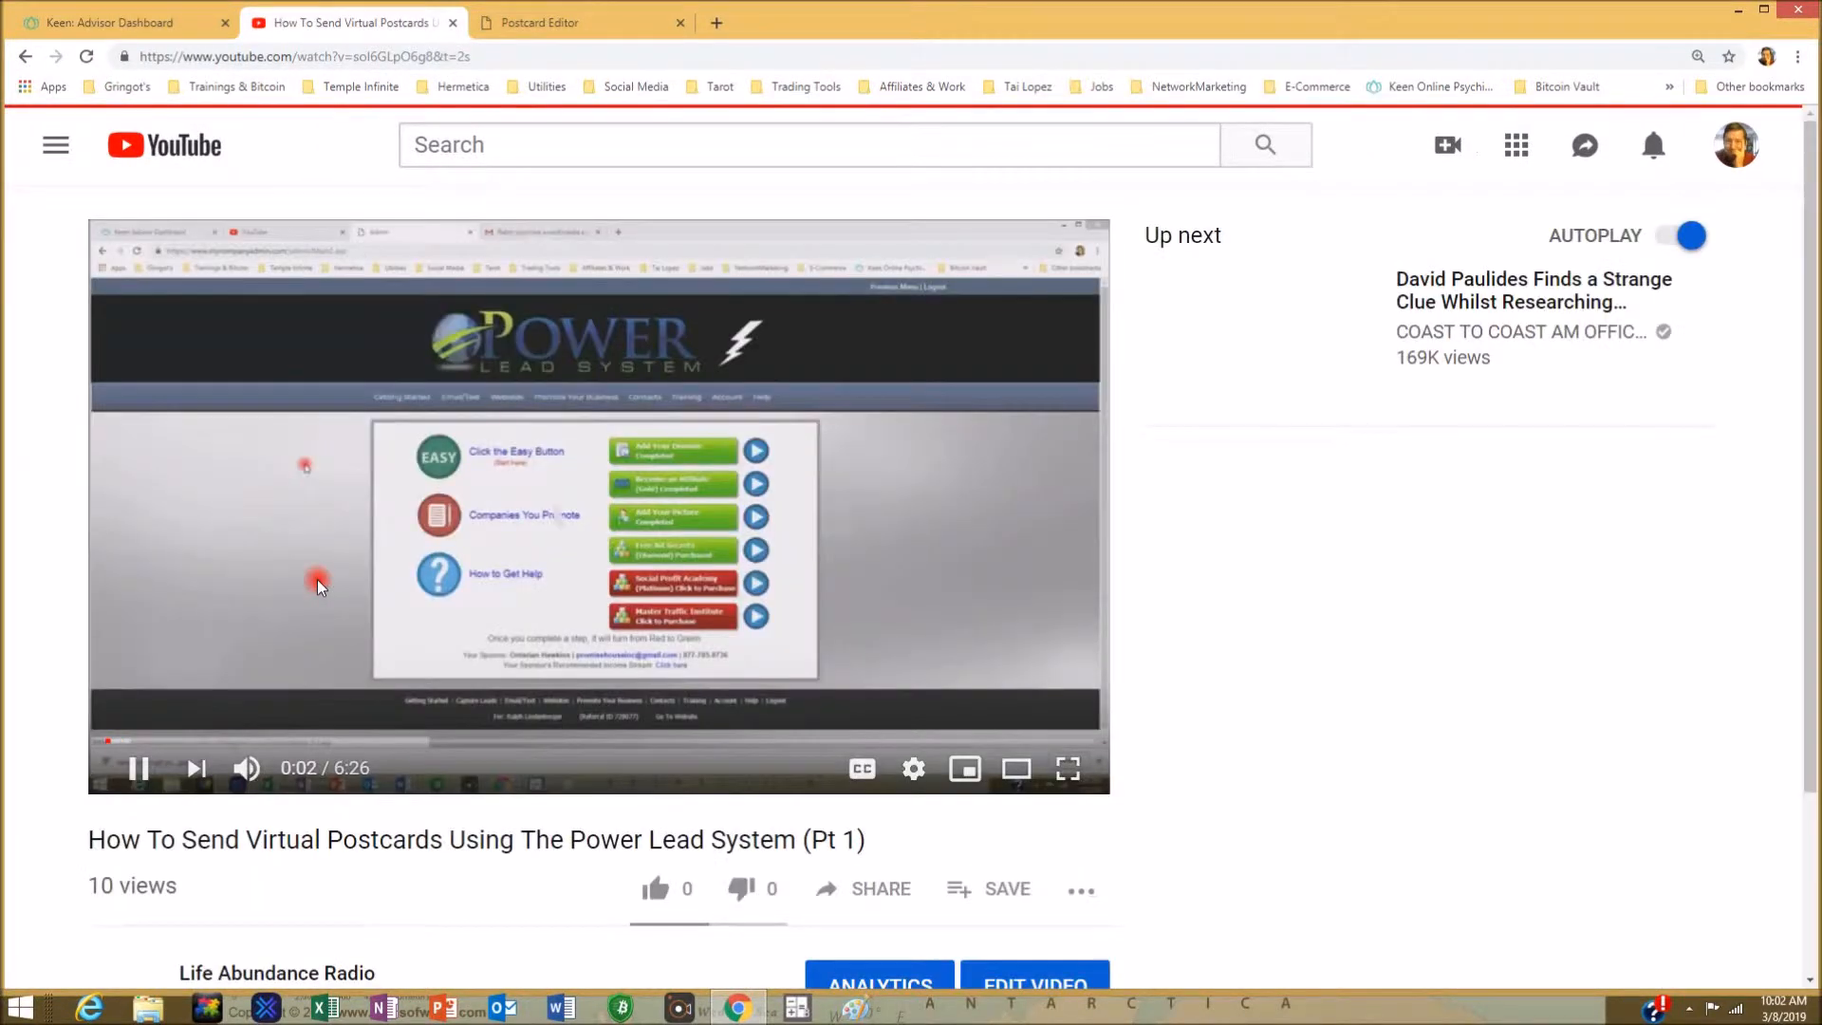
click(169, 749)
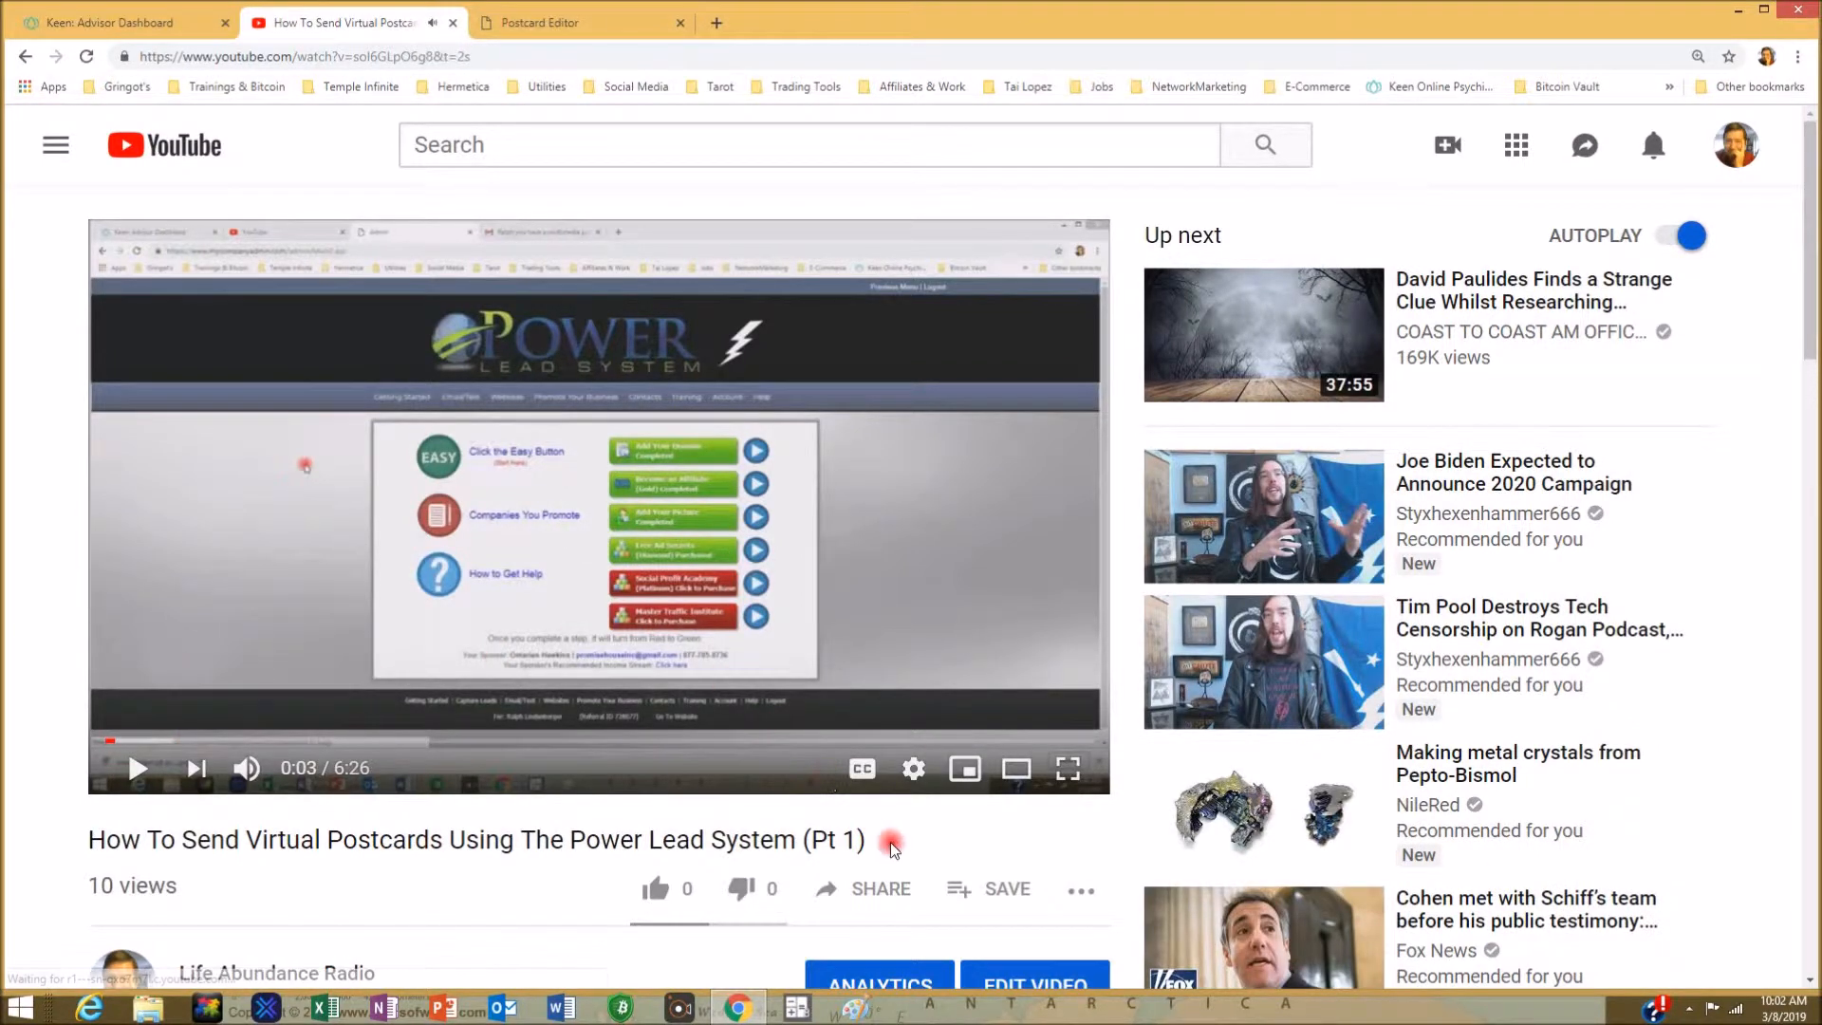
Copy the video's iframe embed code from its sharing options
scroll(918, 797, down, 2)
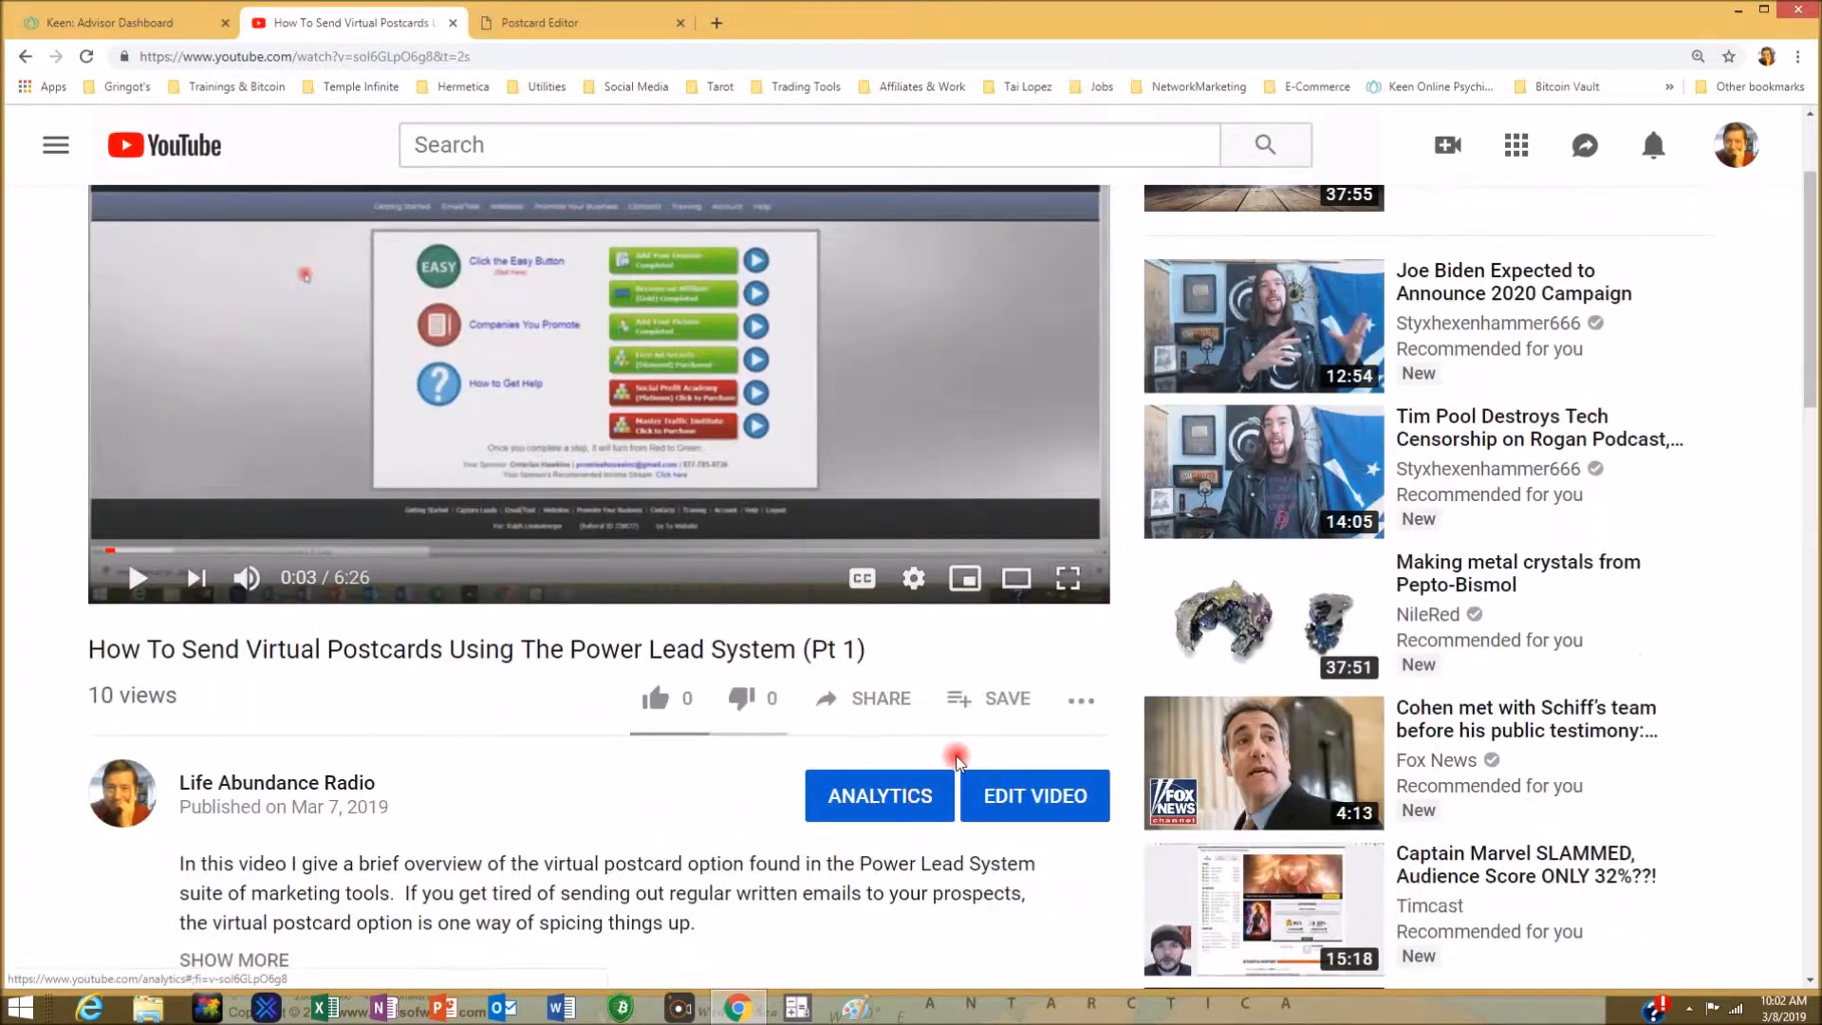
click(875, 690)
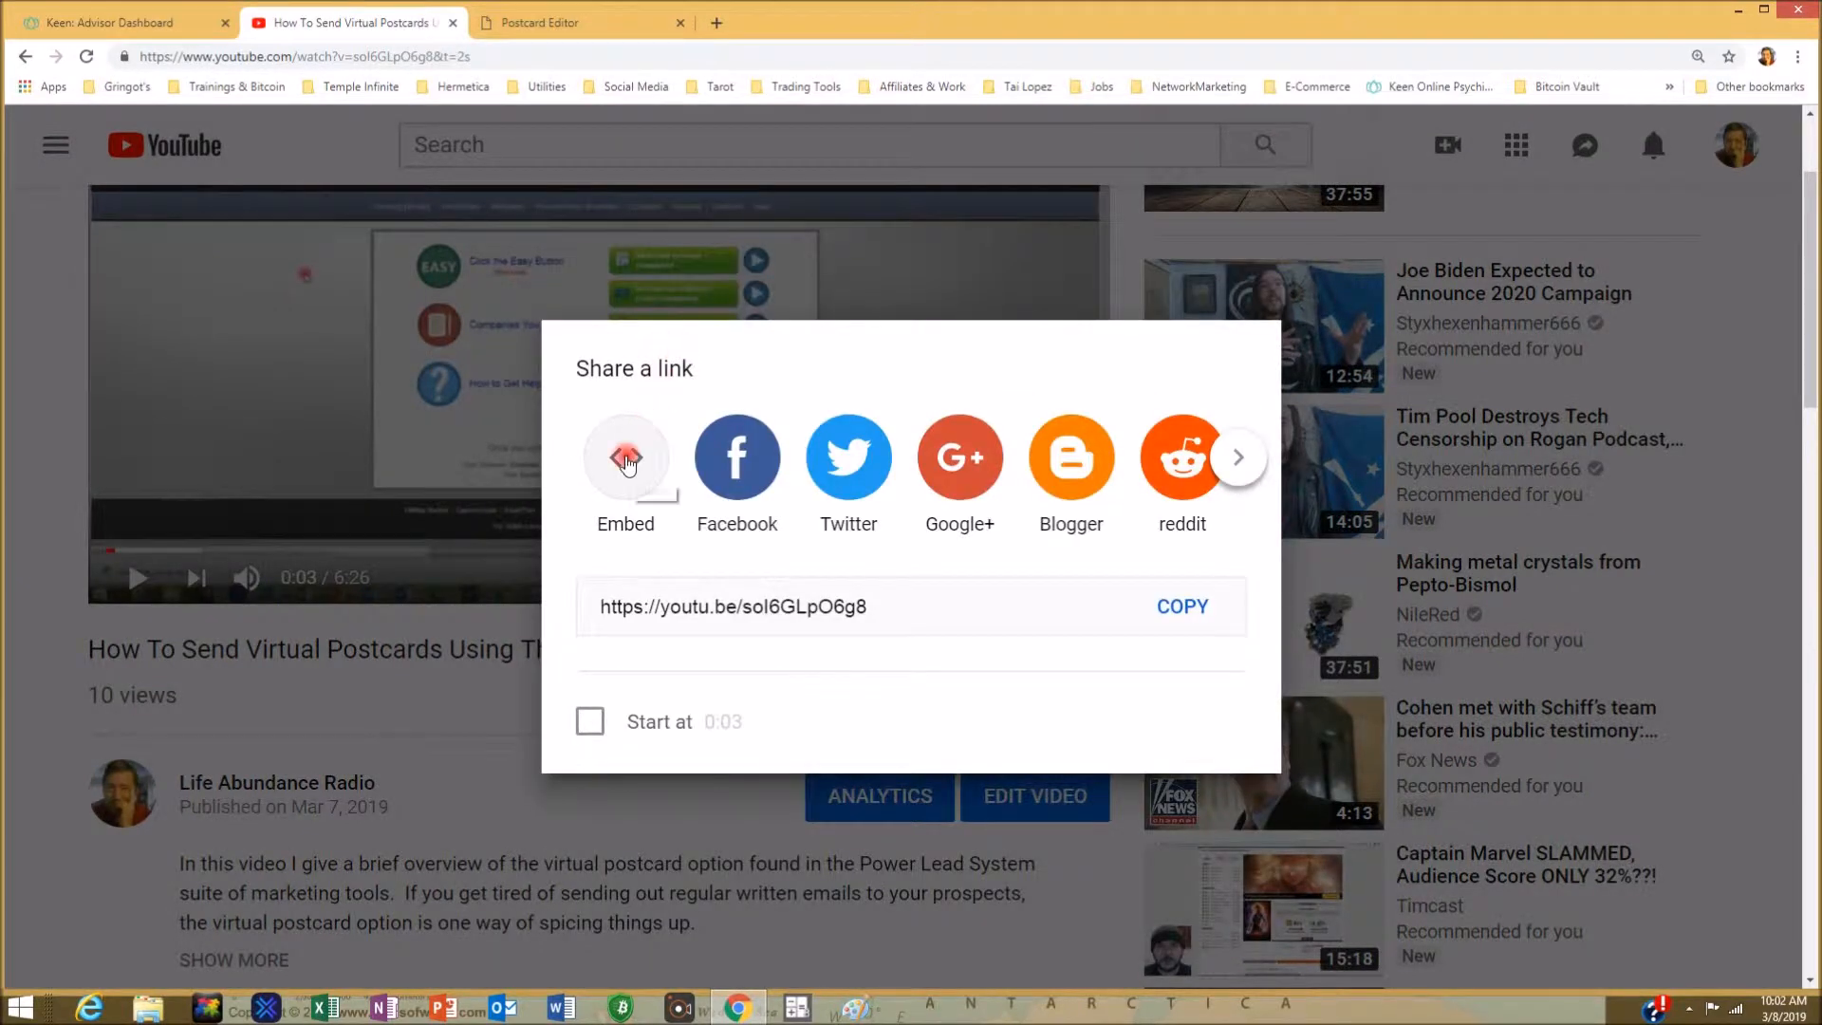
click(622, 459)
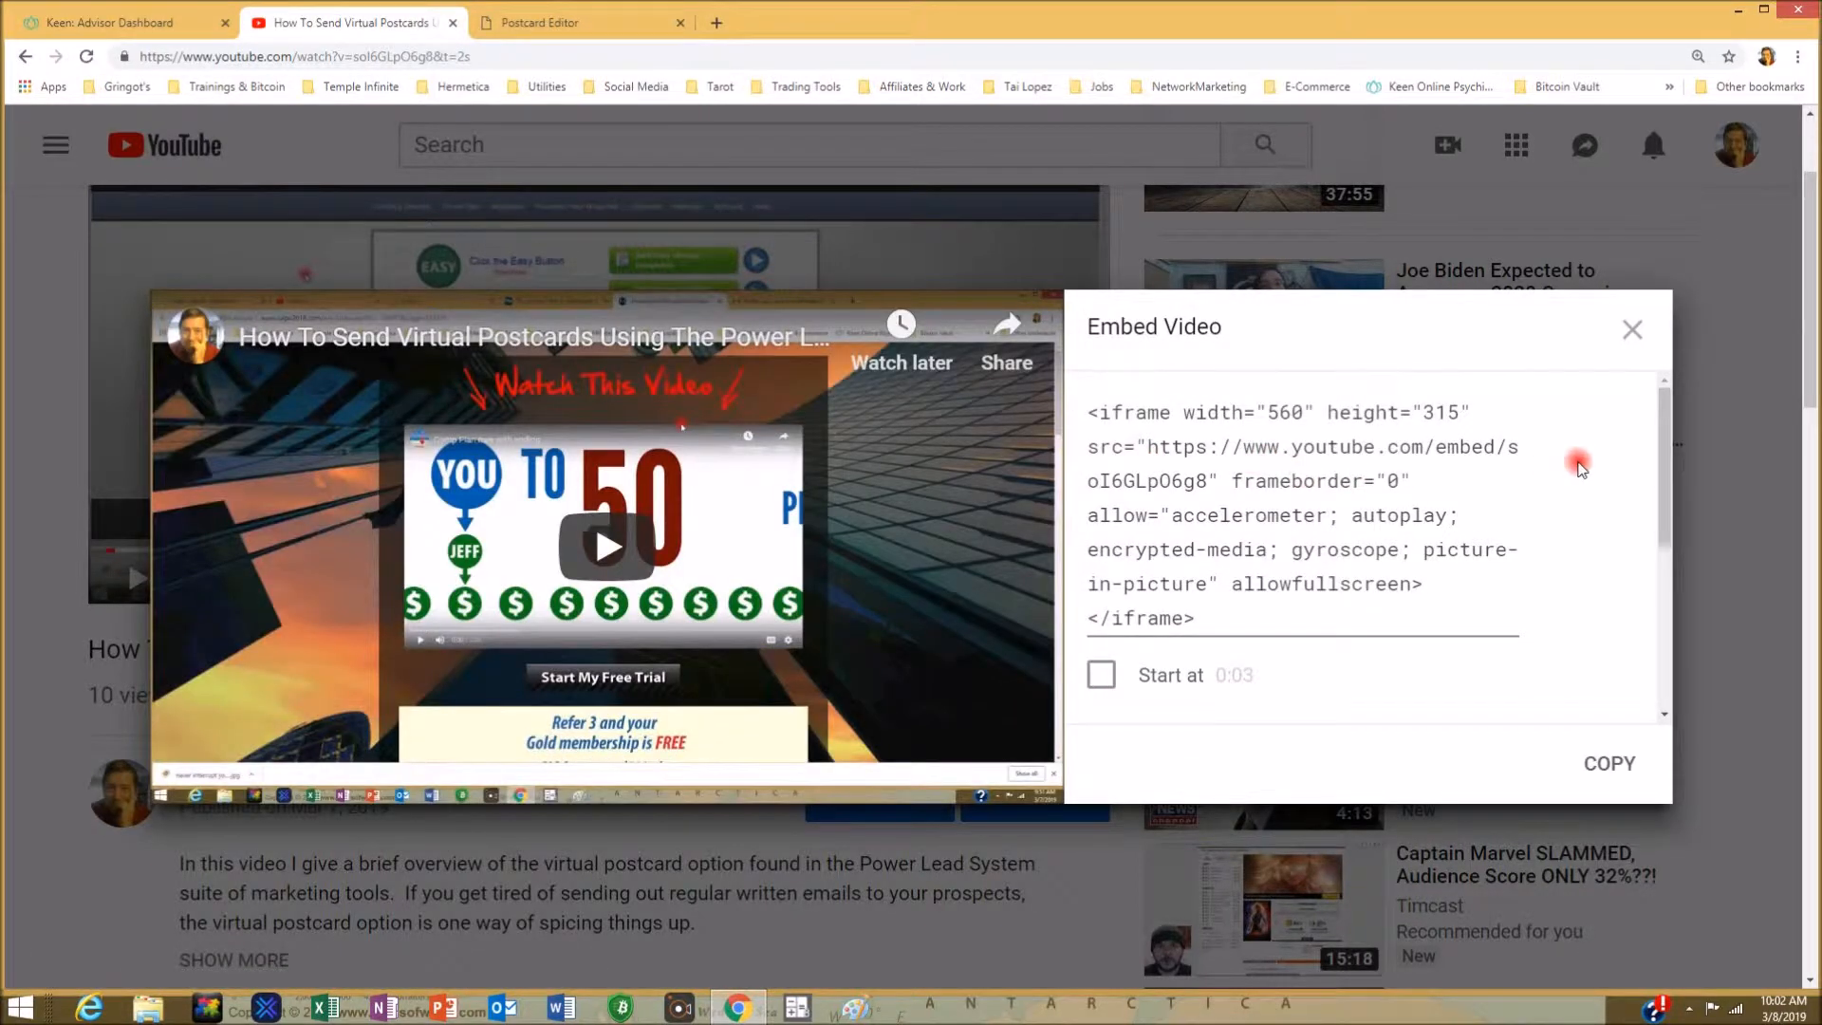
scroll(1590, 470, down, 5)
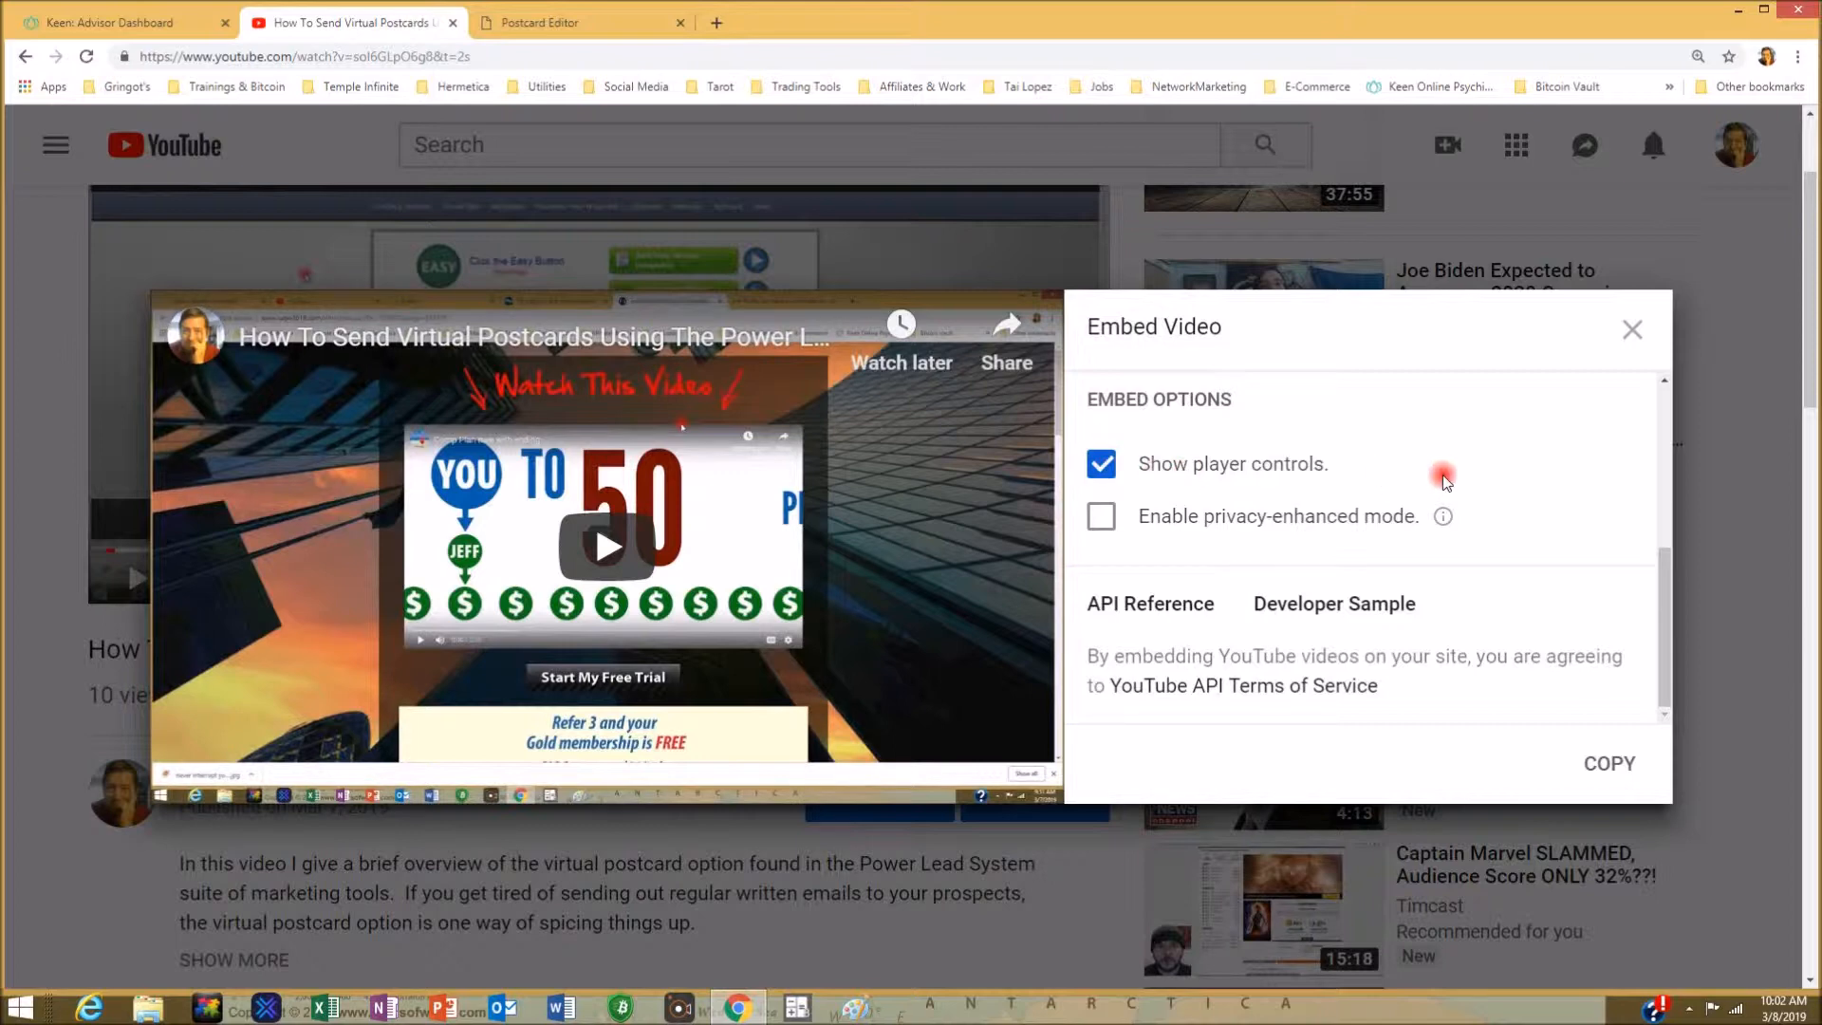
scroll(1437, 475, up, 5)
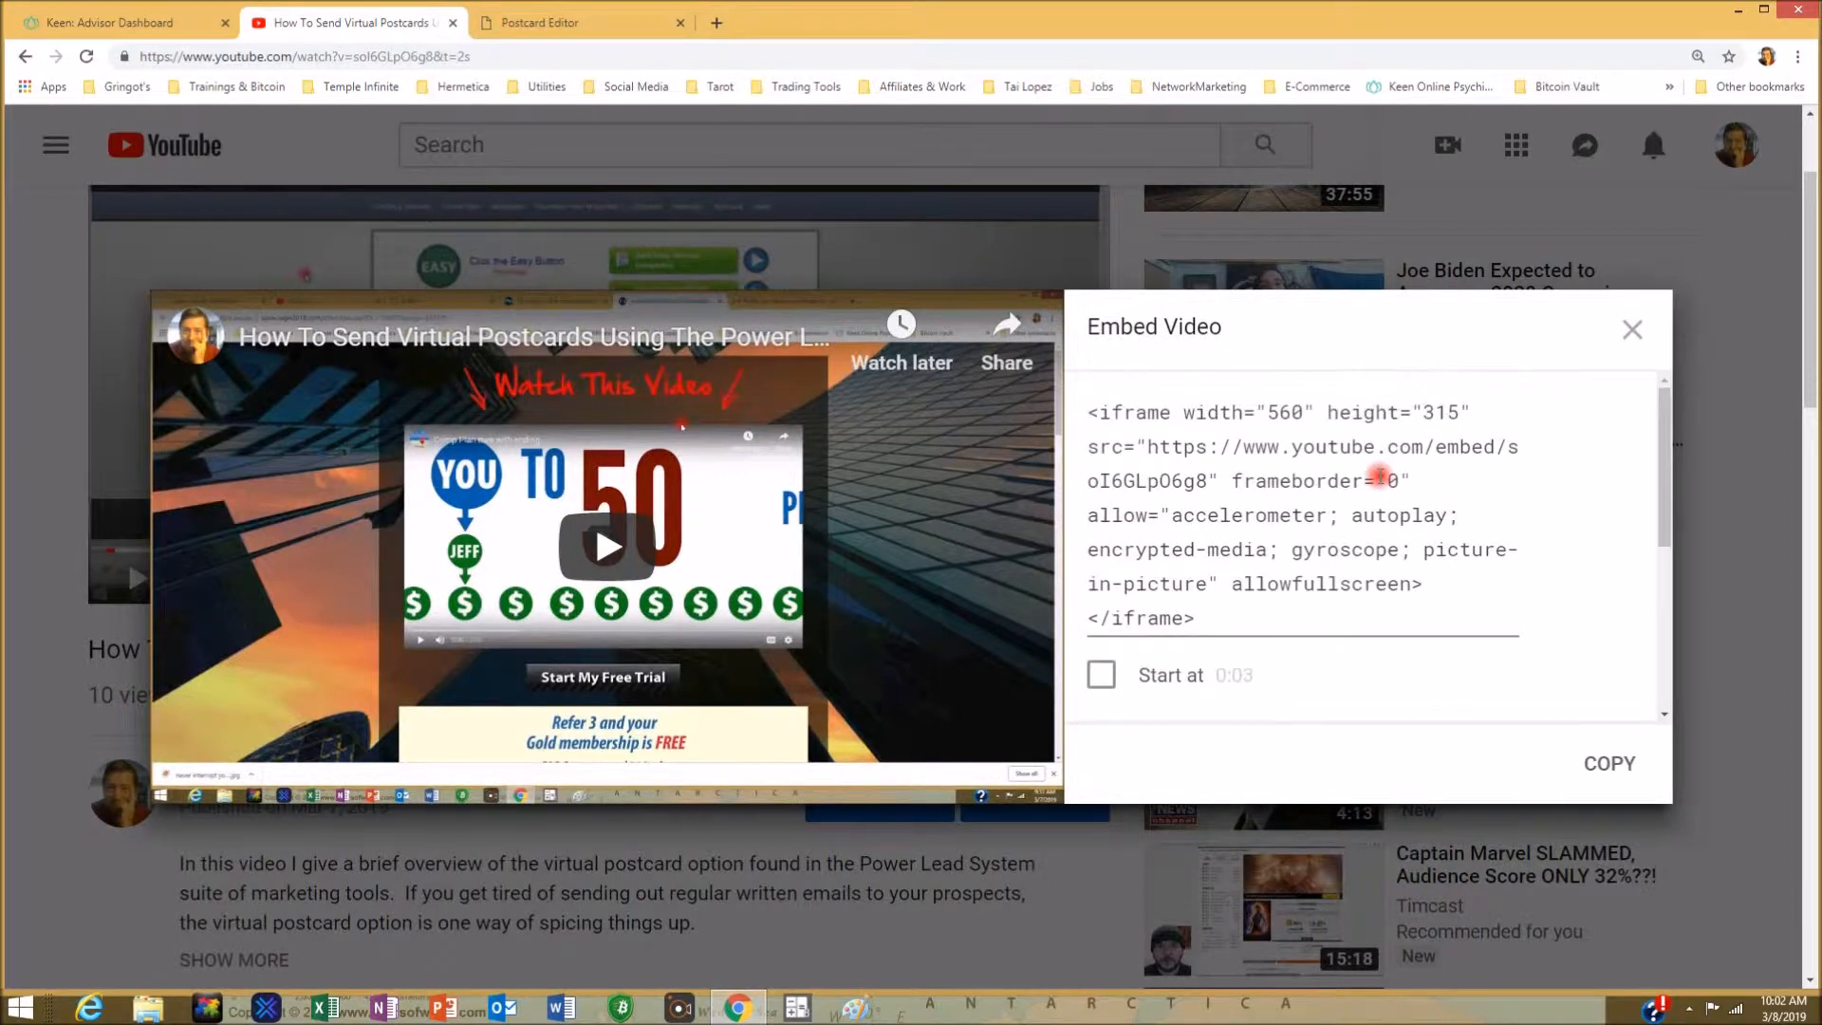
click(1230, 474)
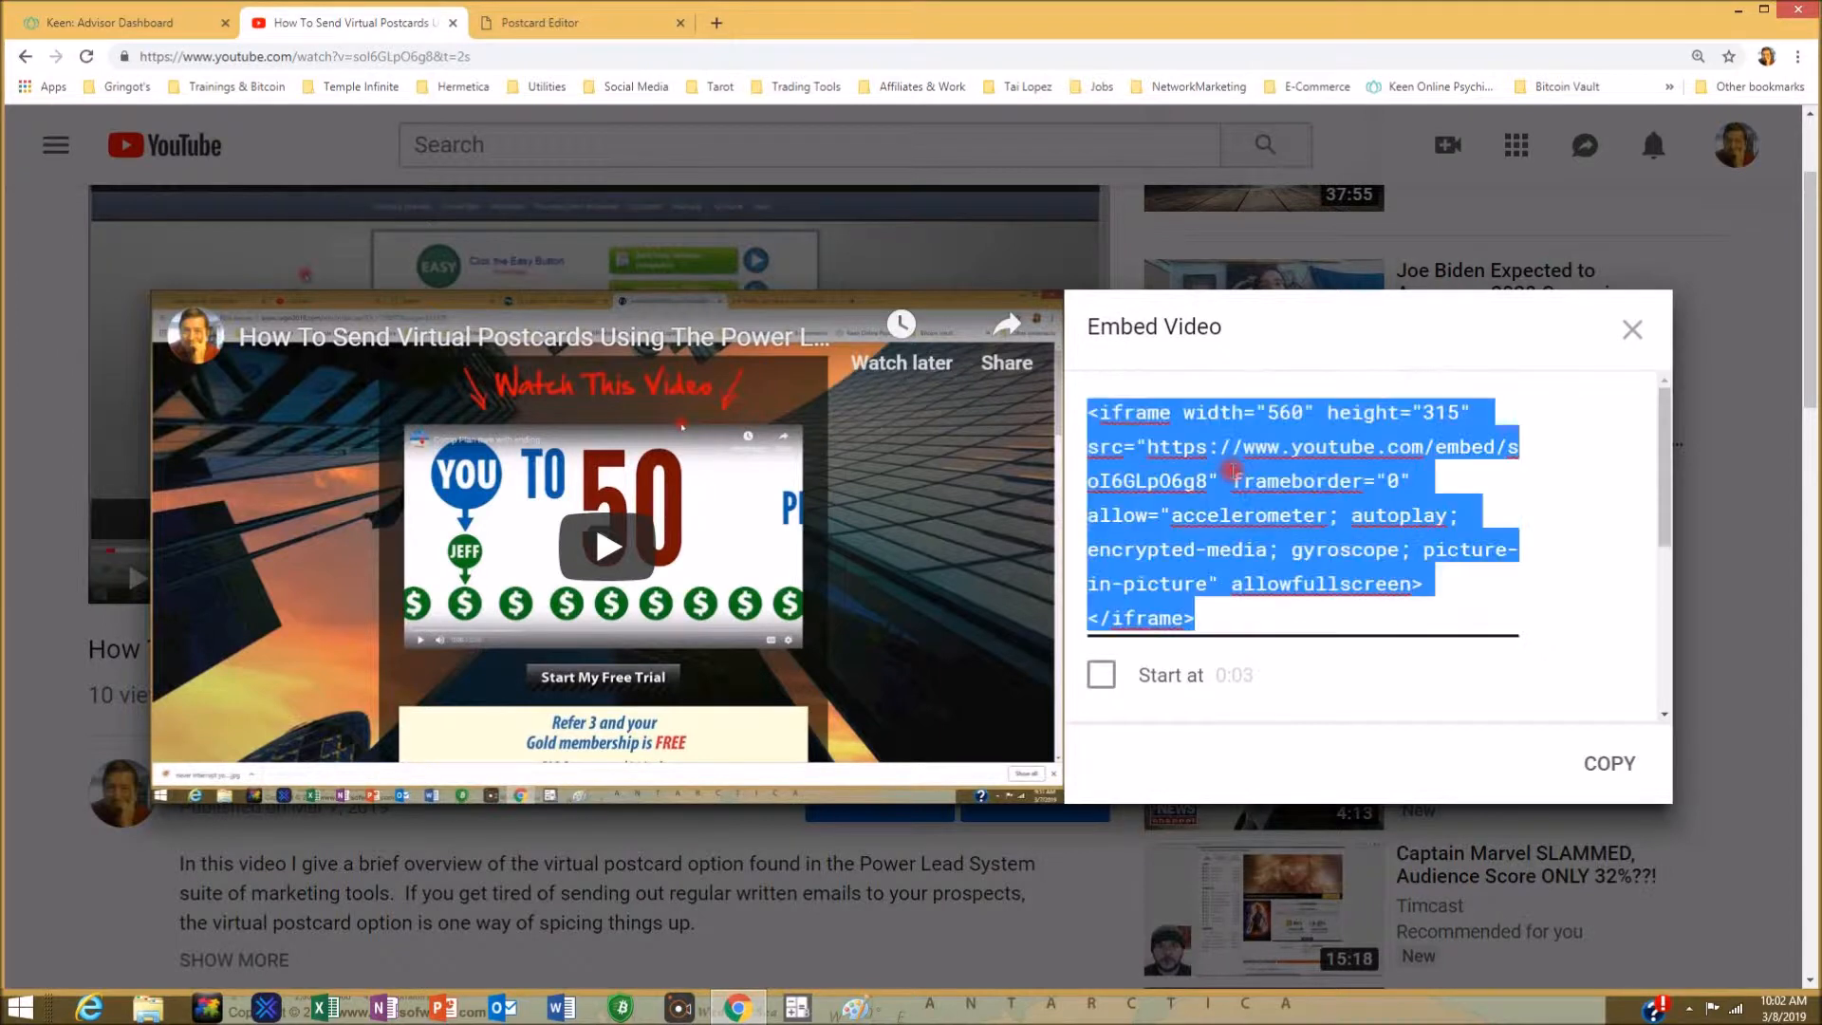
right_click(1223, 460)
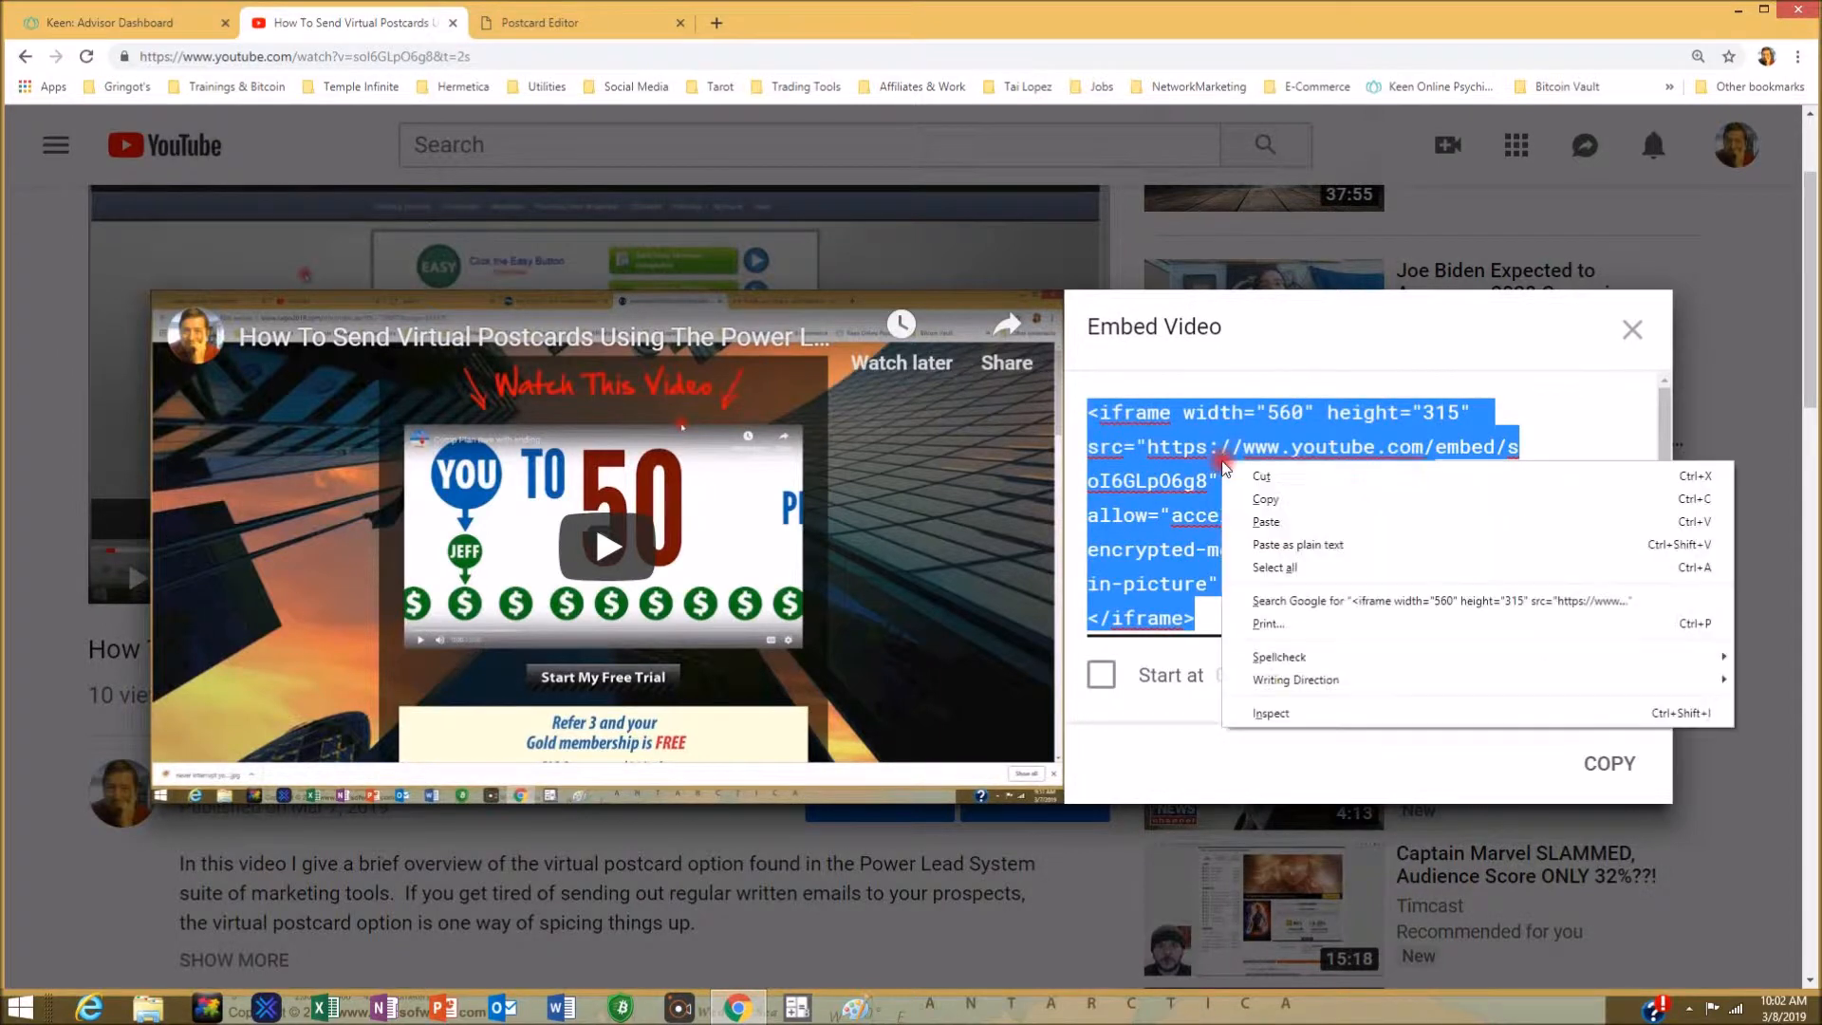
click(1266, 504)
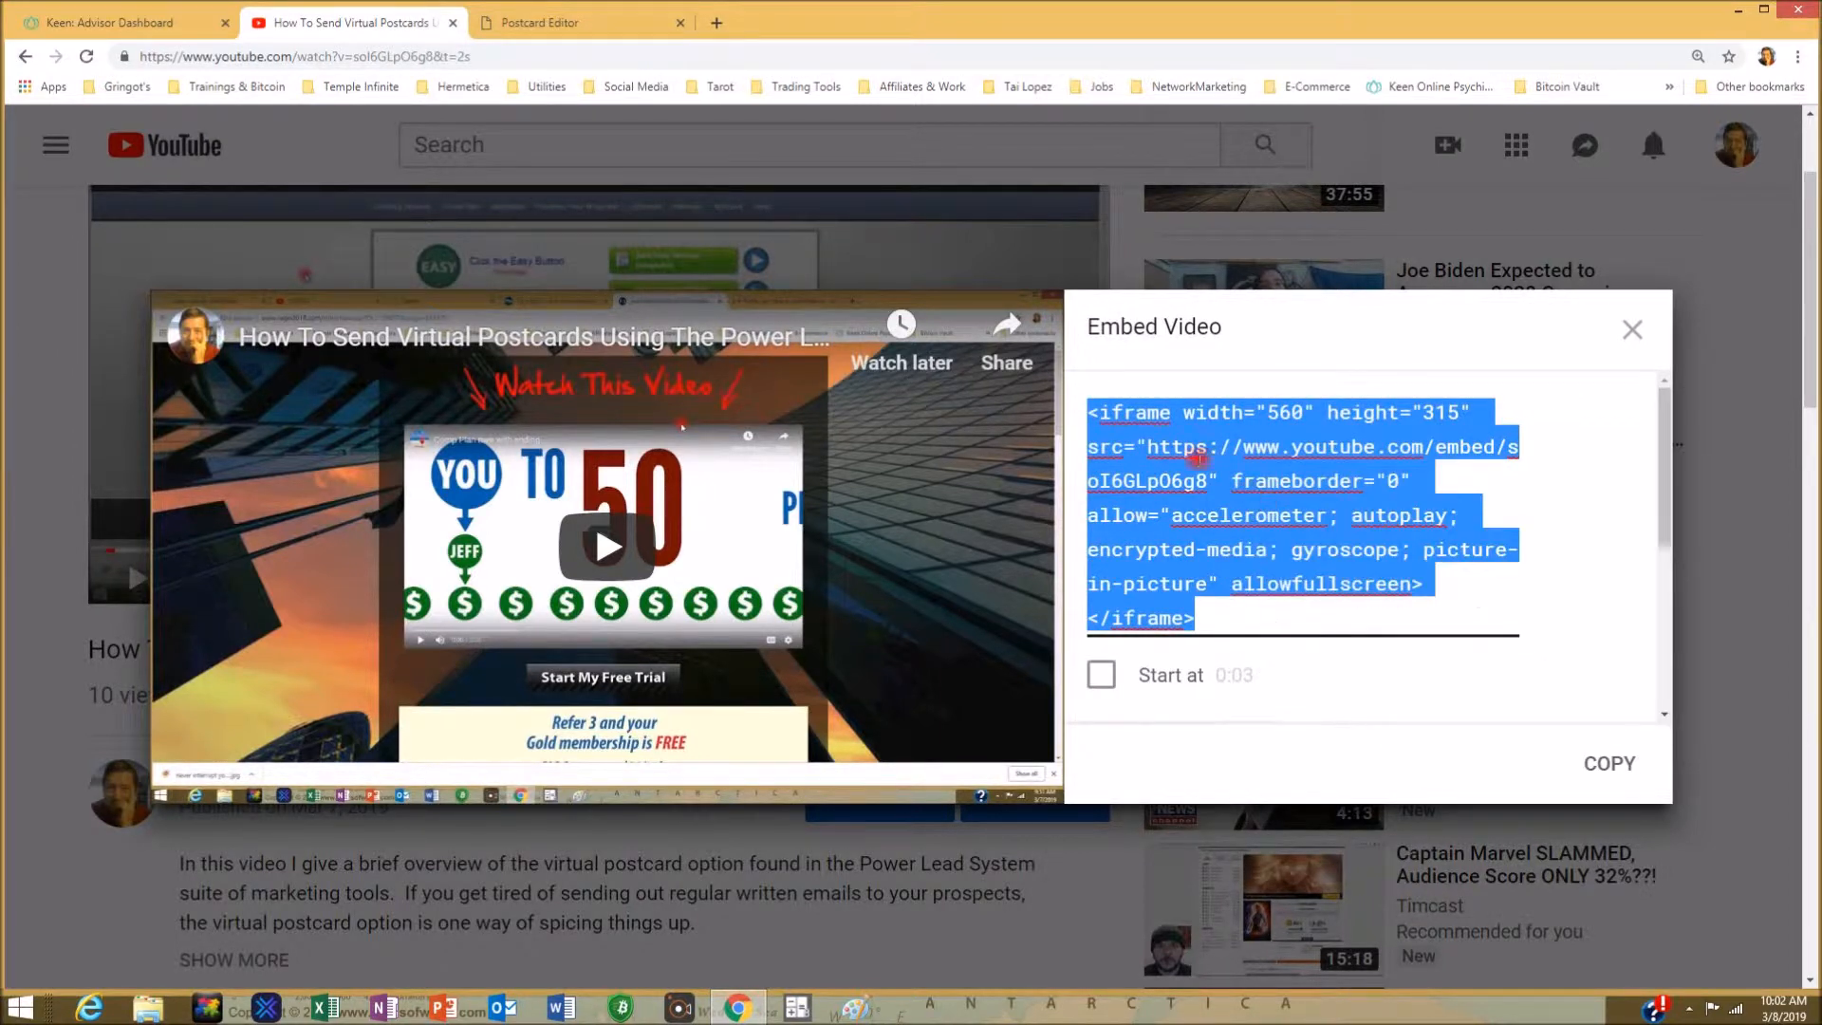
Return to the postcard editor, paste the embed code into the main content source and save the content
click(520, 21)
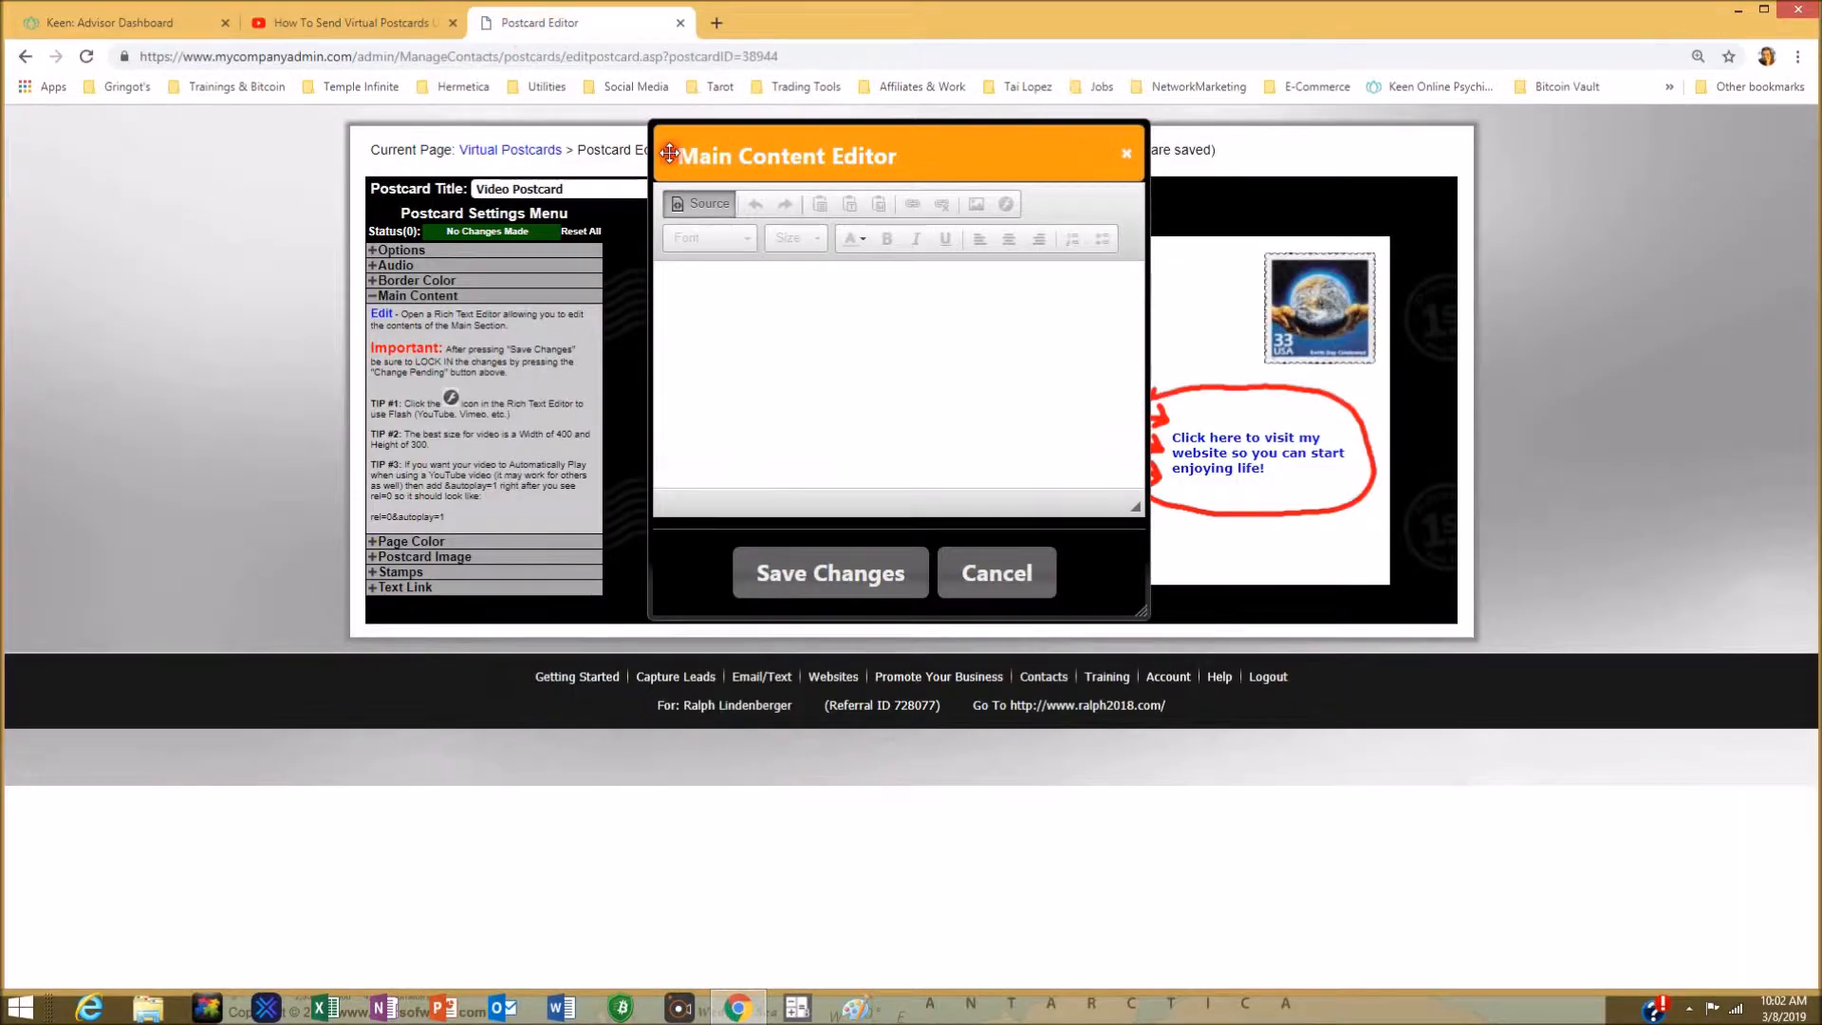
click(726, 296)
right_click(727, 296)
click(768, 415)
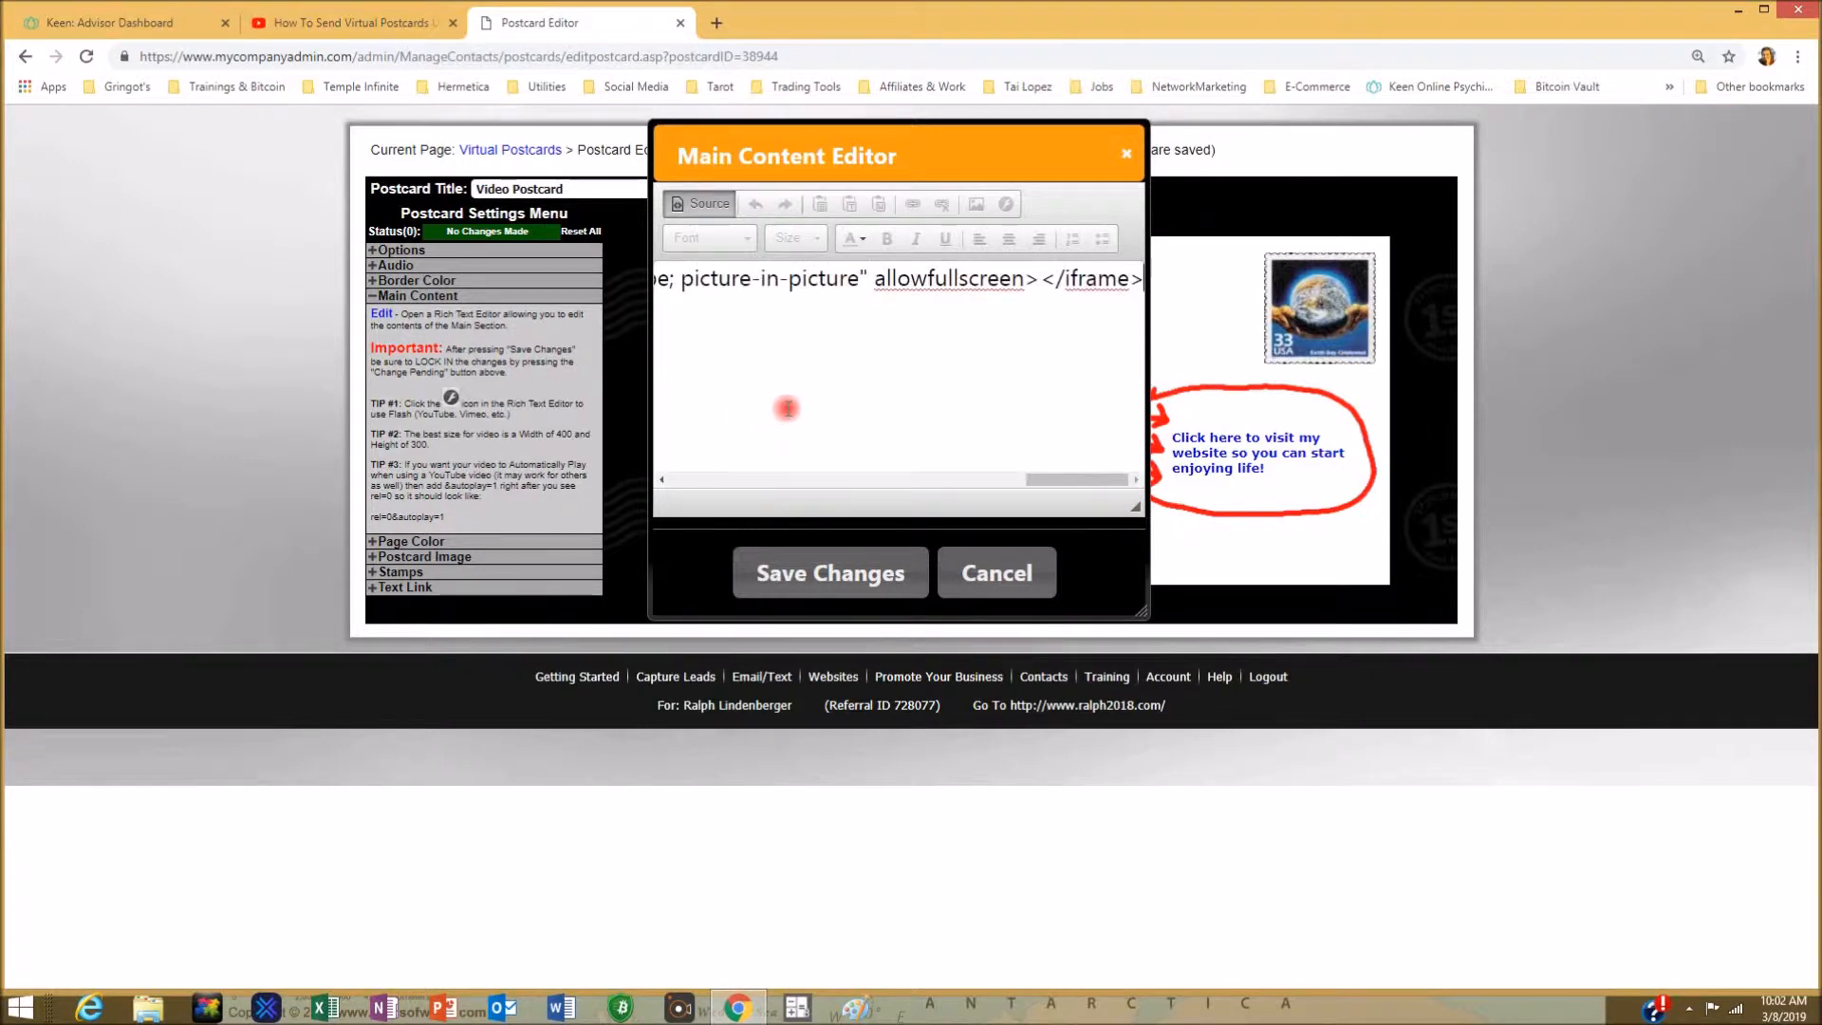
click(821, 575)
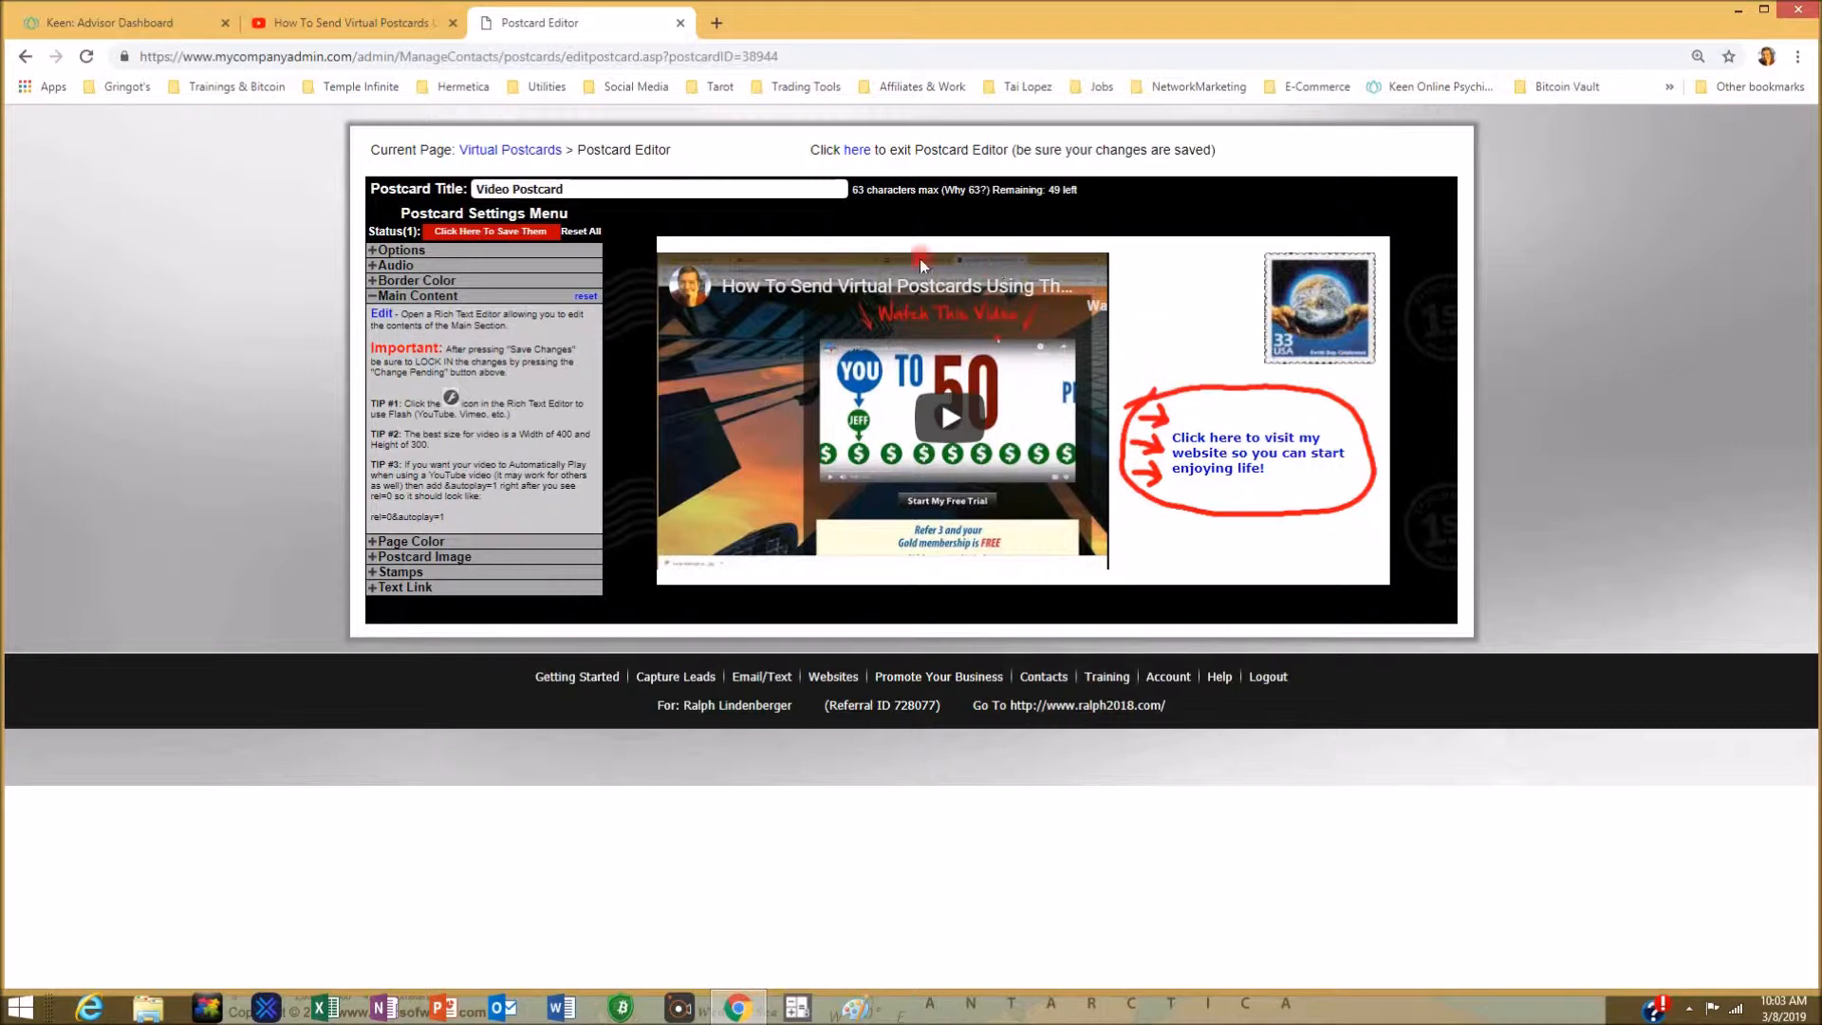
Set the embedded video's width to 400 in the main content source and save the content
click(382, 314)
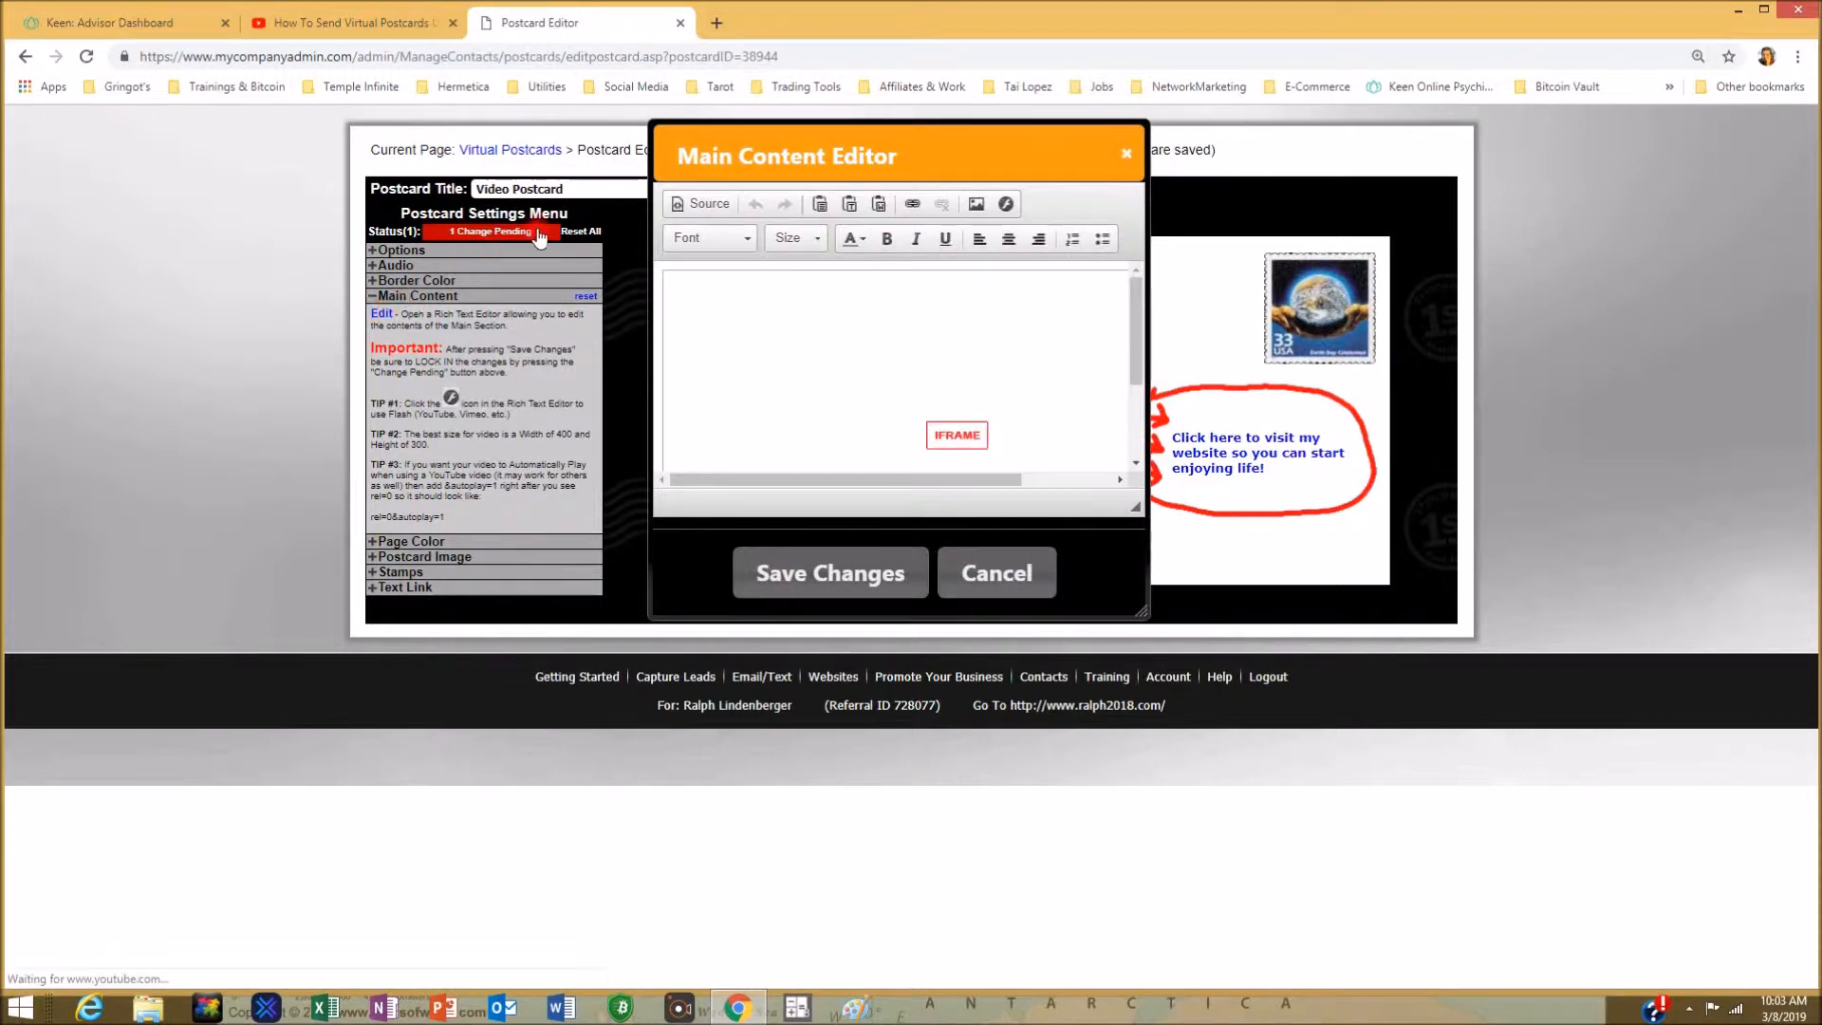
click(676, 204)
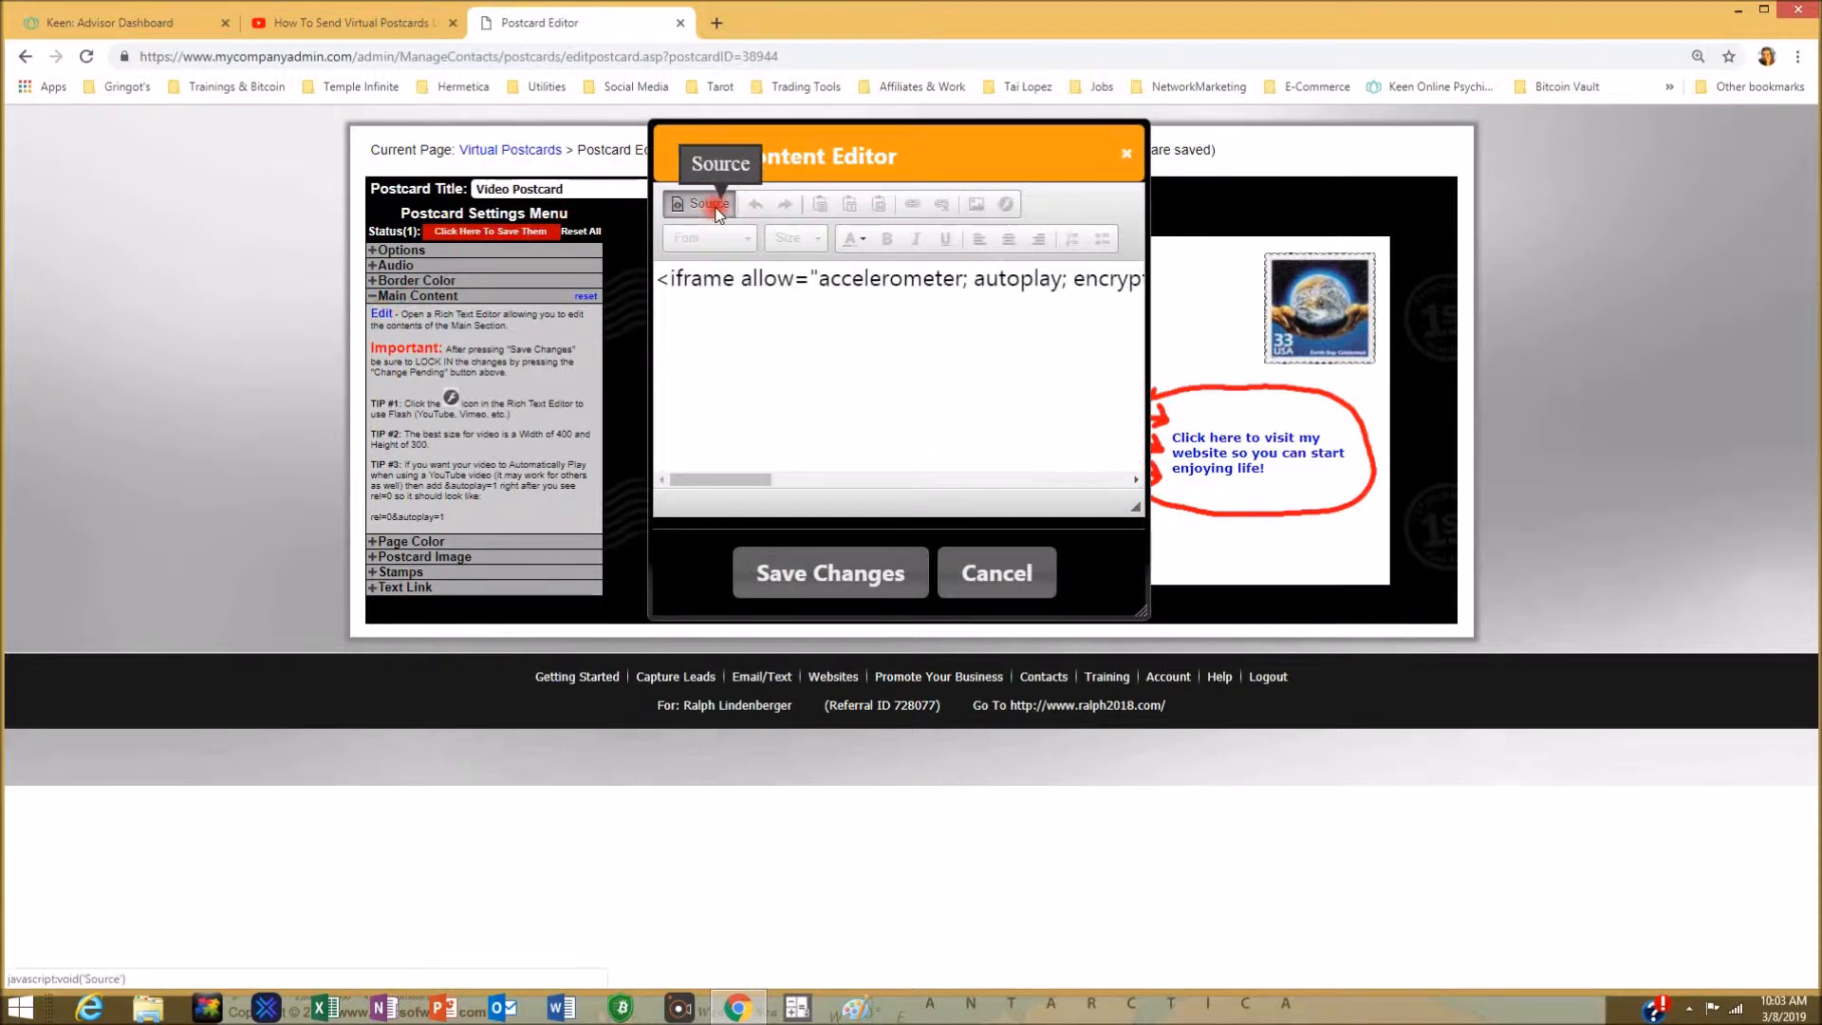
click(774, 299)
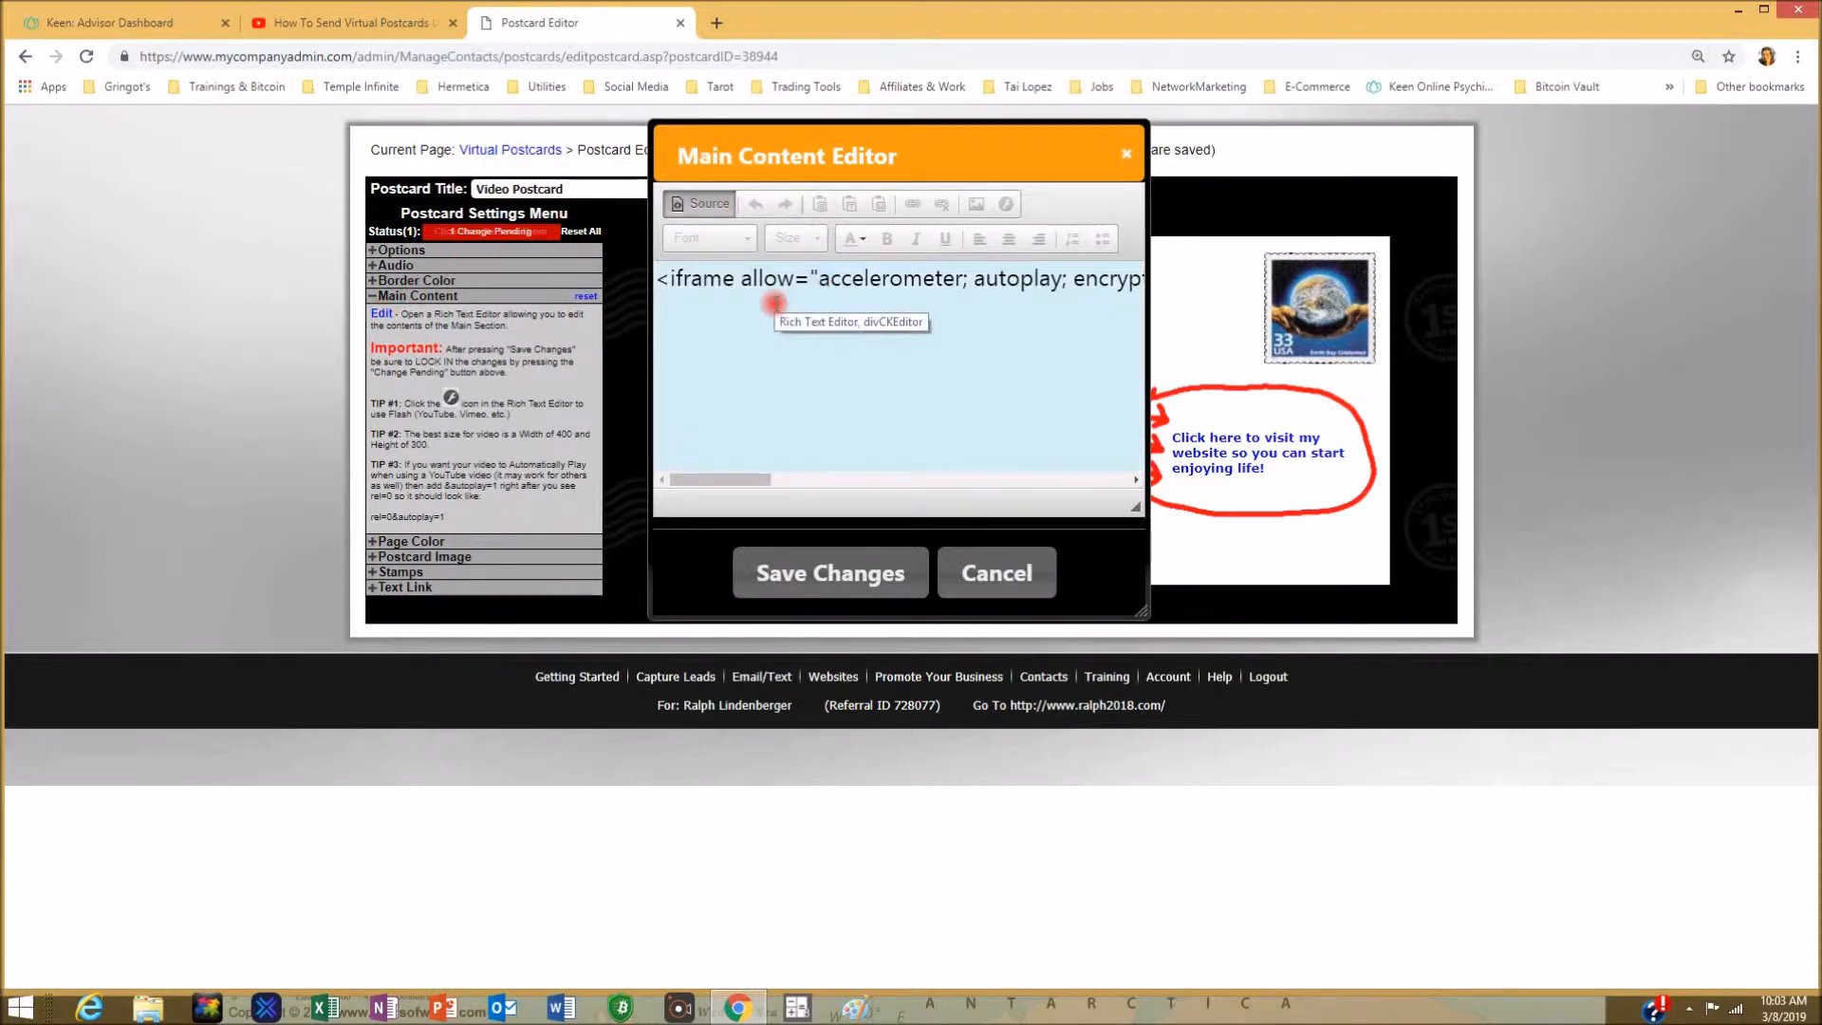
drag(716, 481, 1072, 507)
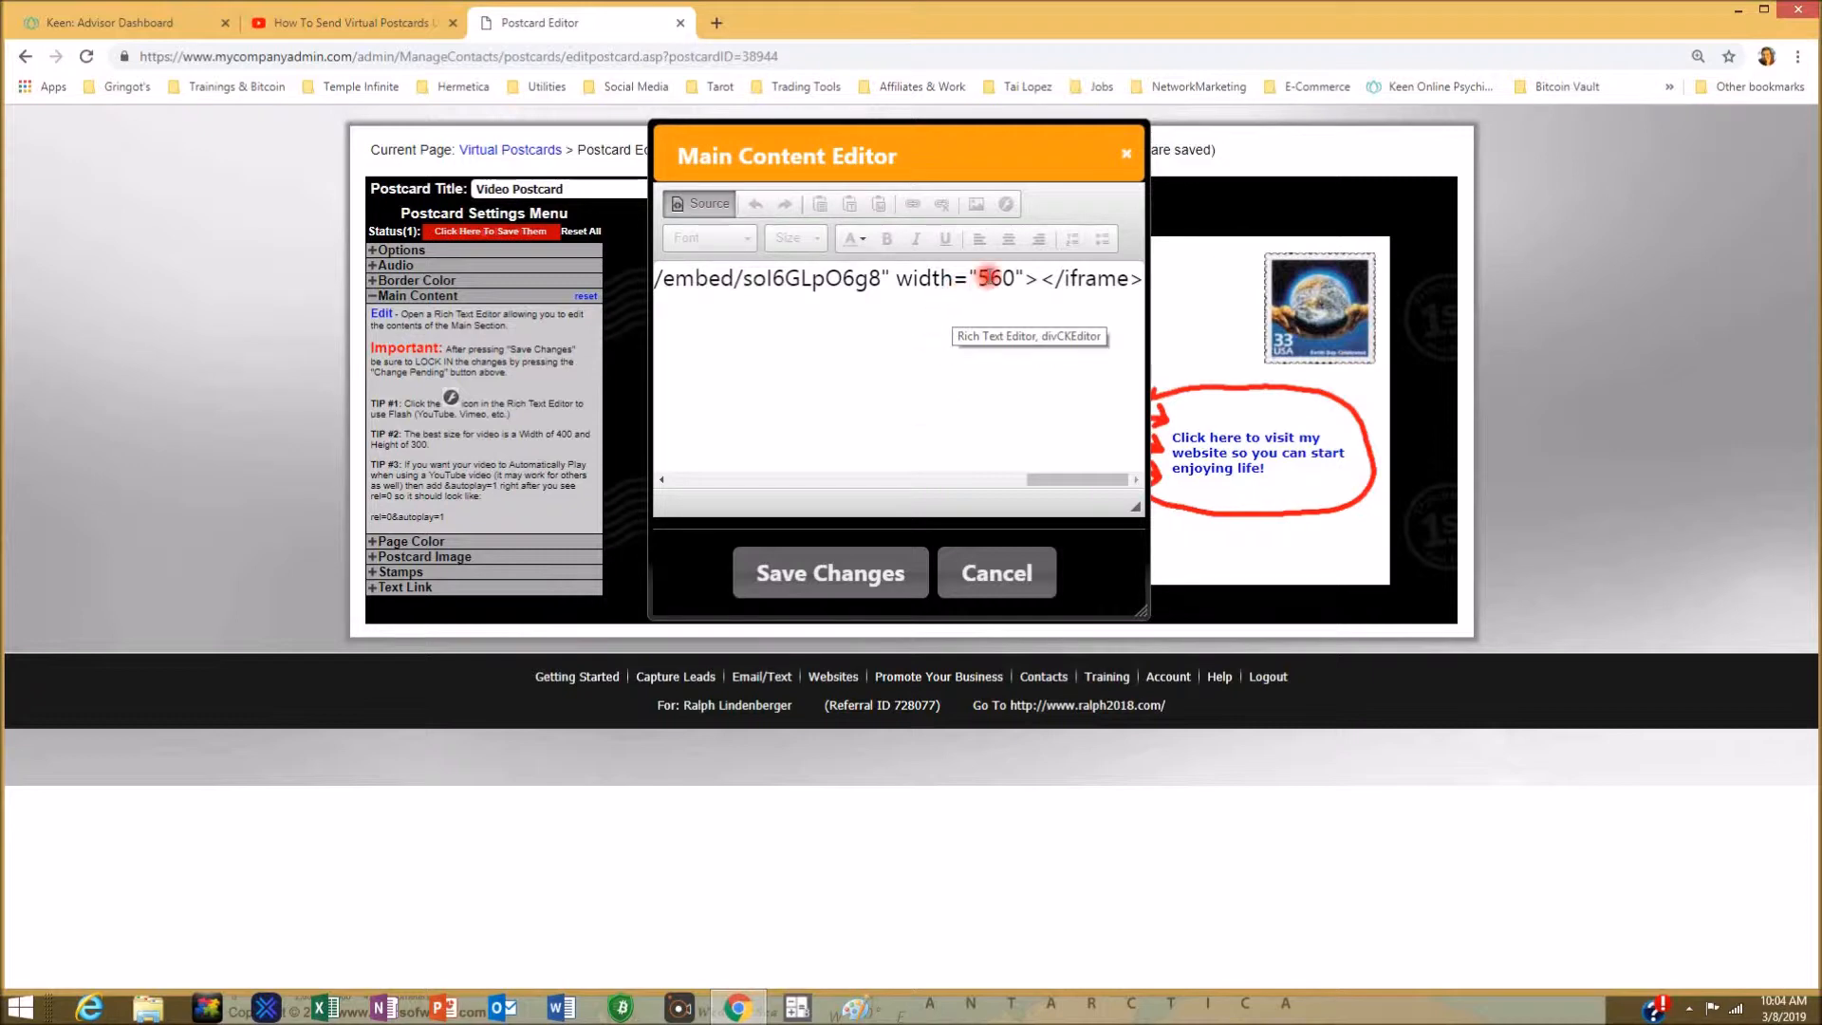
click(979, 278)
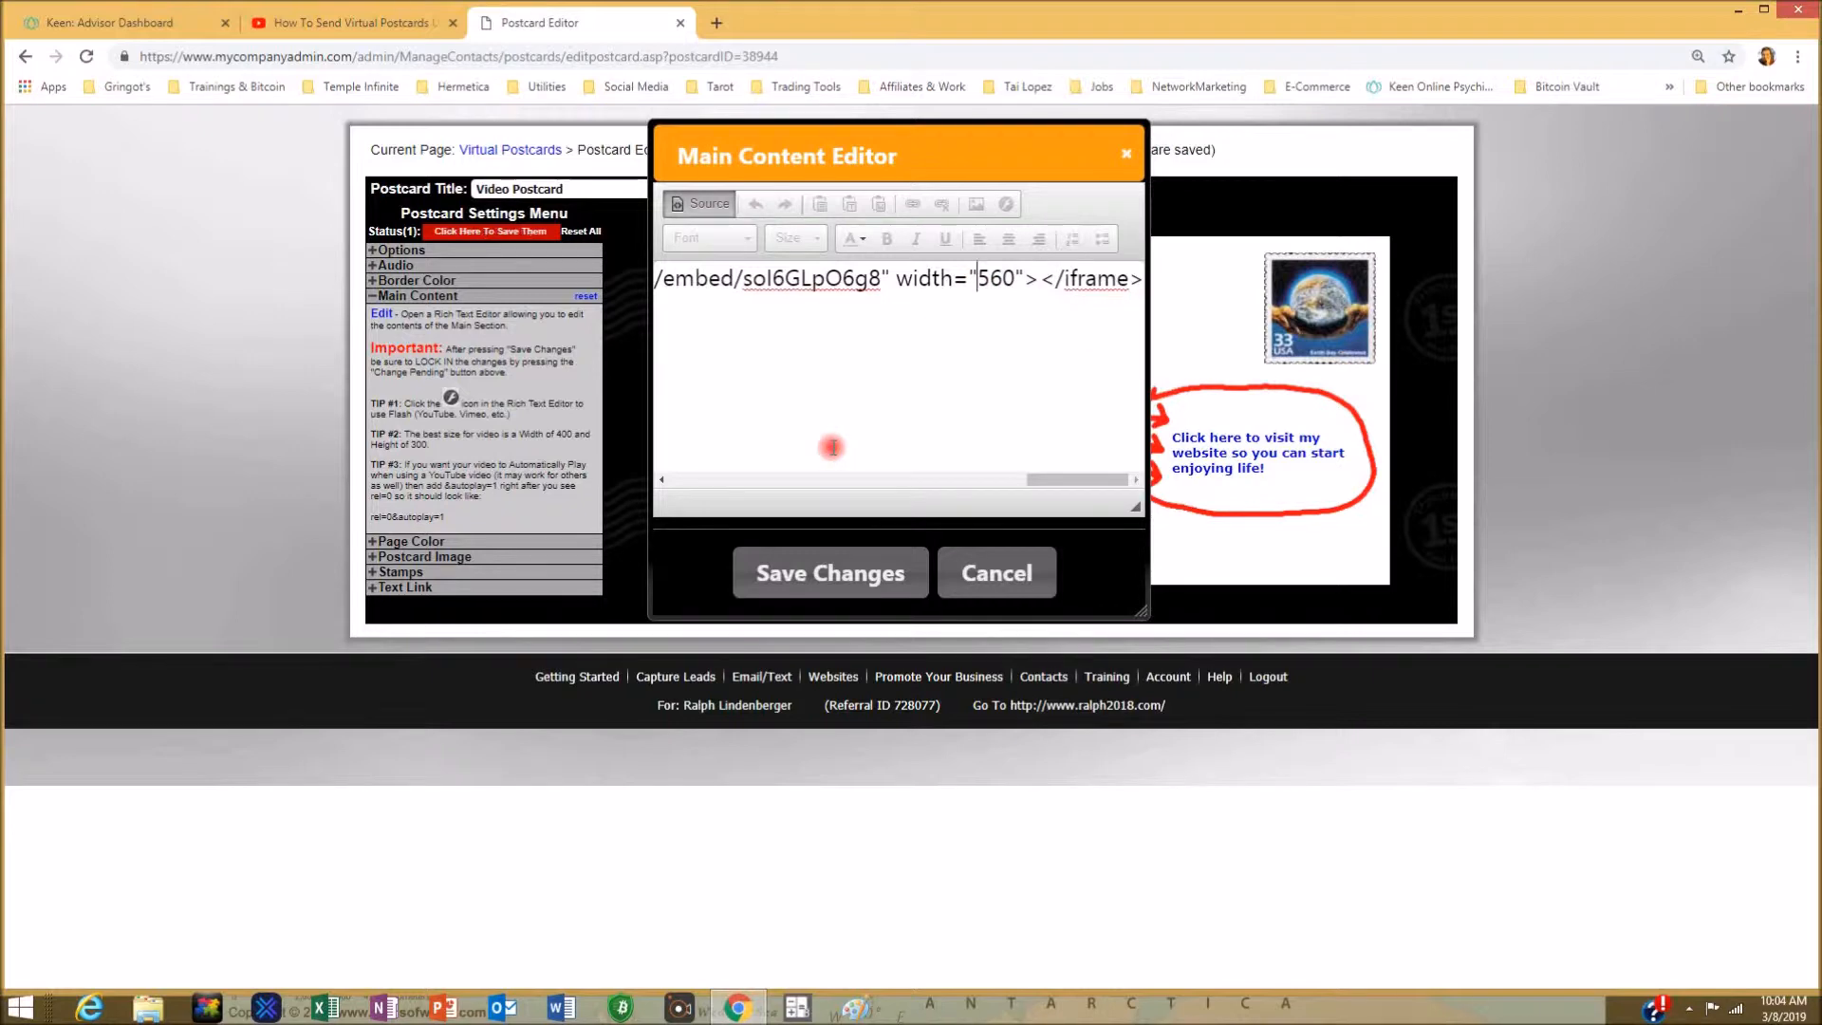
key(Delete)
key(Delete)
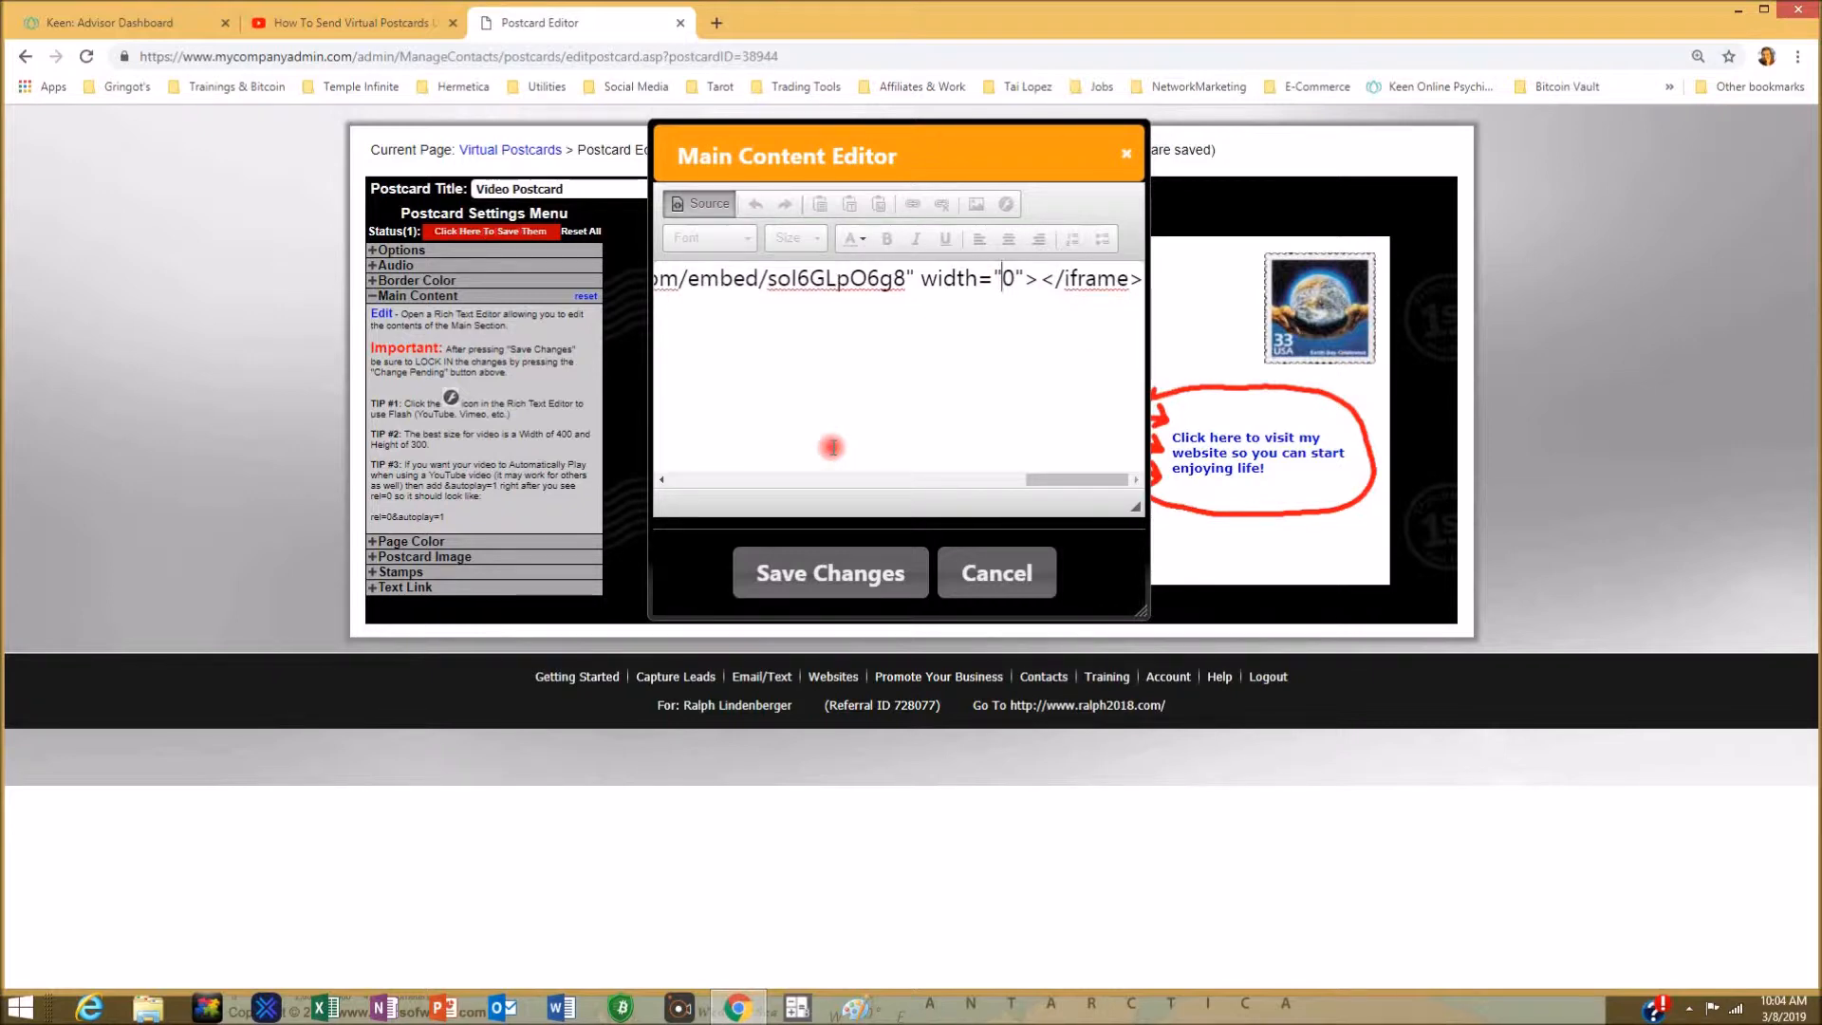
text(40)
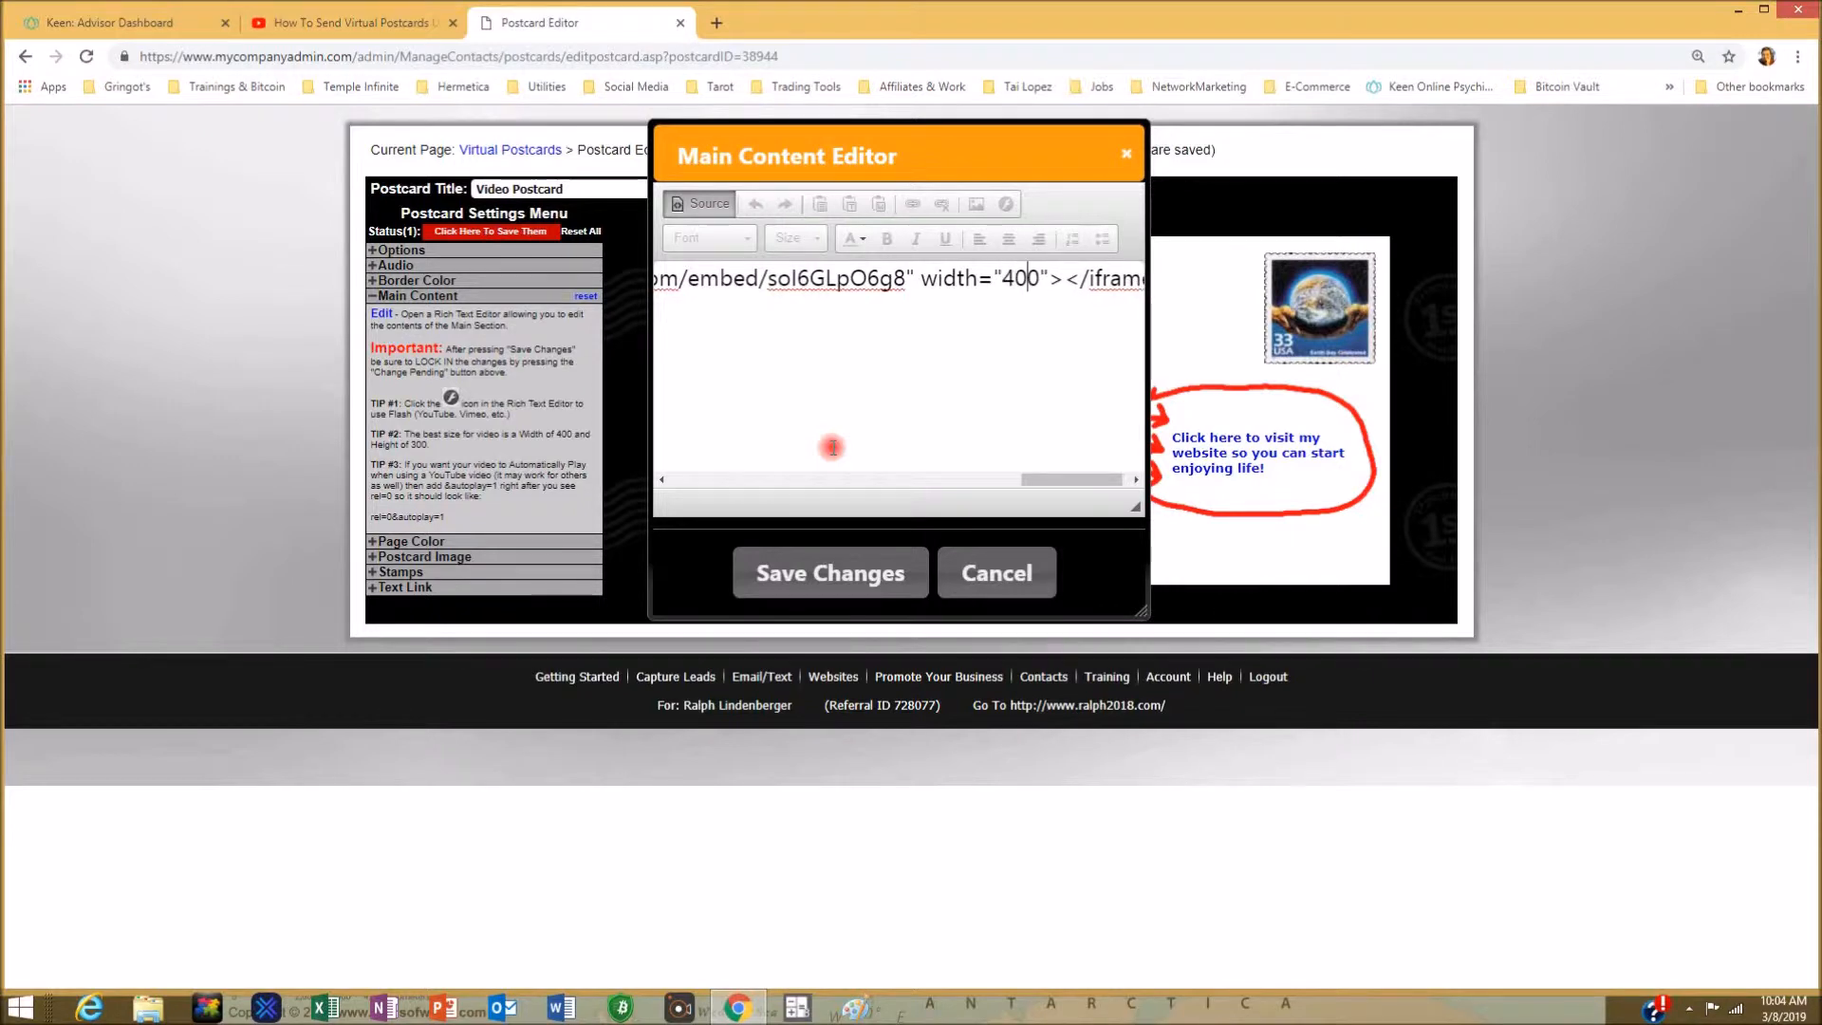
click(835, 572)
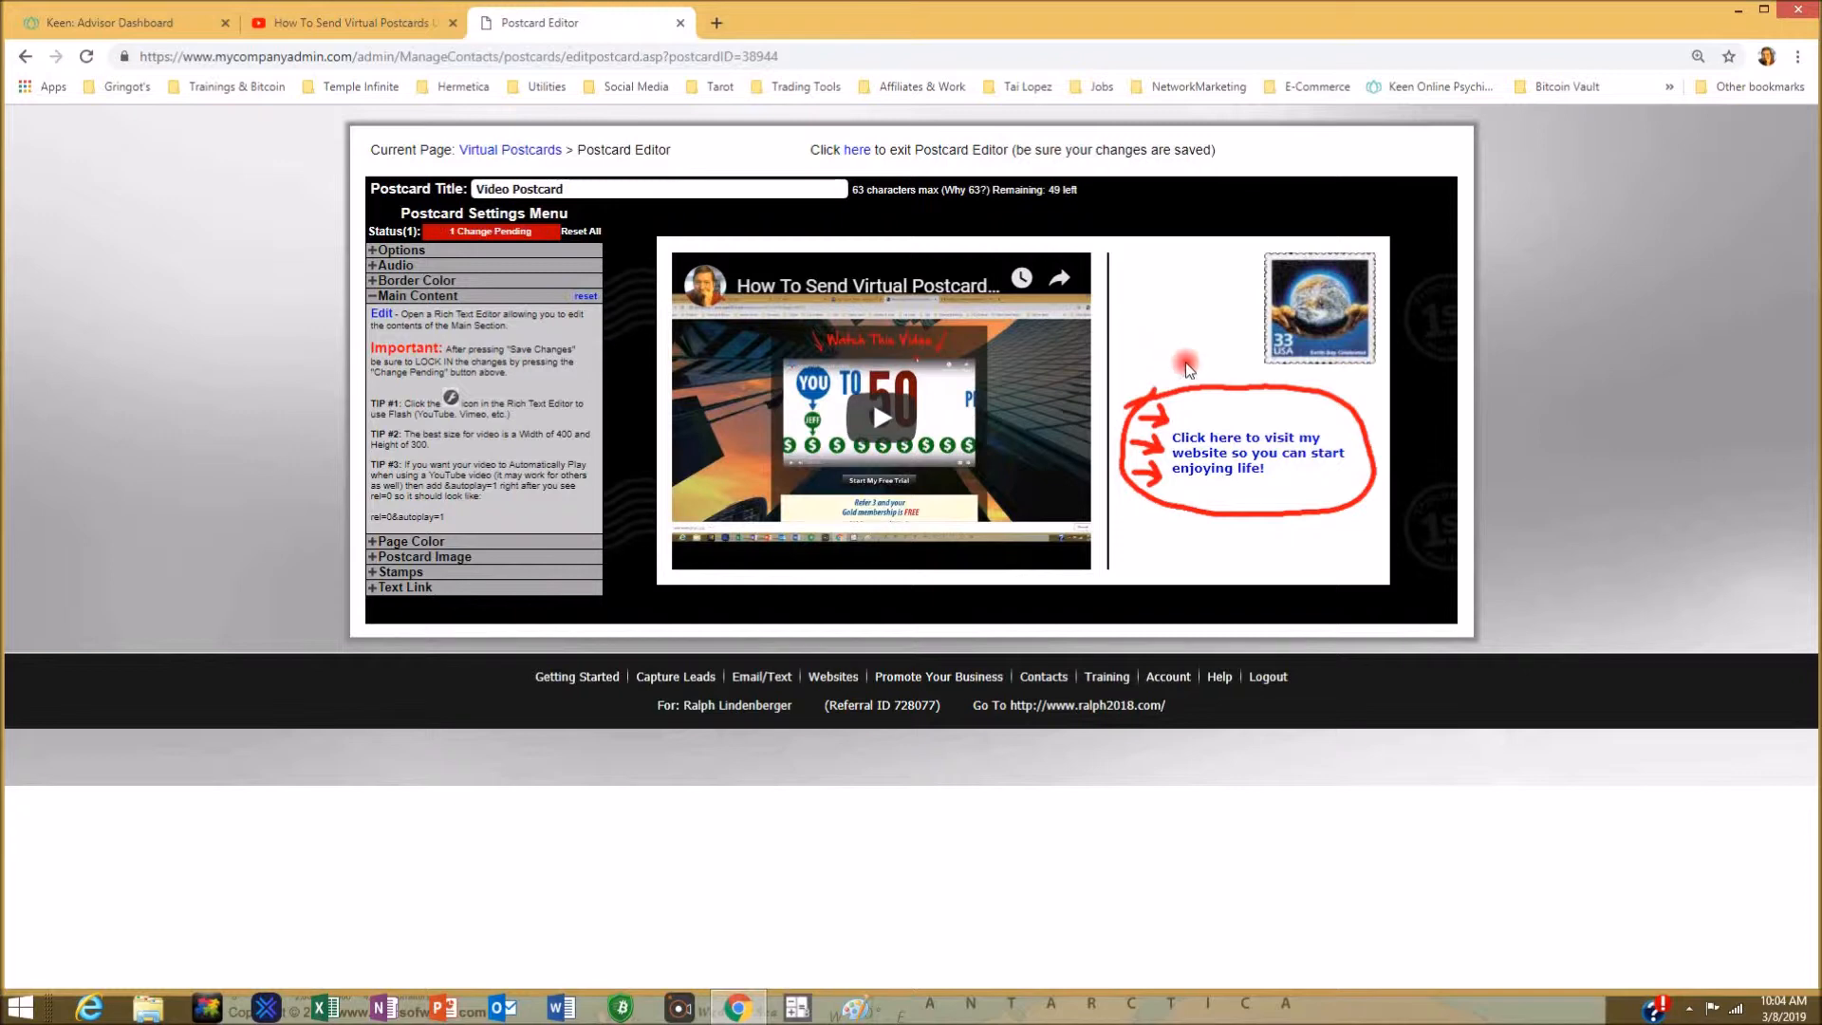
Change the postcard's text link wording to "Click here to visit my recommended income stream."
click(1237, 457)
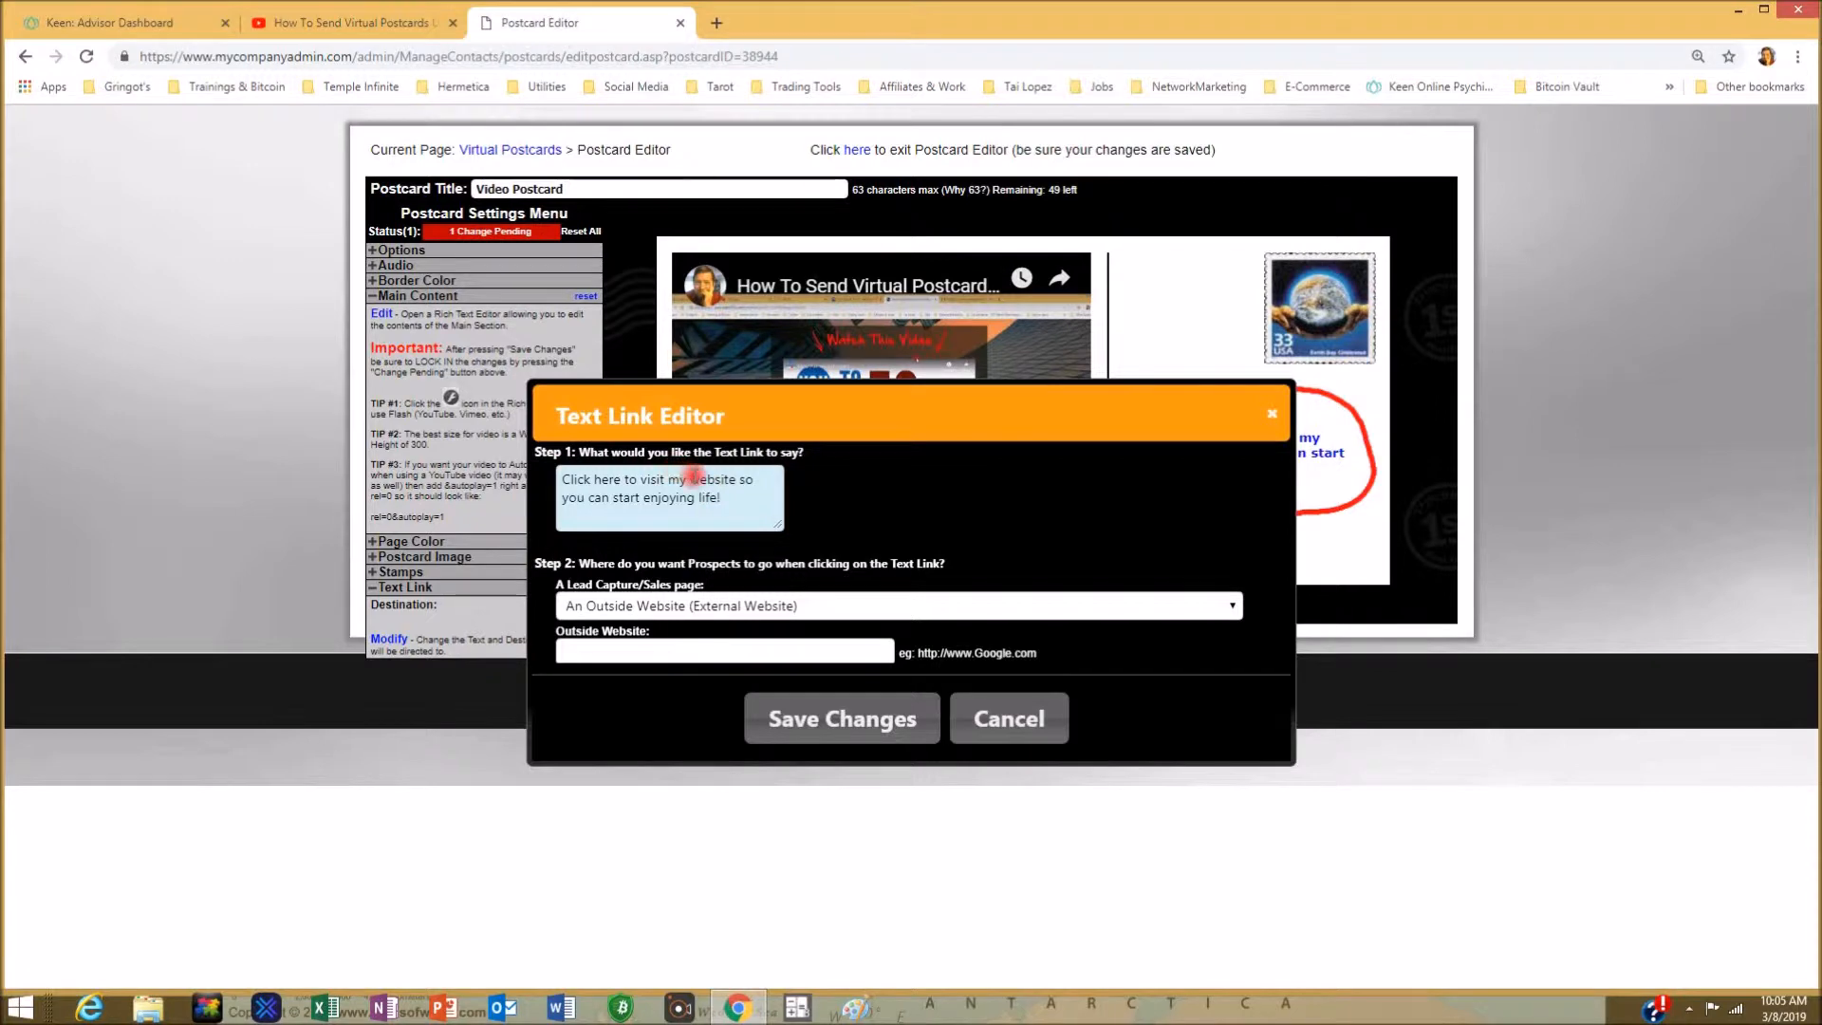
click(692, 479)
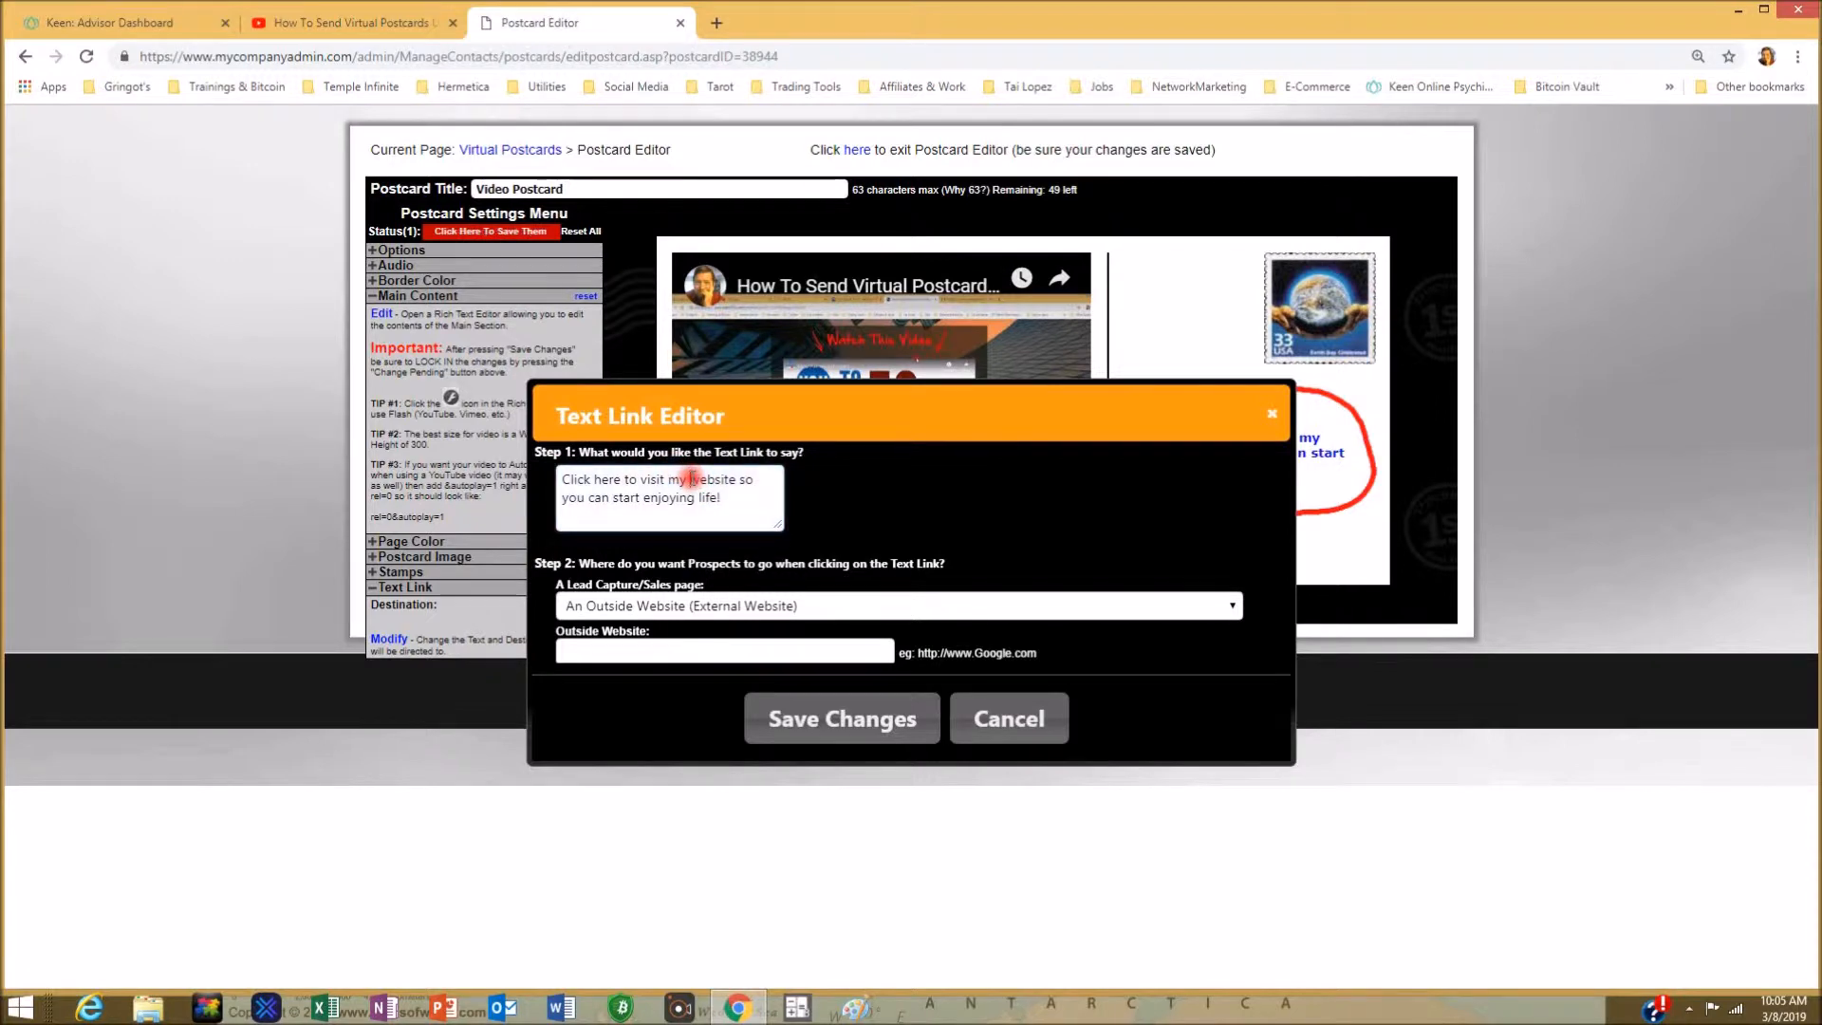
key(Delete)
key(Delete)
key(Delete)
key(Delete)
key(Delete)
key(Delete)
key(Delete)
key(Delete)
key(Delete)
key(Delete)
key(Delete)
key(Delete)
key(Delete)
key(Delete)
key(Delete)
key(Delete)
key(Delete)
key(Delete)
key(Delete)
key(Delete)
key(Delete)
key(Delete)
key(Delete)
key(Delete)
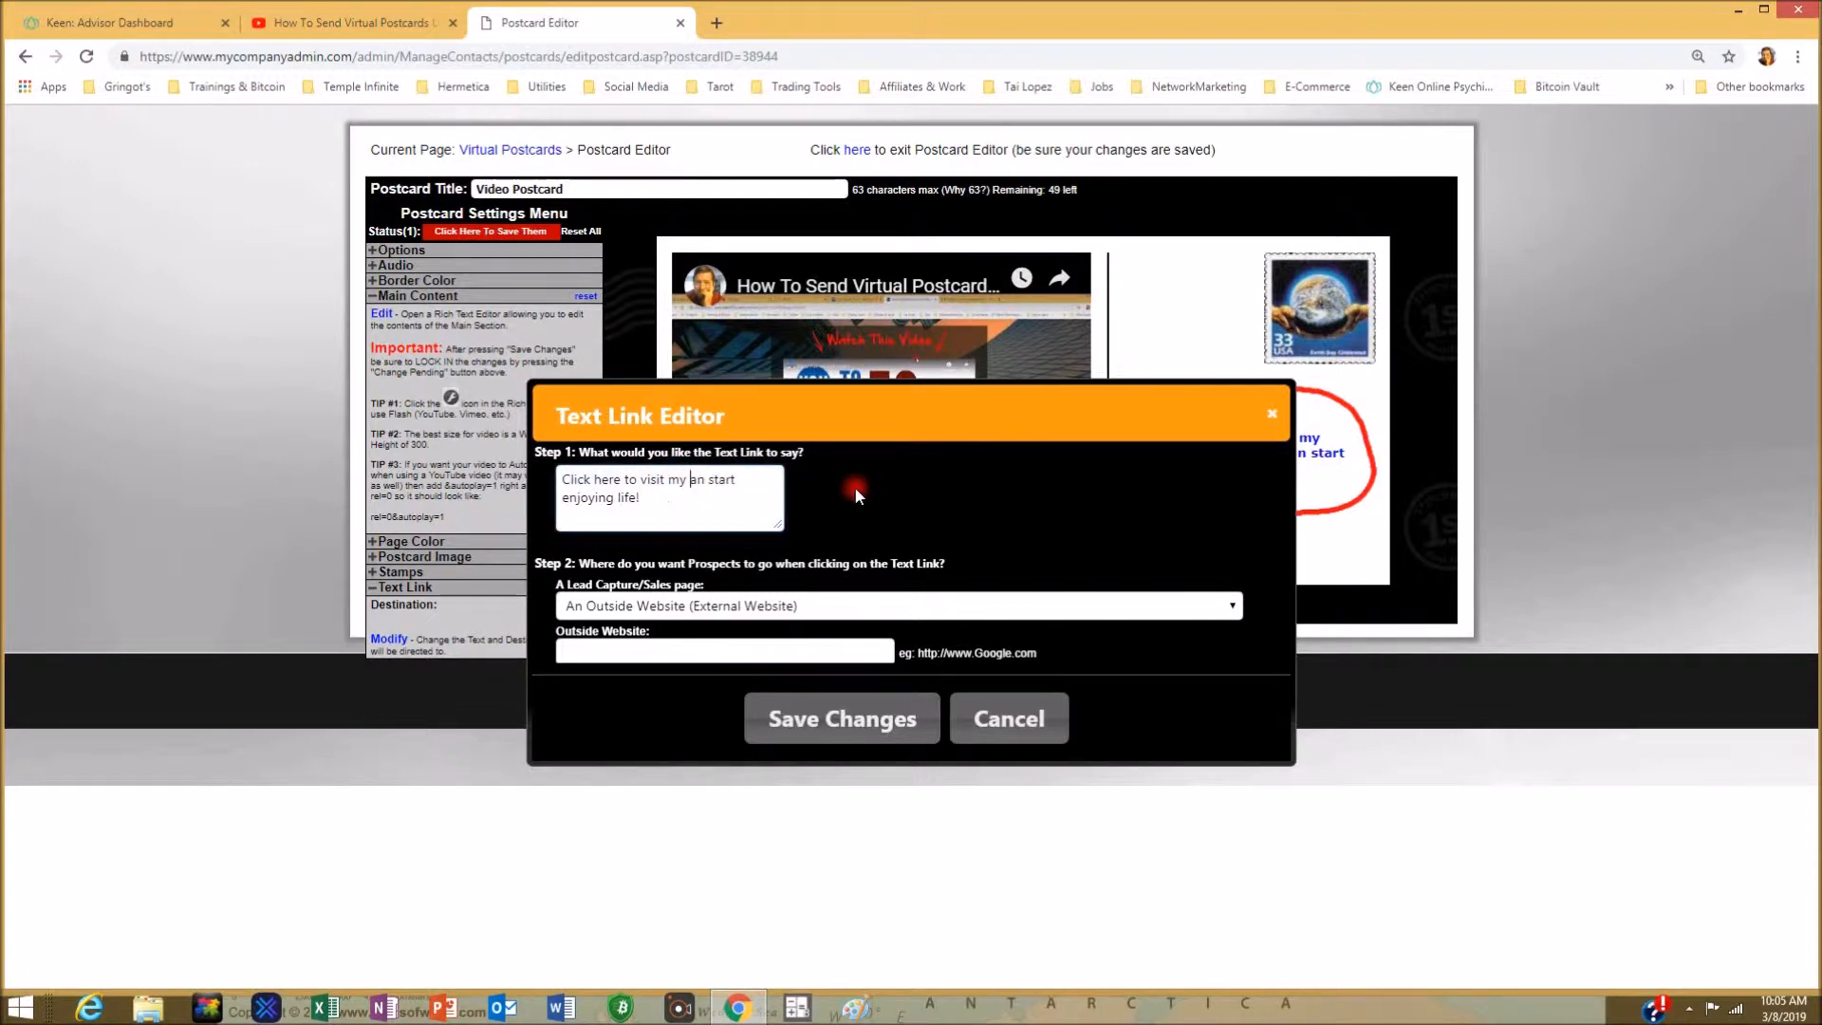
text(r)
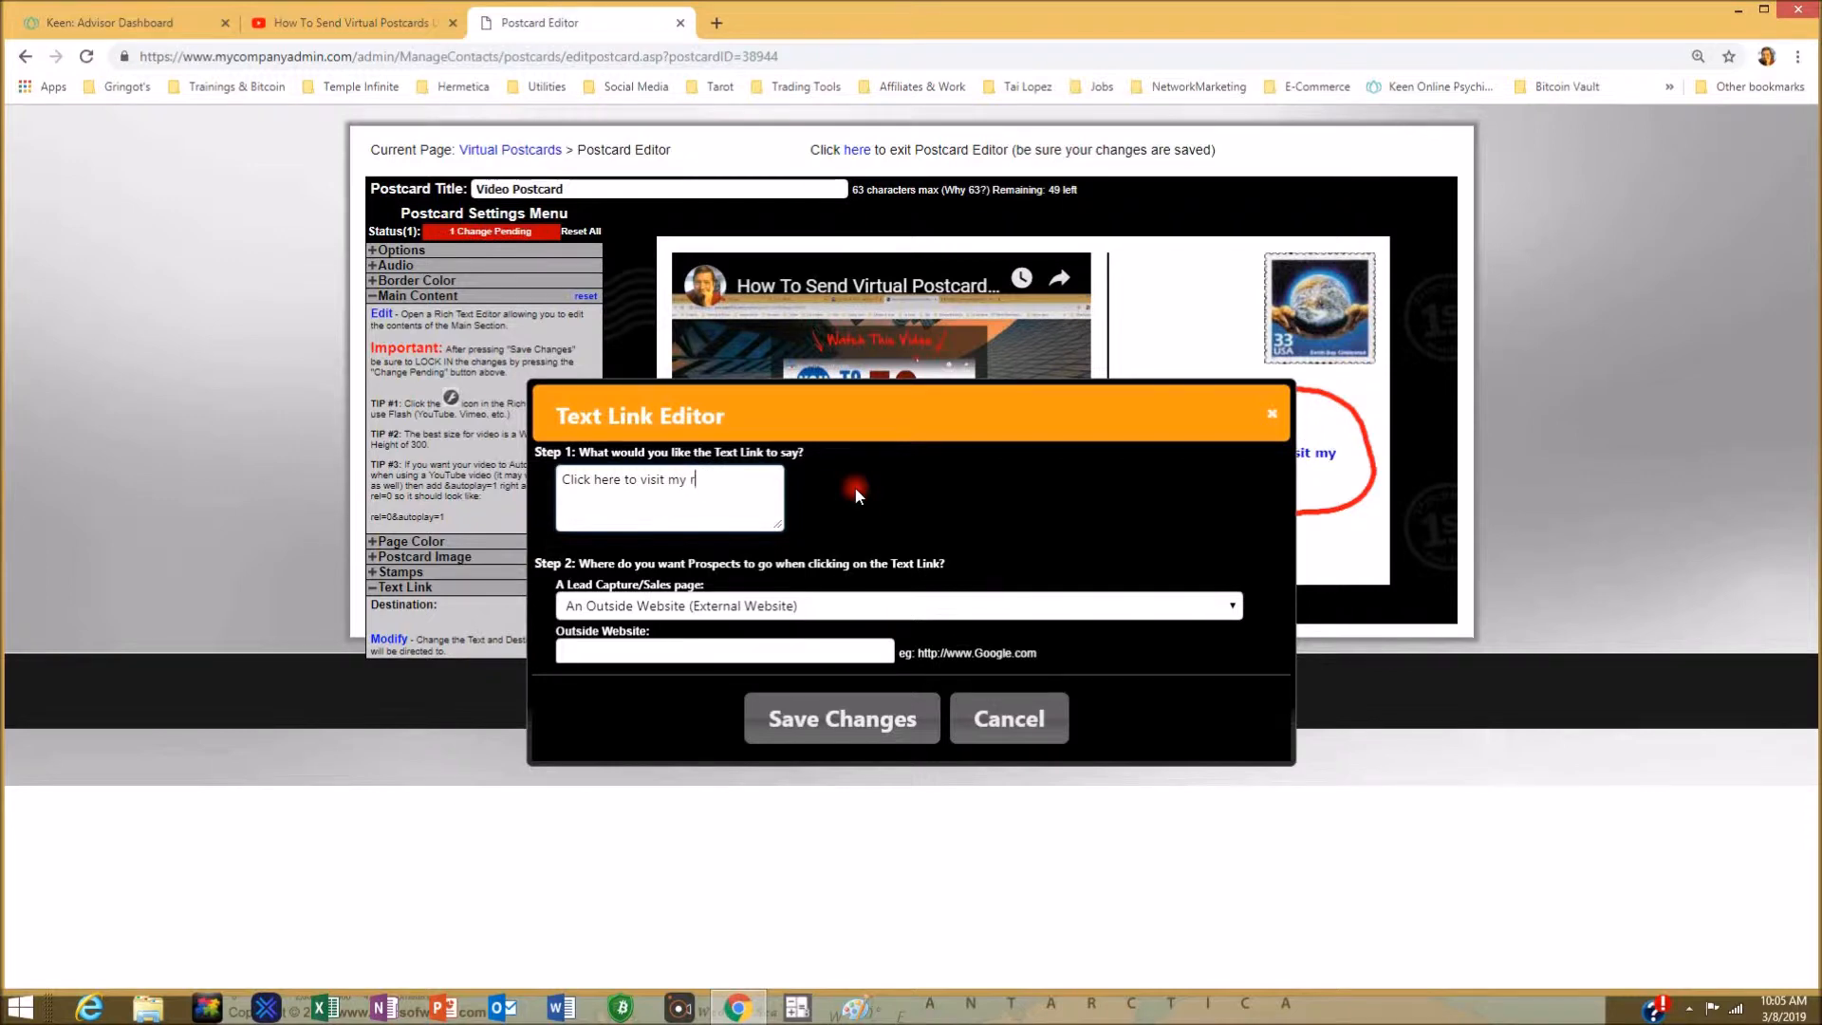
text(ecommended)
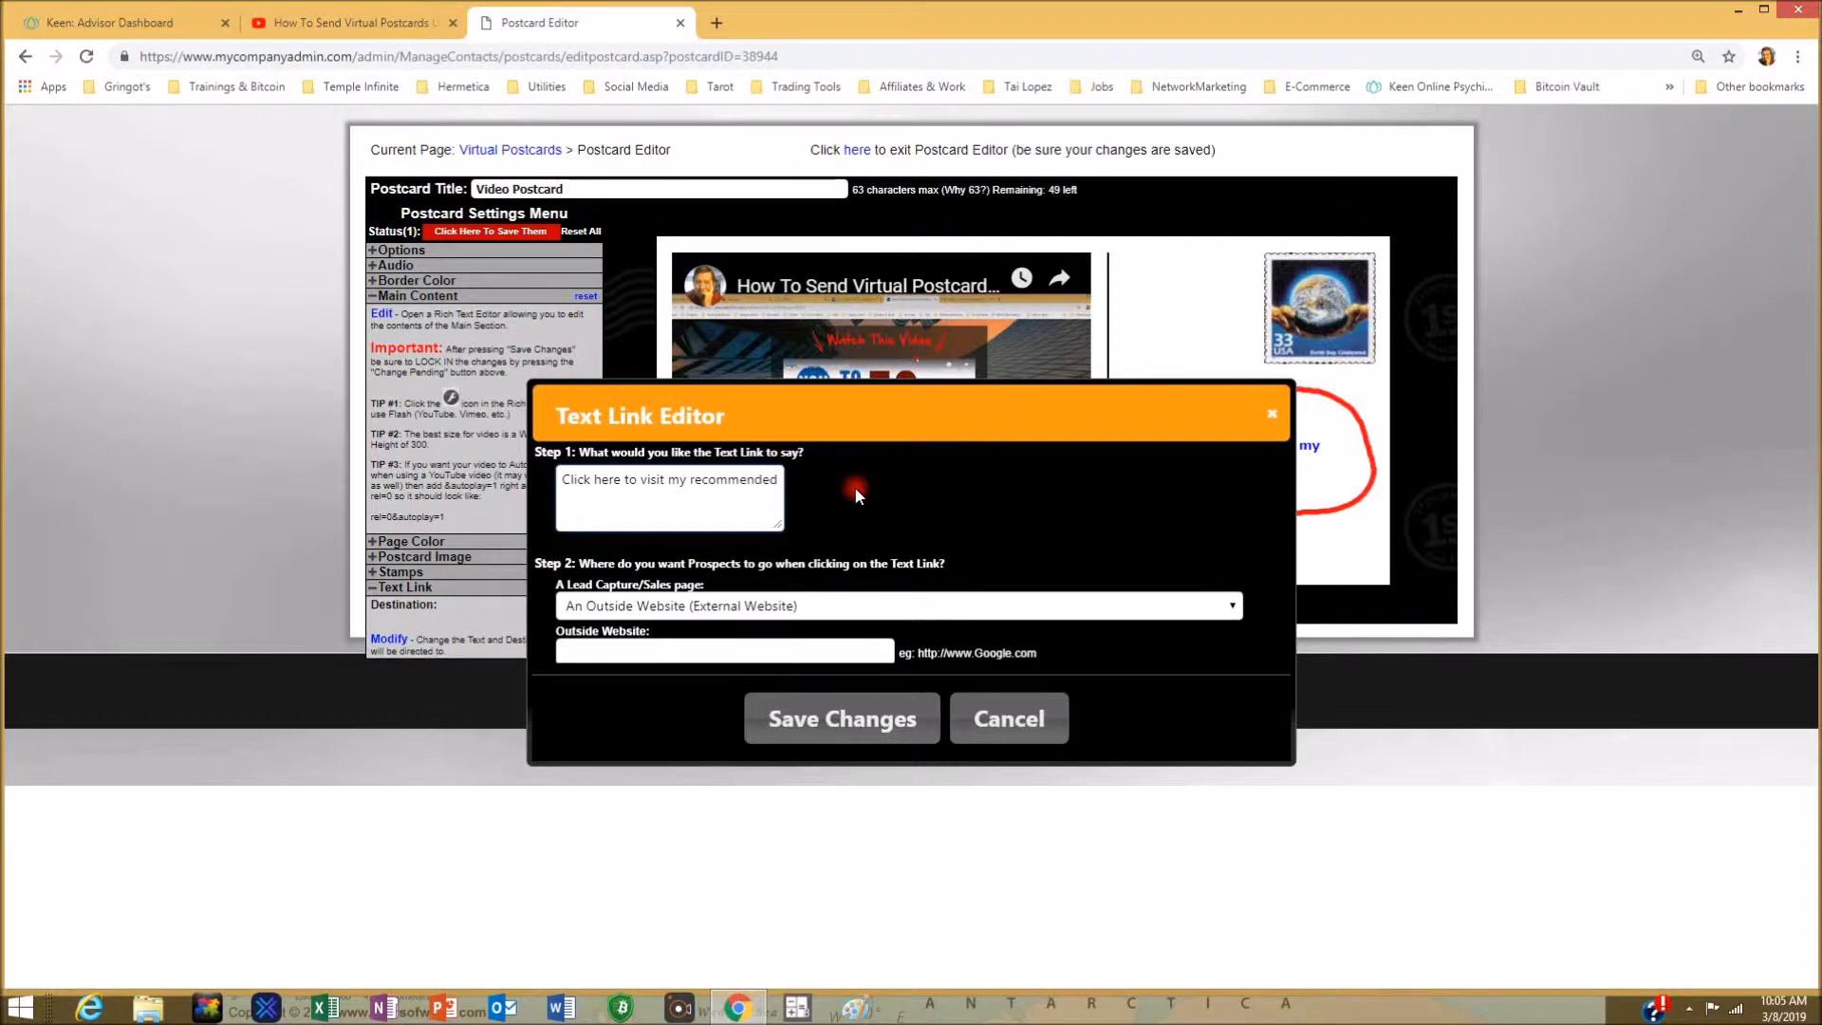
text( income stream.)
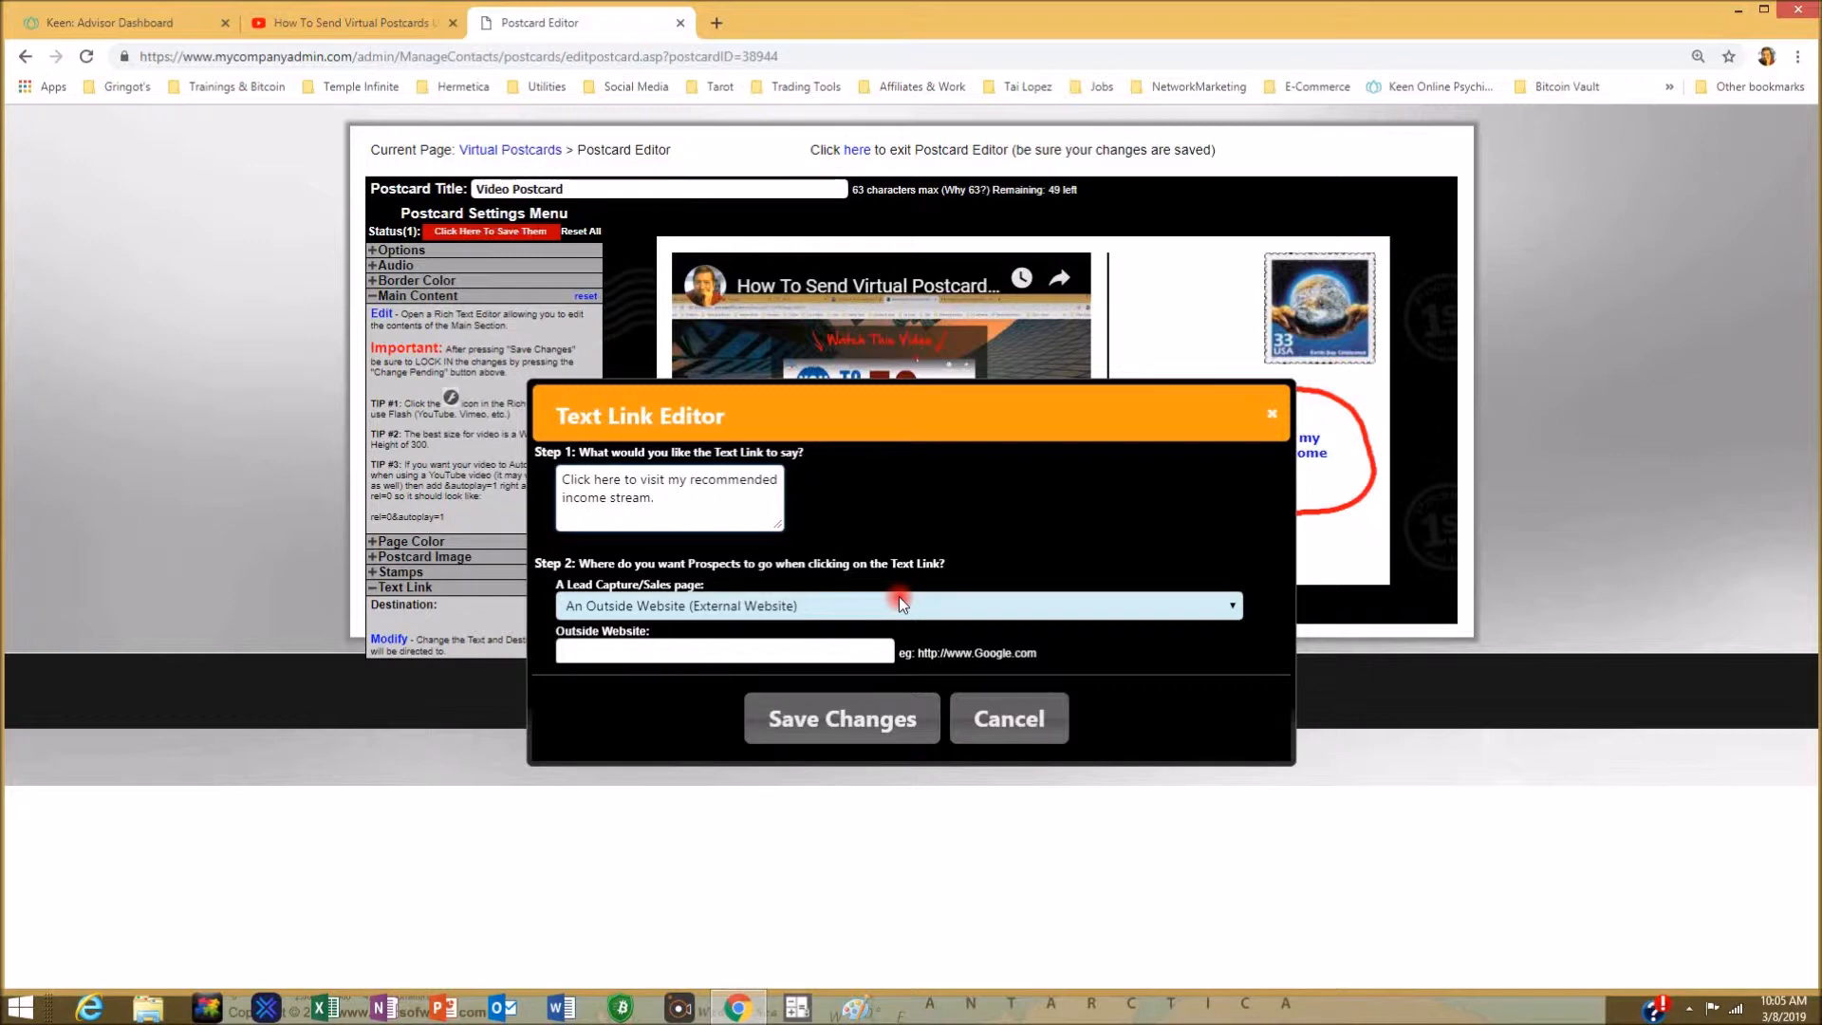
Set the text link's destination to the Pay Plan Sales Page and save the link changes
click(569, 649)
click(1234, 611)
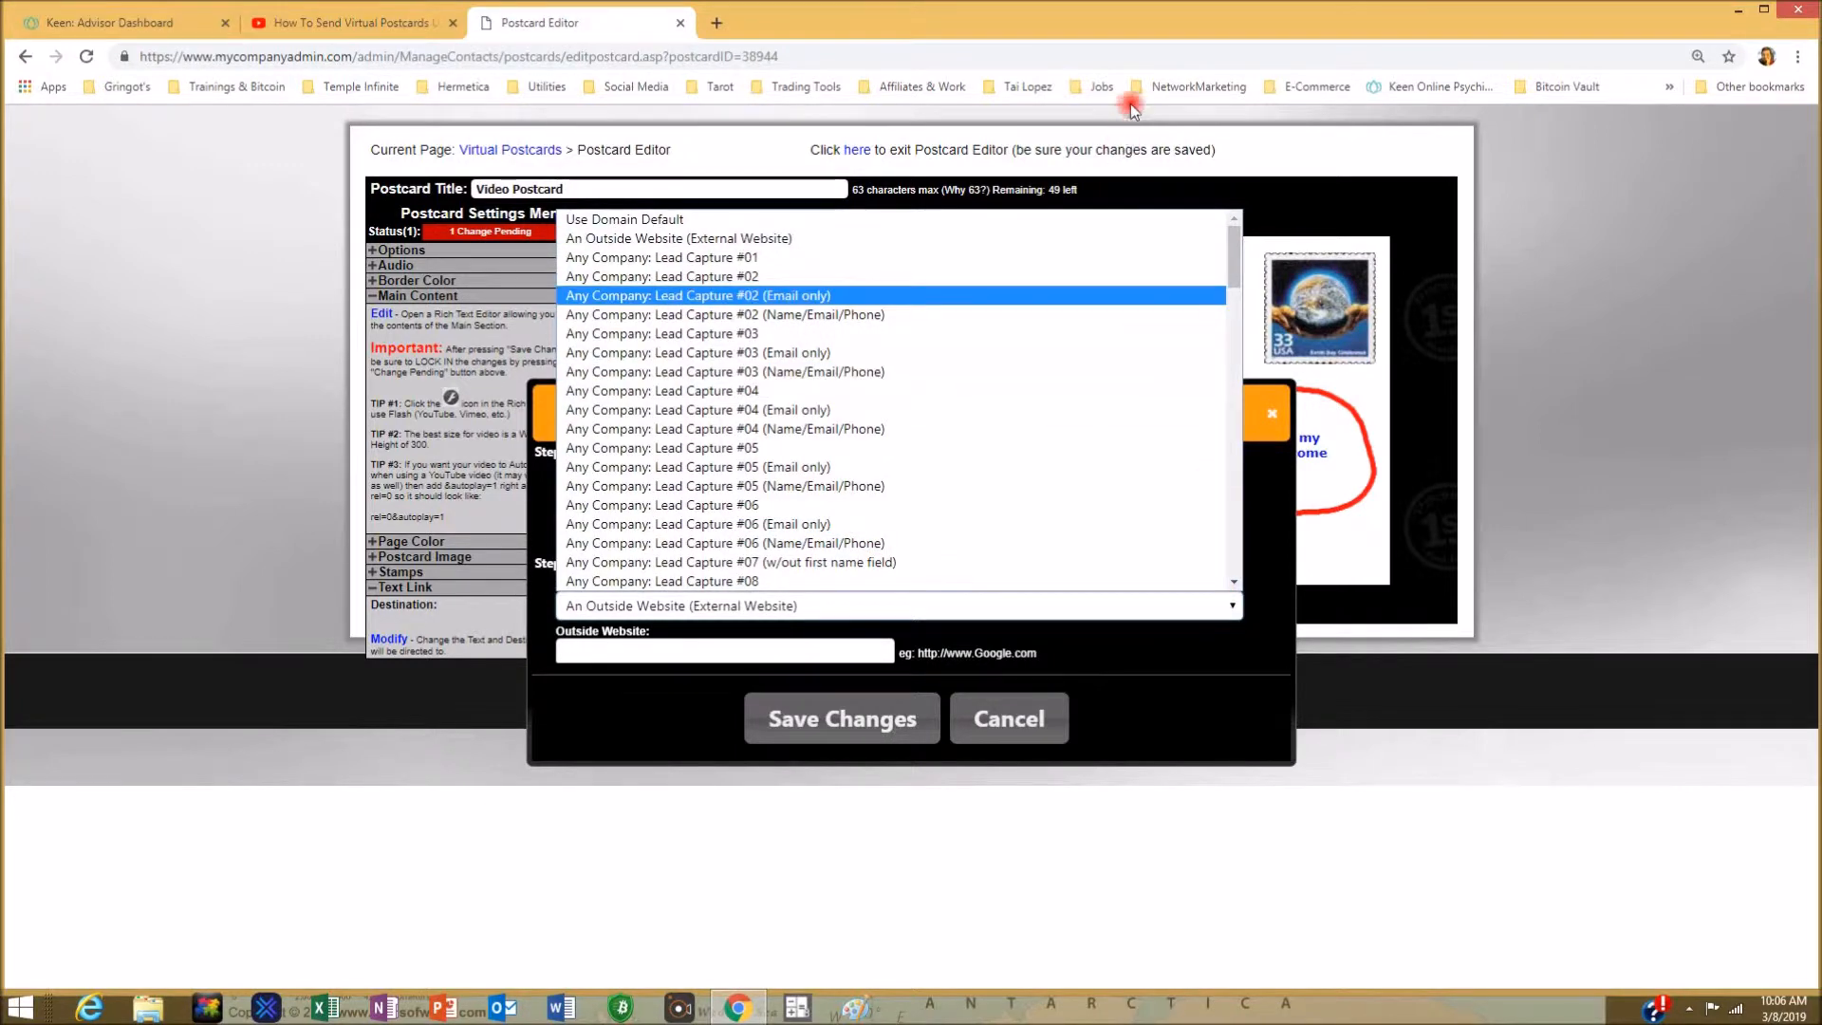
drag(1231, 265, 1221, 520)
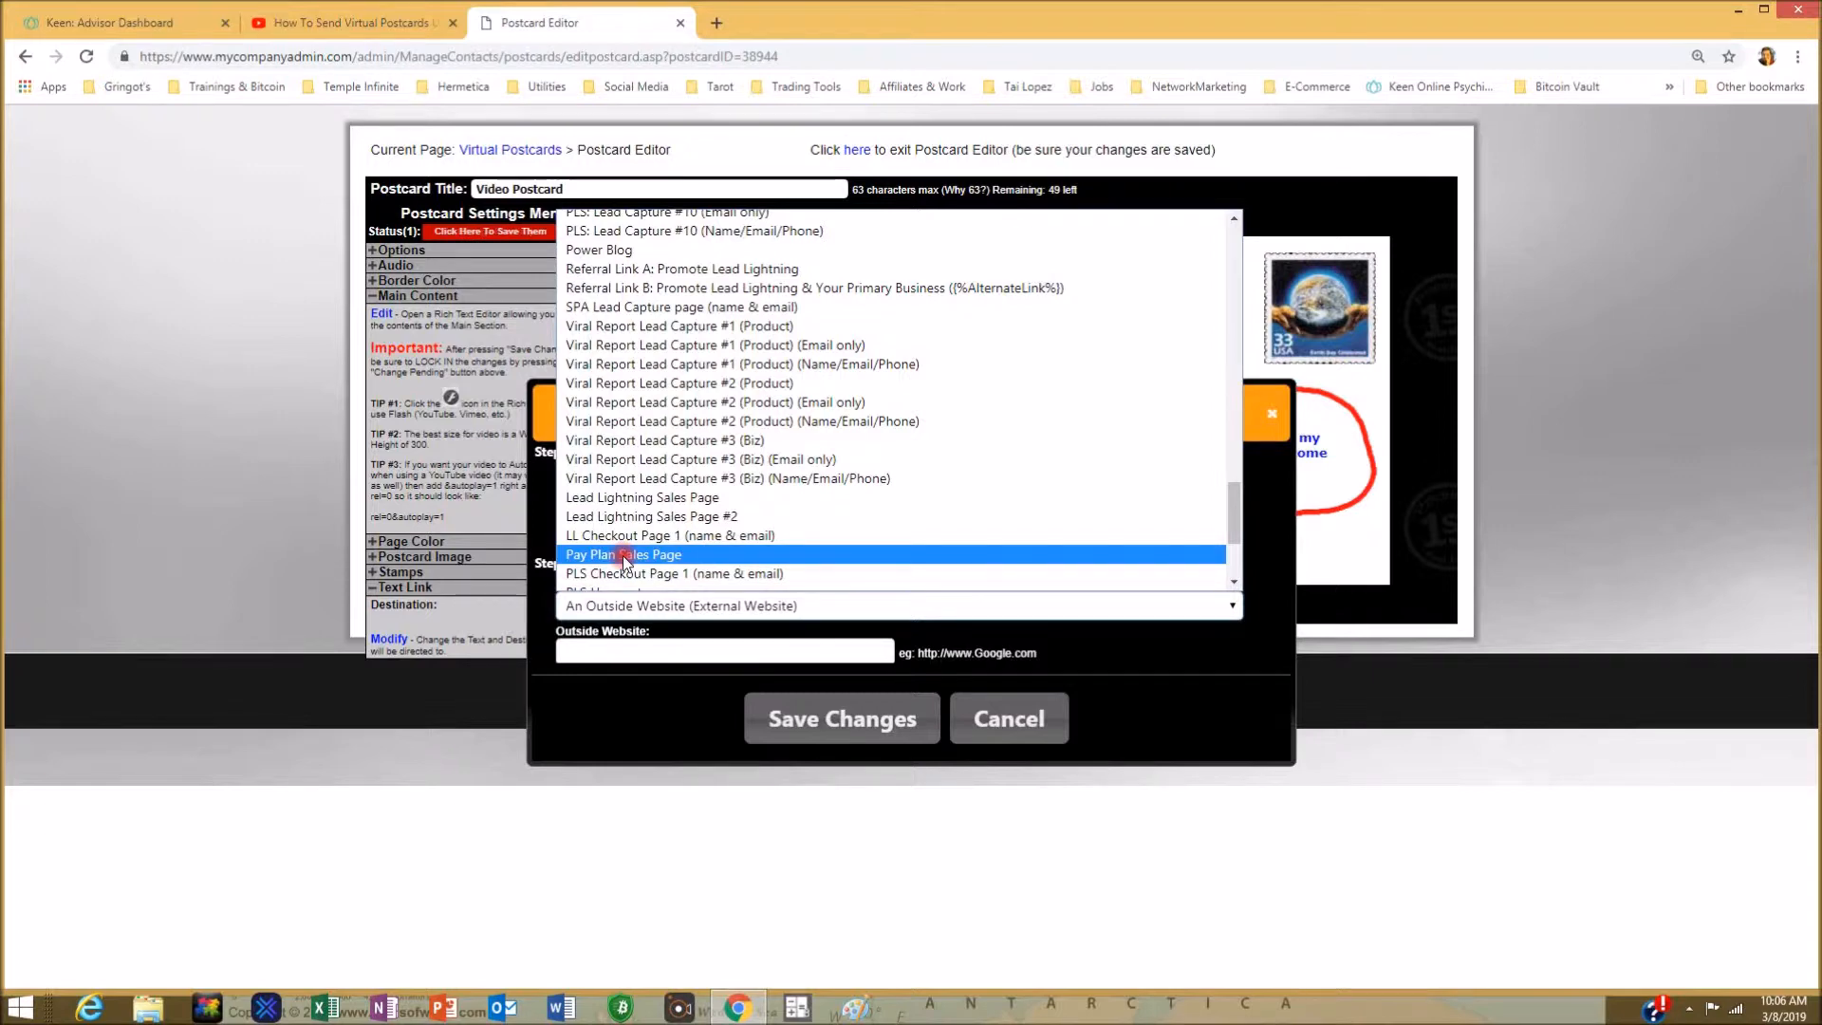
click(622, 555)
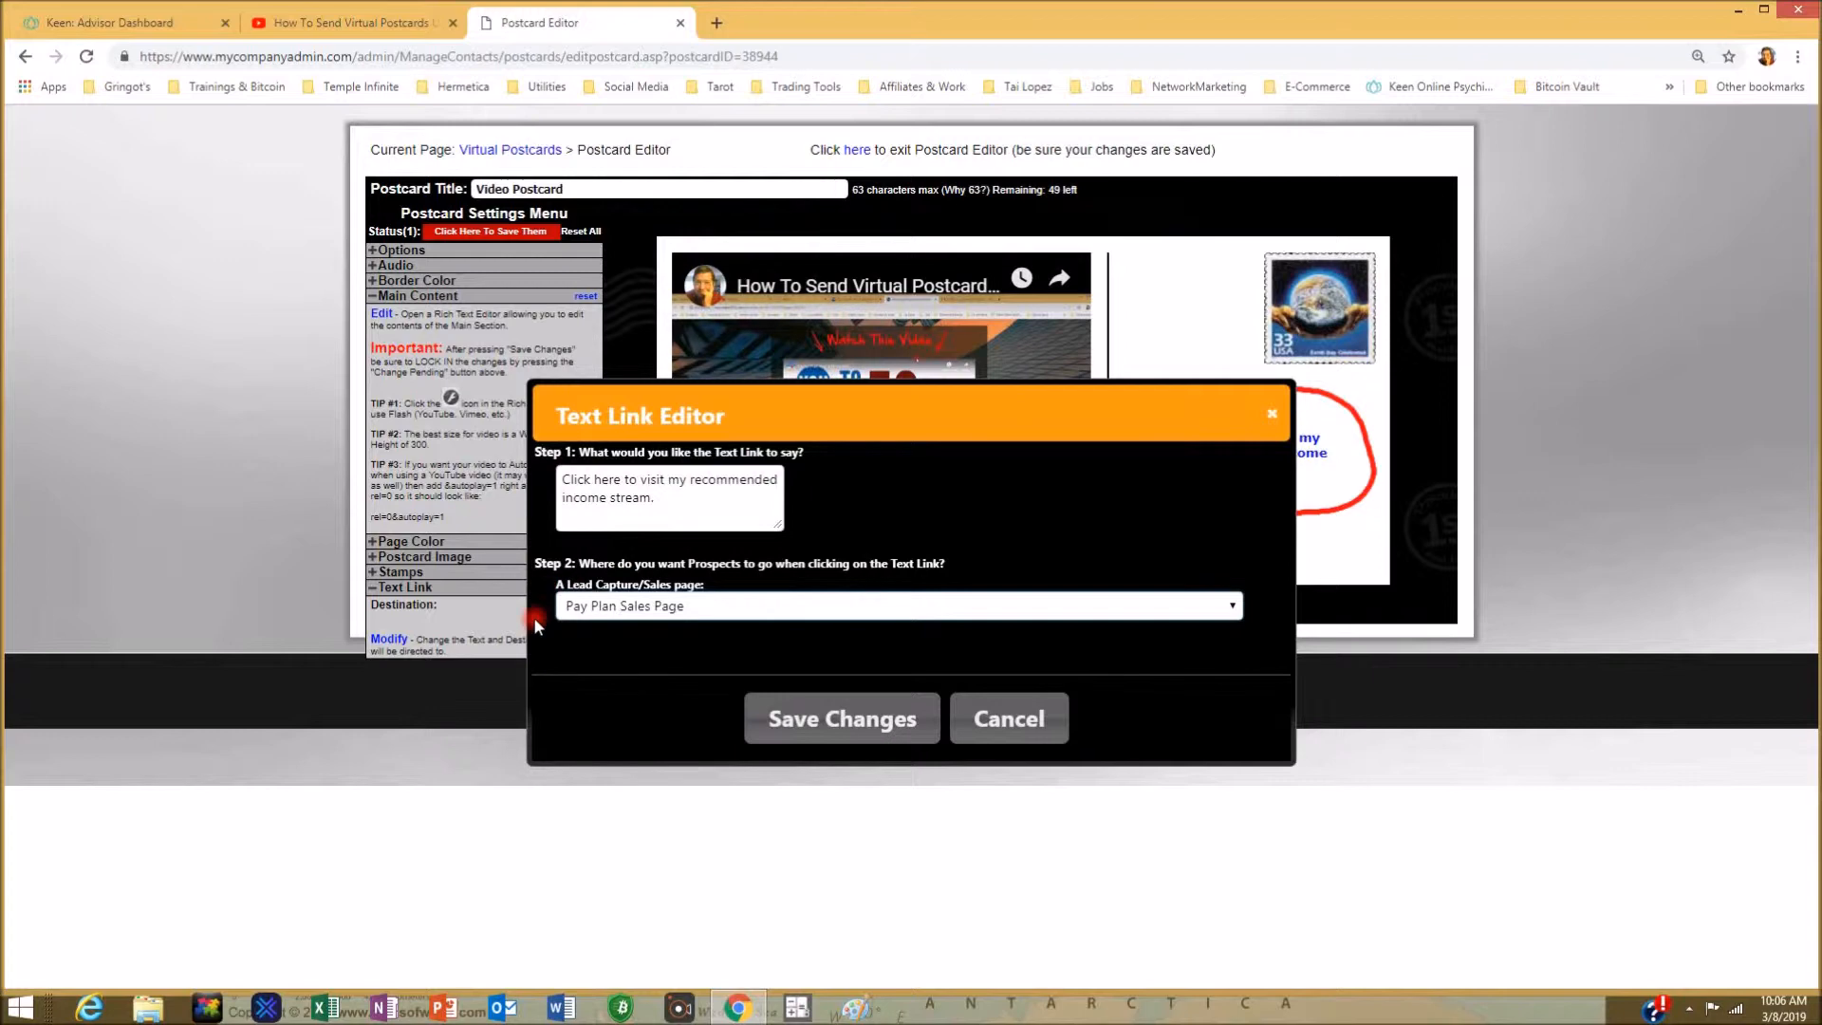
click(860, 724)
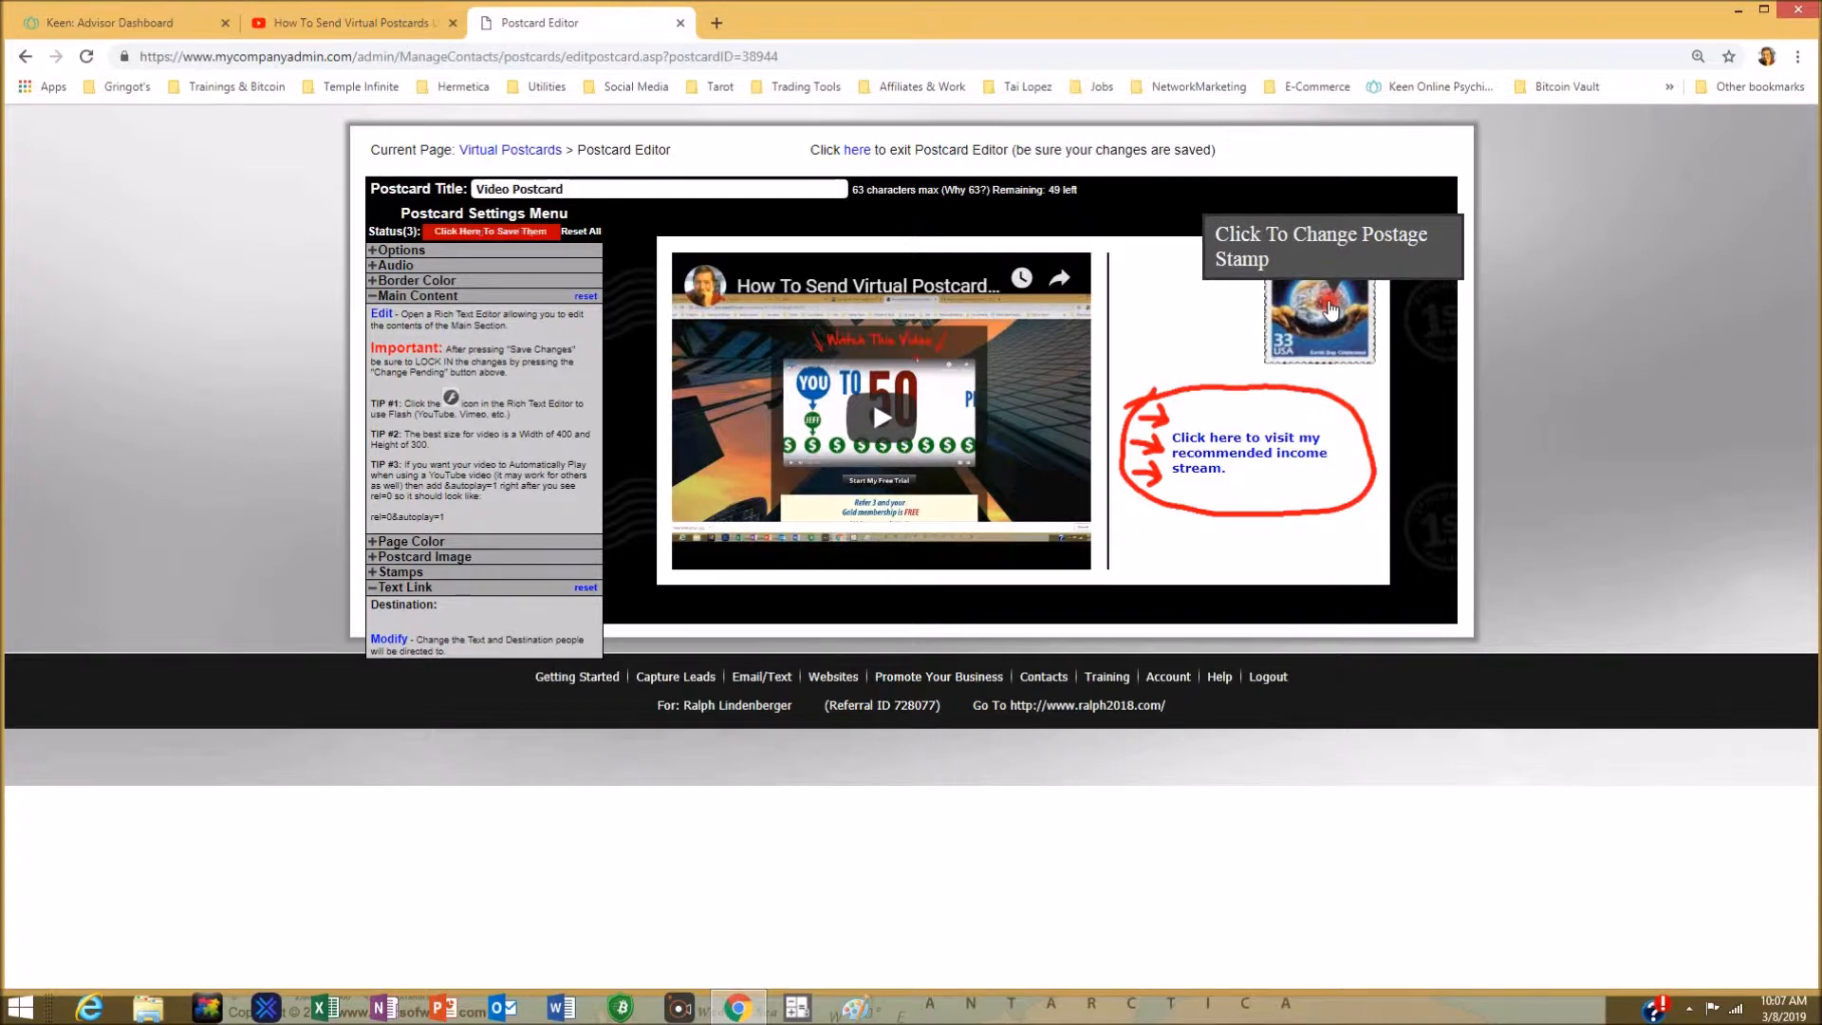
Replace the postcard's postage stamp with the blue stamp showing an orange supersonic airplane and close the stamp chooser
click(1330, 311)
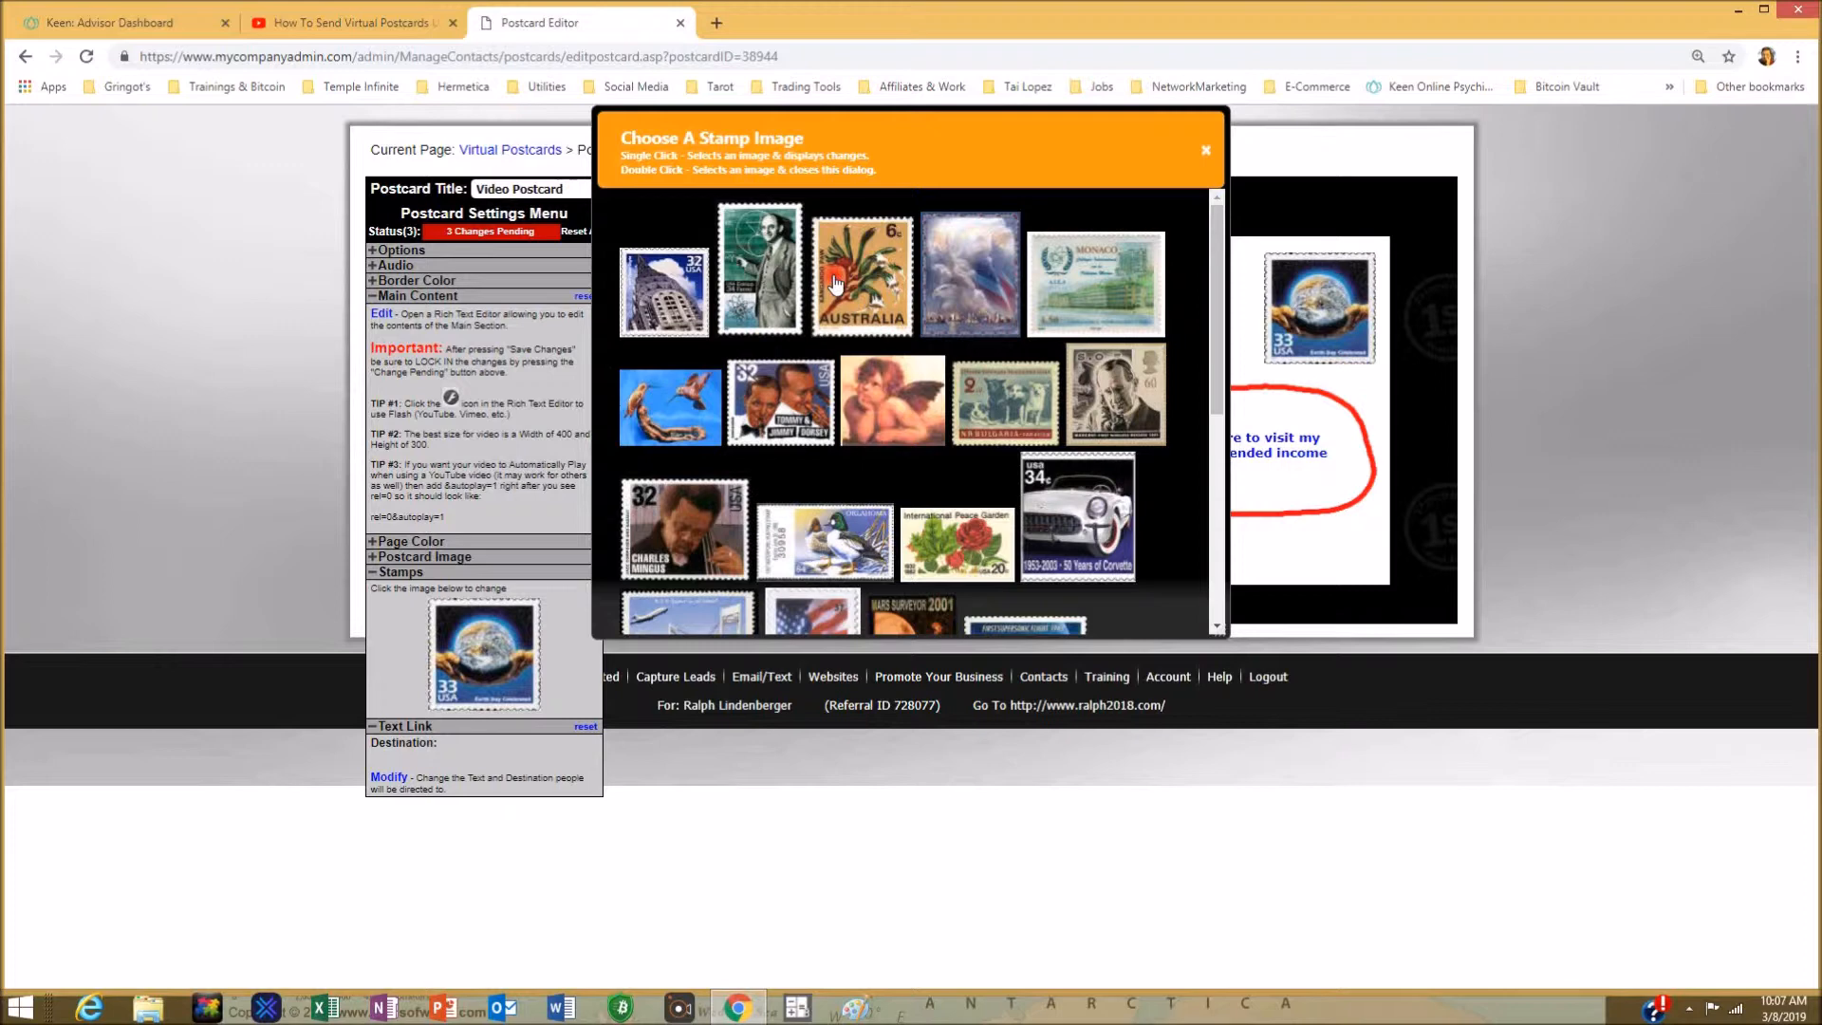
scroll(935, 370, down, 3)
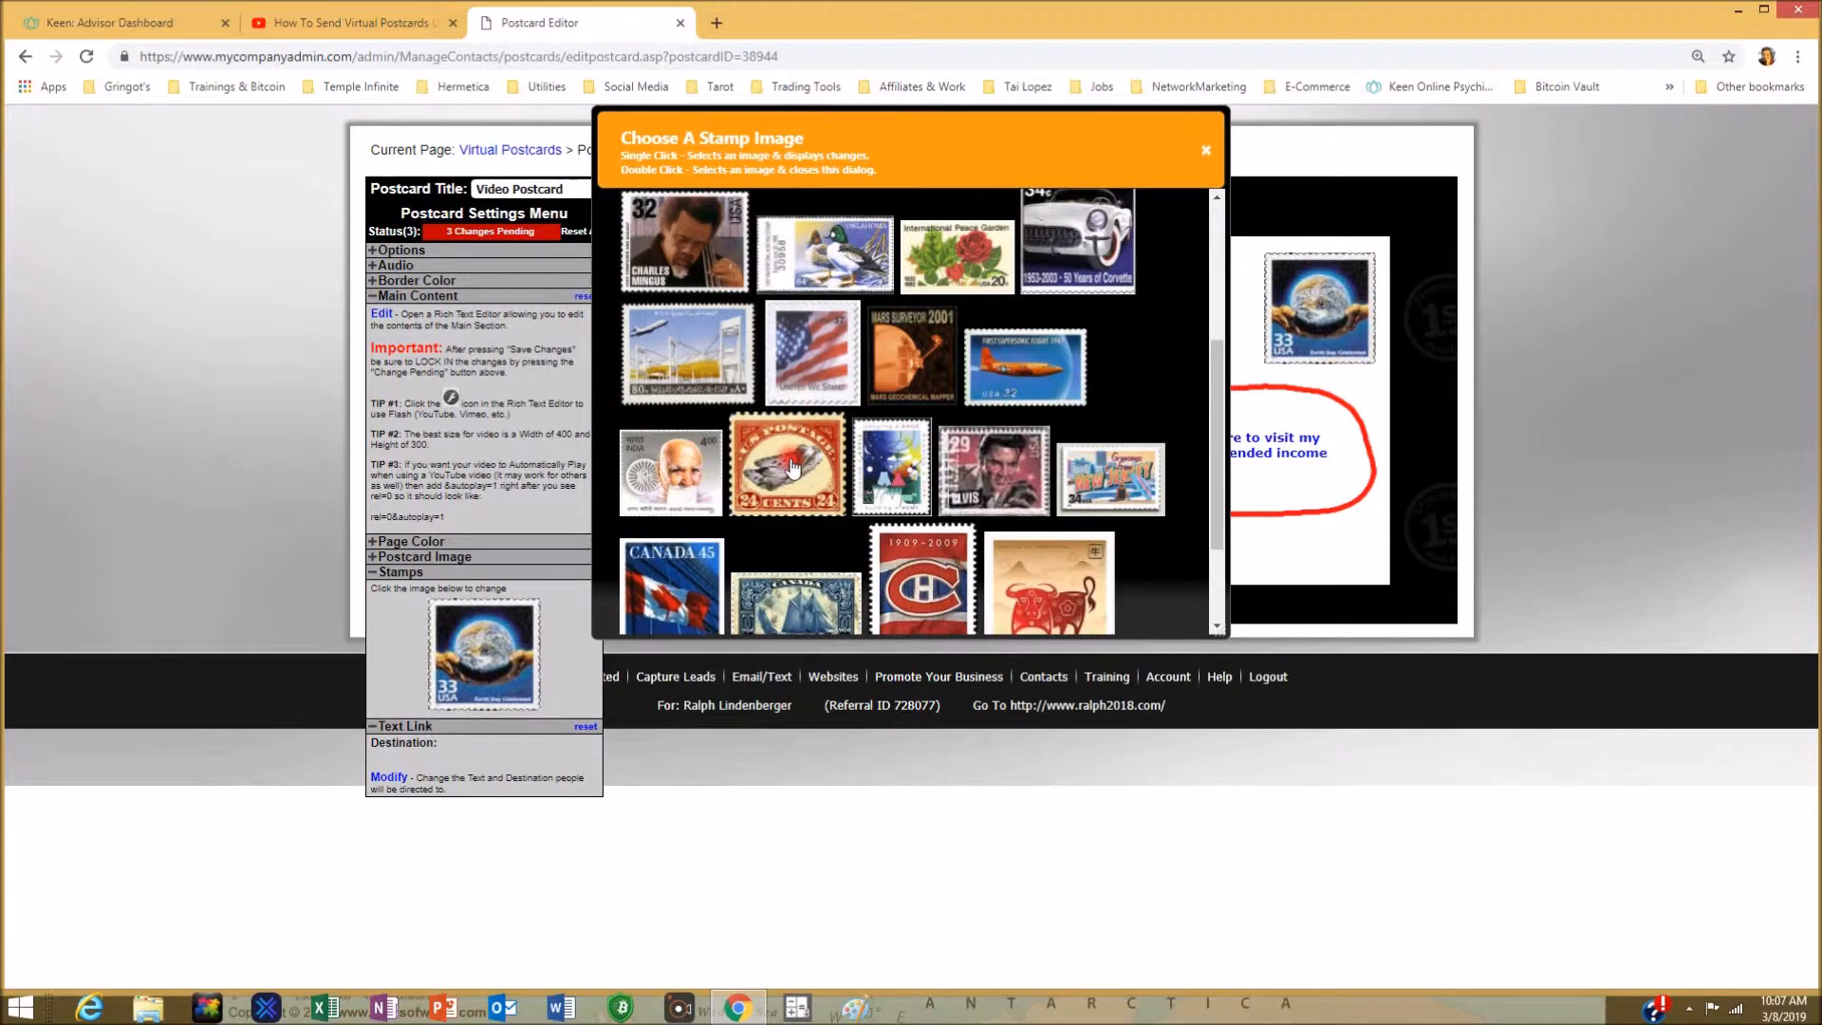
scroll(793, 467, down, 2)
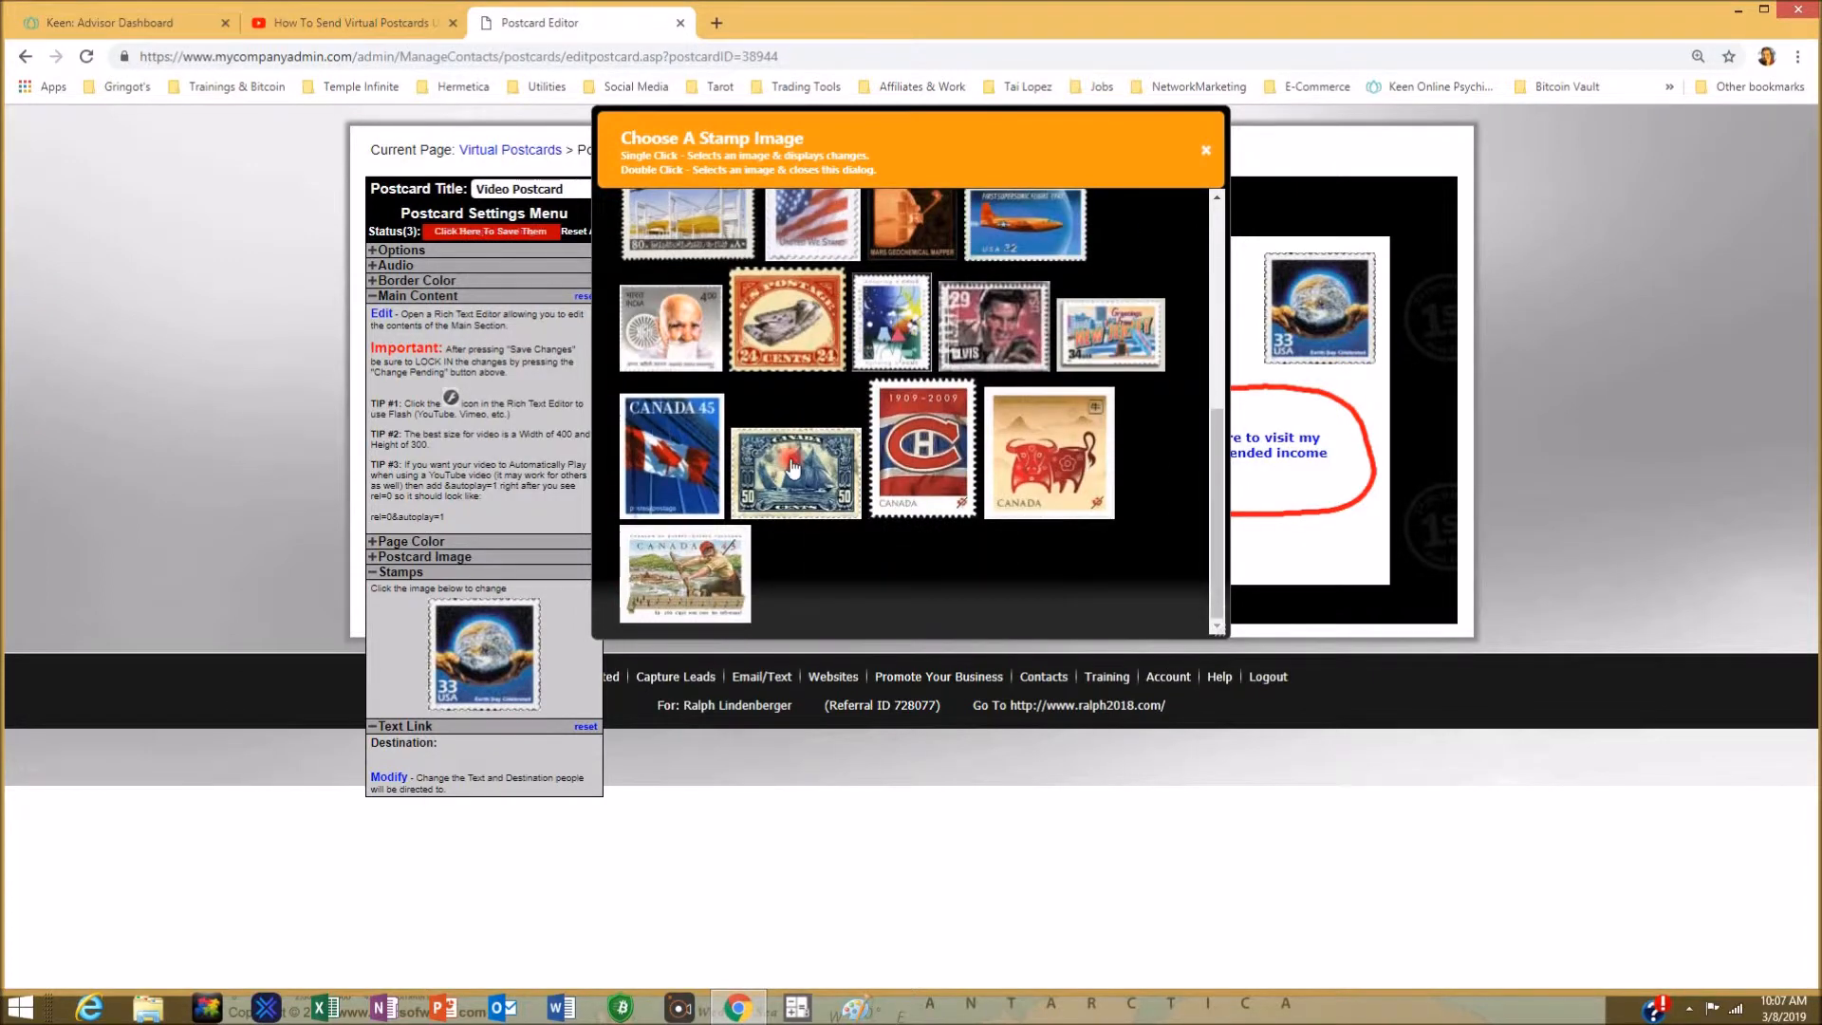
scroll(813, 438, up, 3)
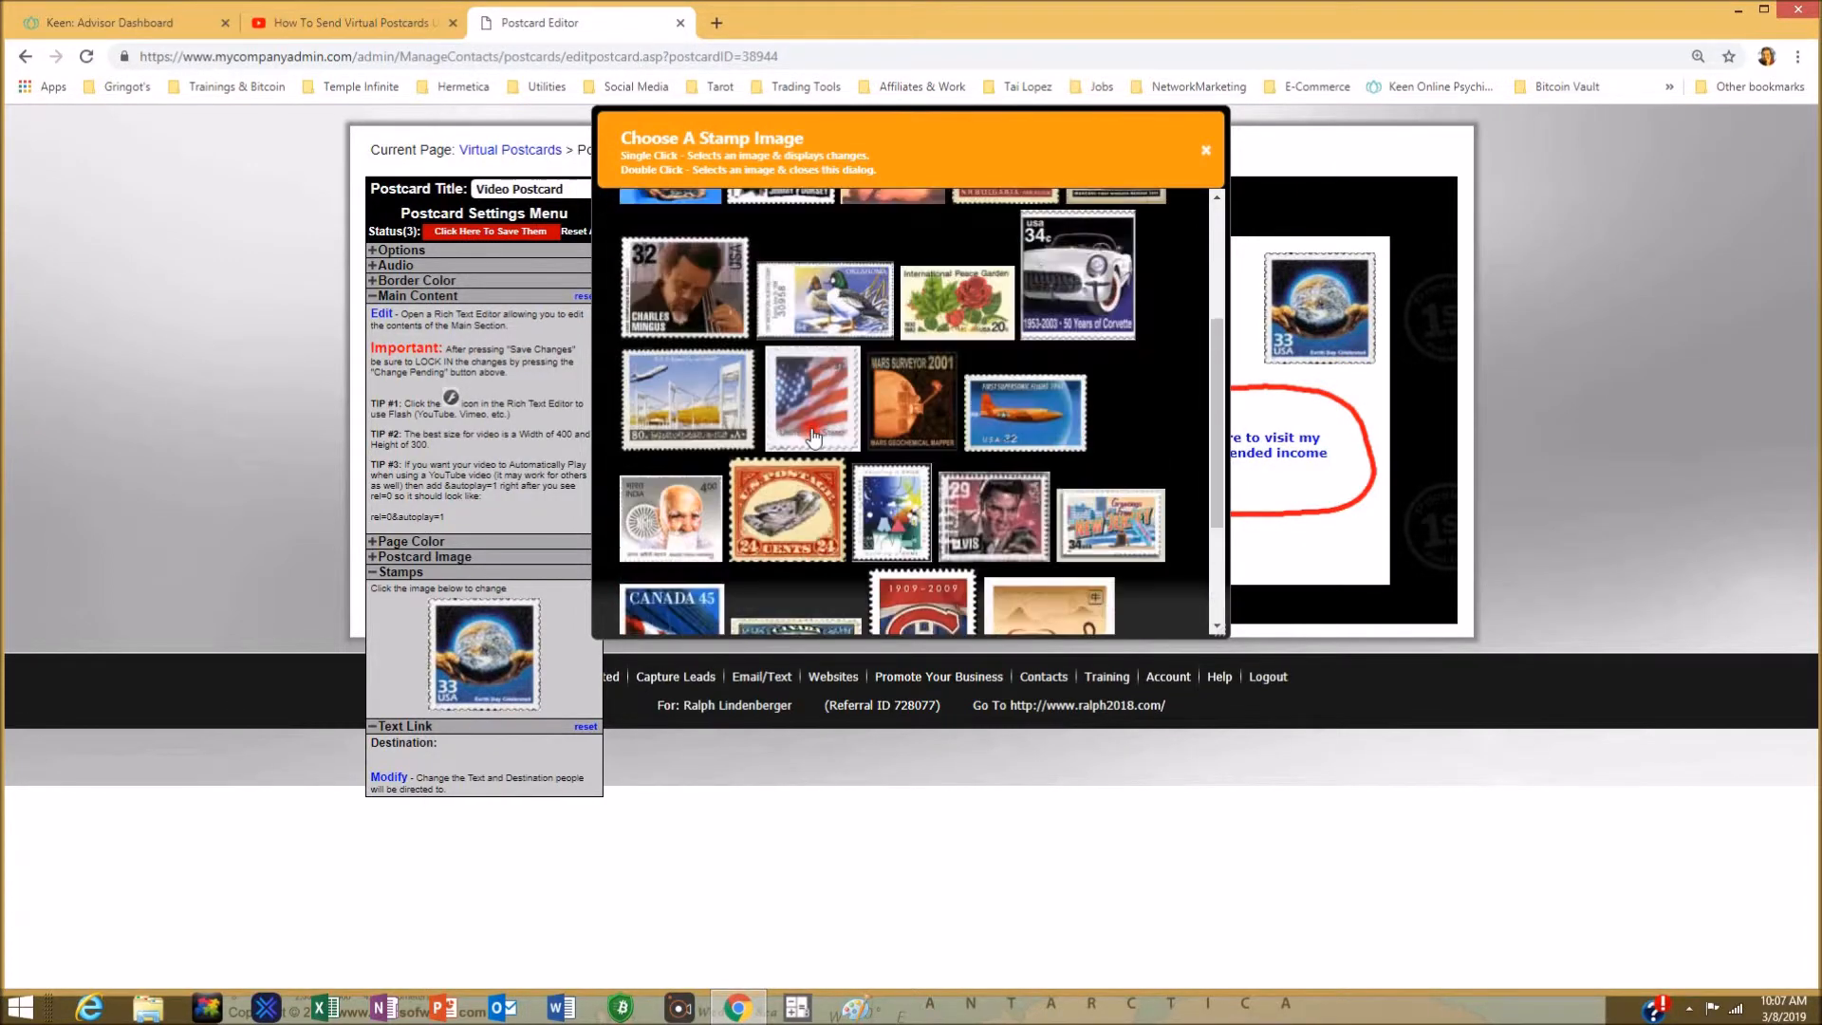
click(1023, 423)
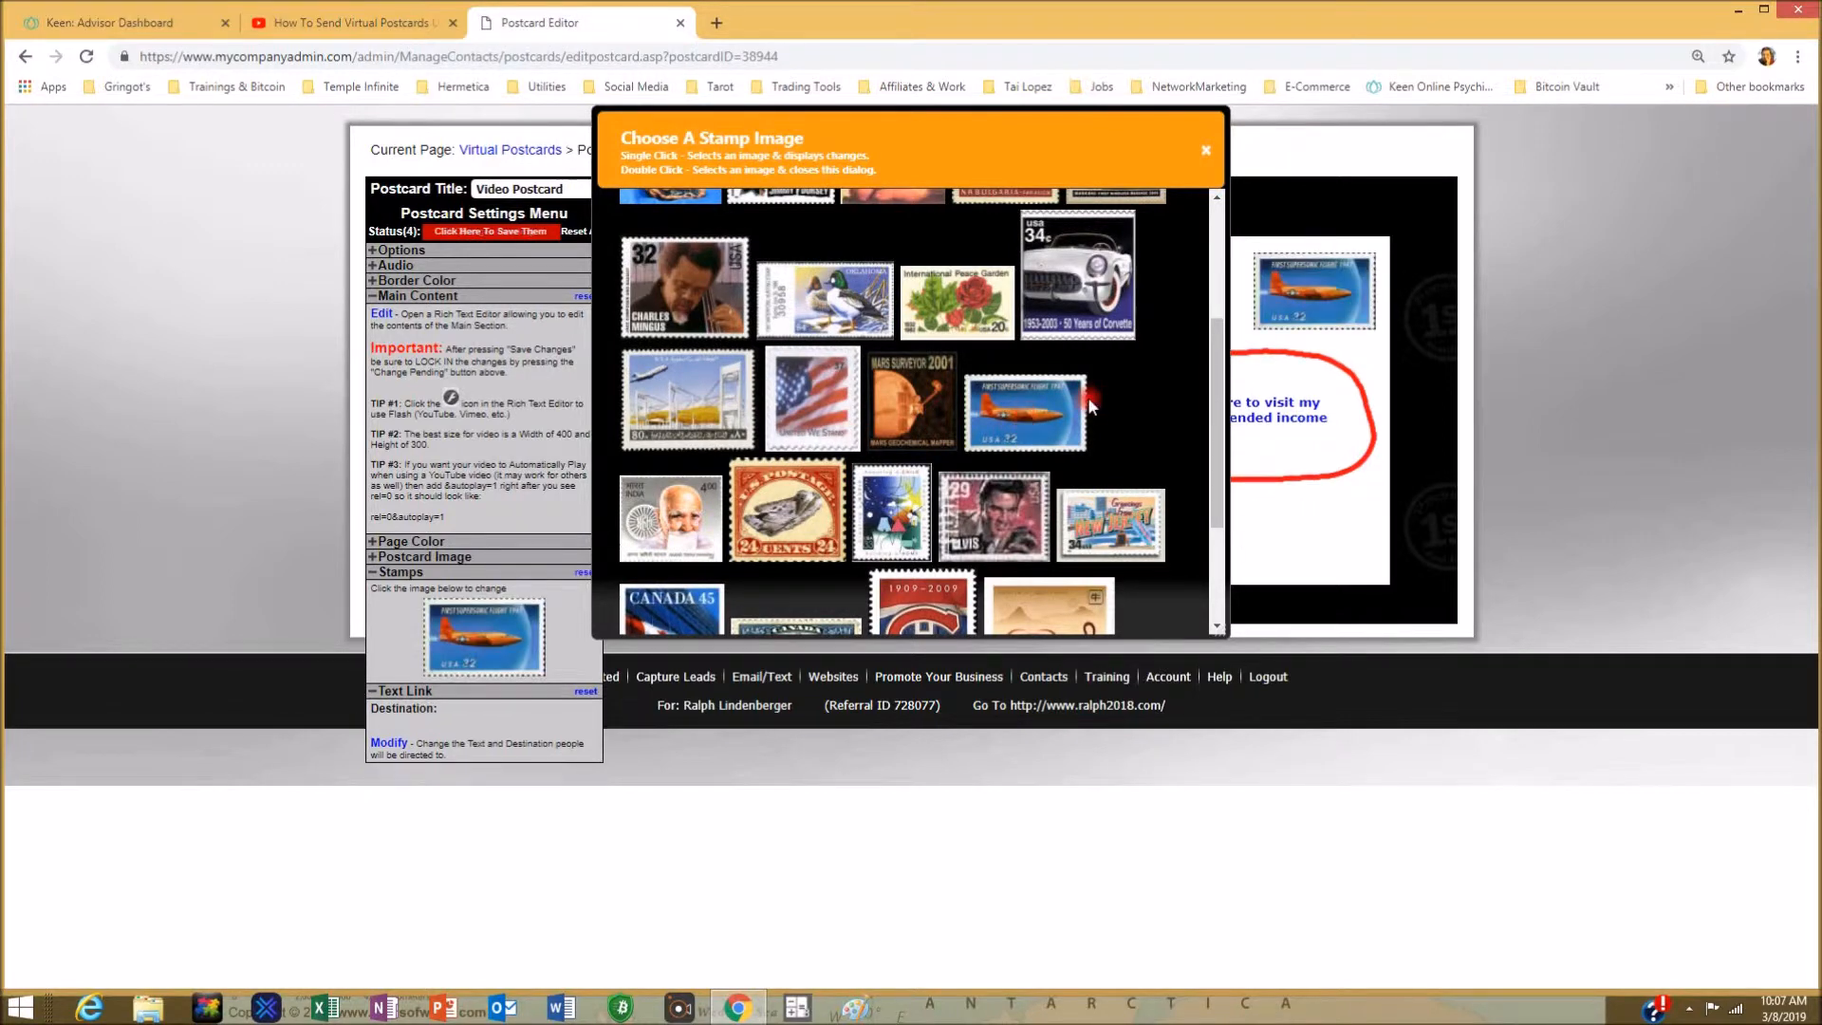
click(1205, 148)
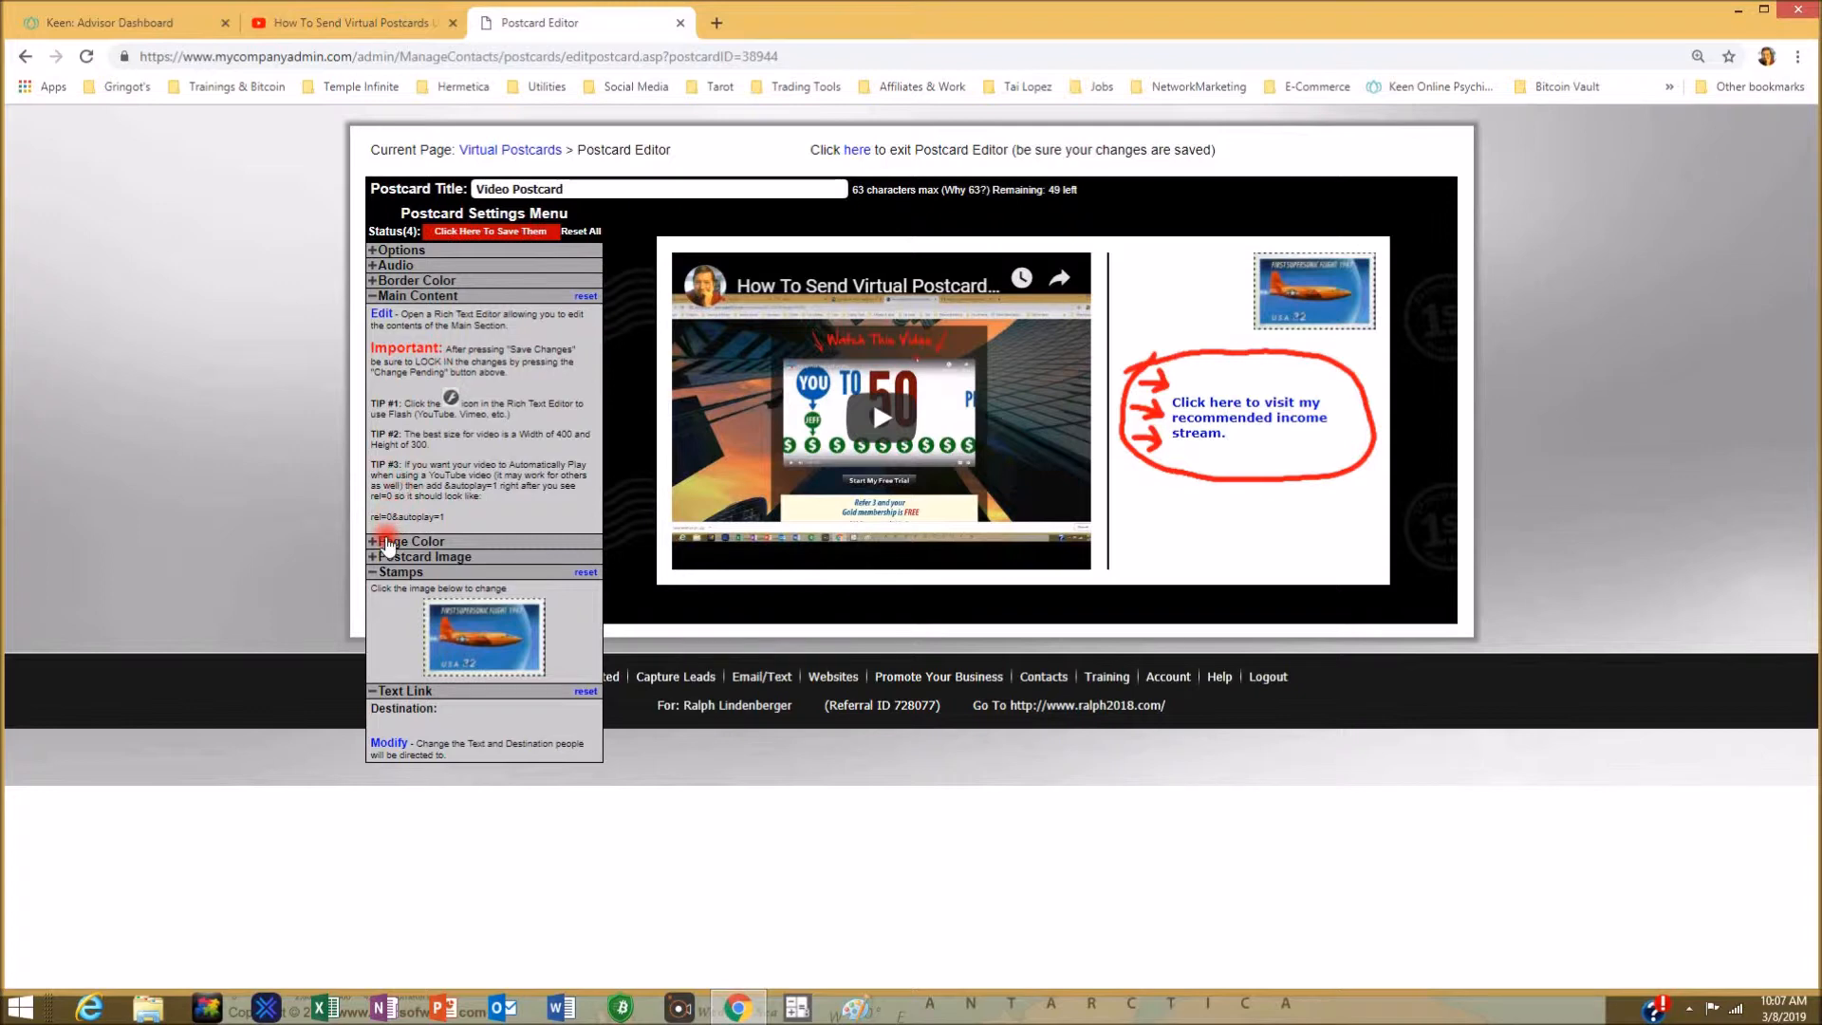
Set the postcard's page color to red #f90611 and save all pending postcard changes
click(388, 543)
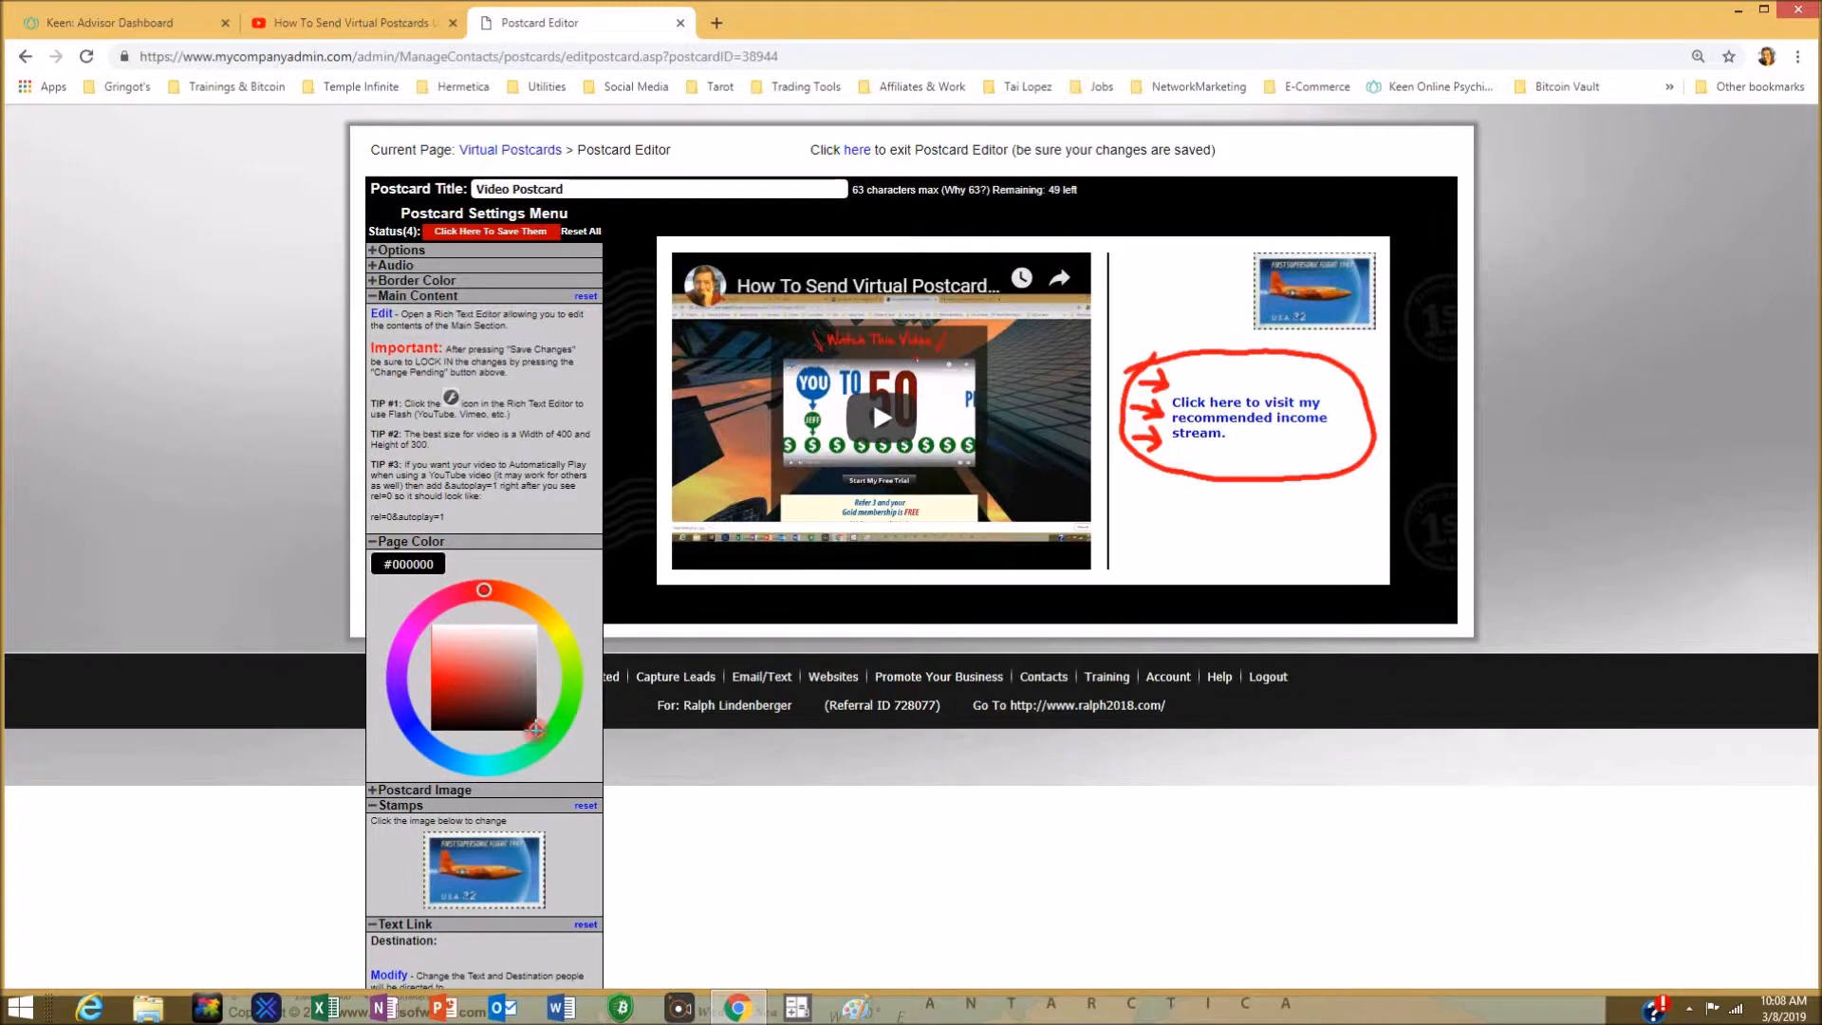
click(514, 760)
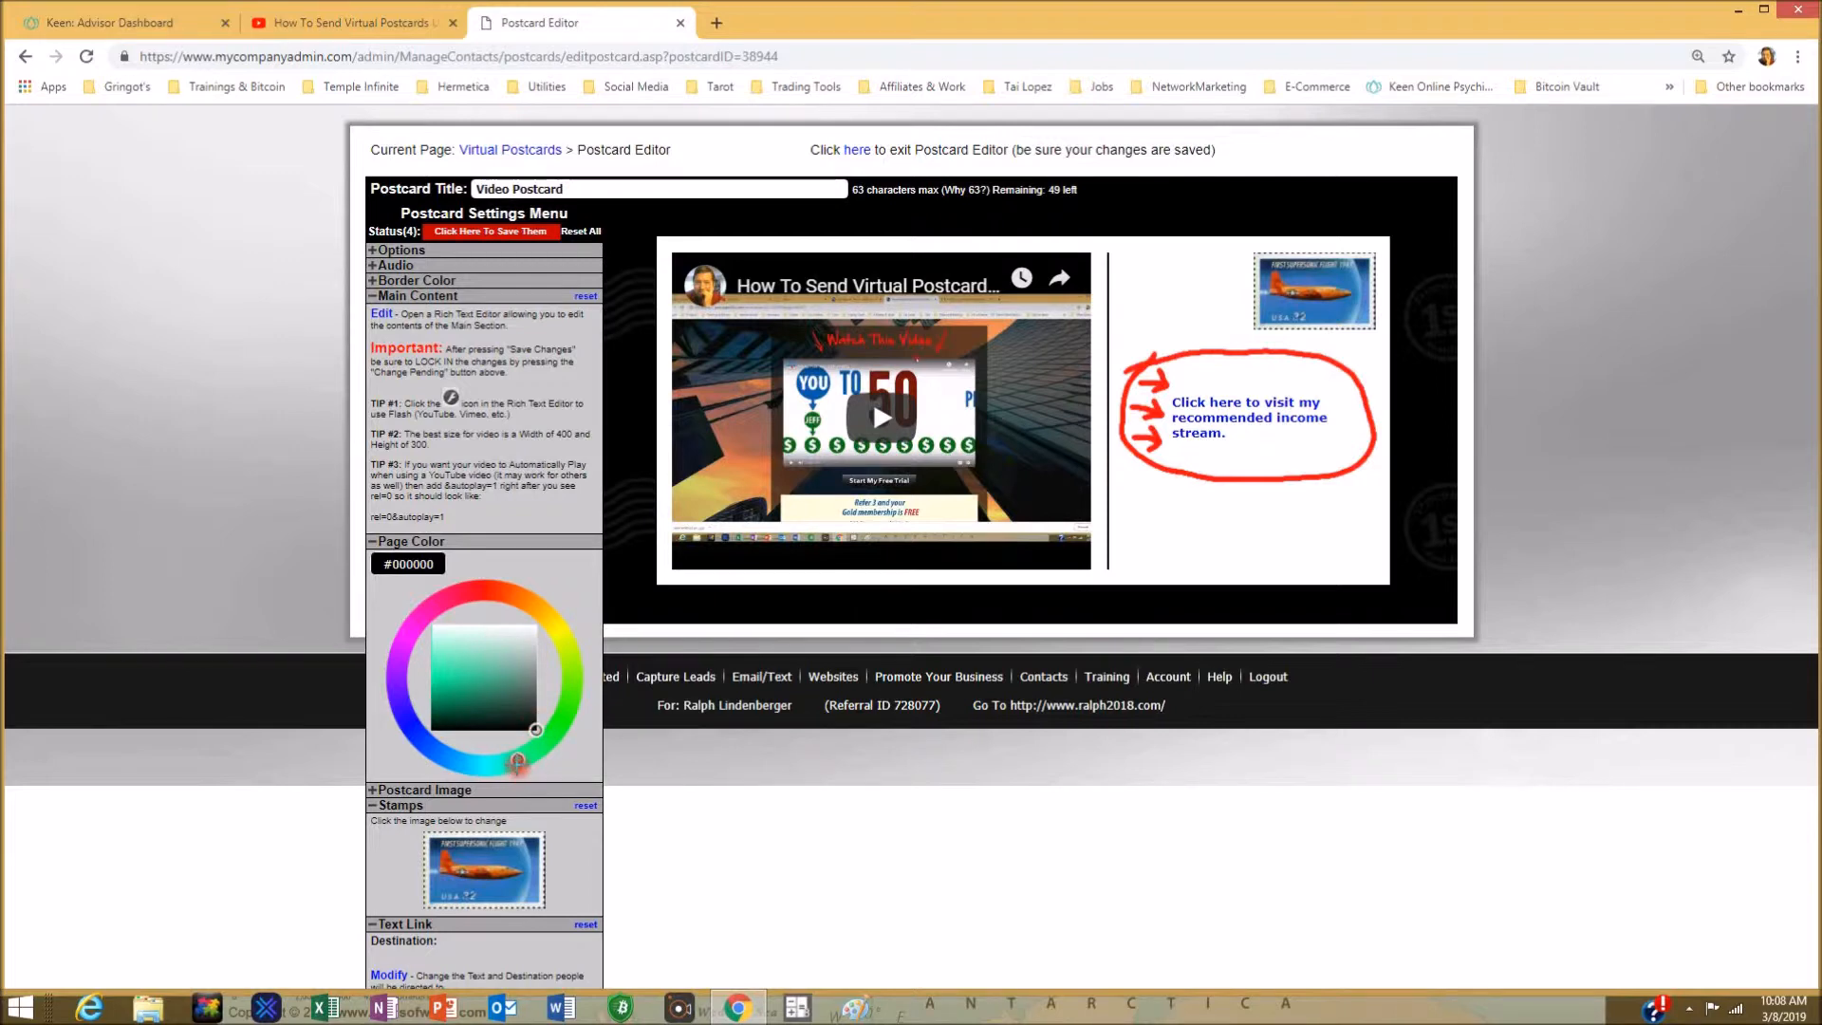
mouse_move(516, 760)
mouse_down()
mouse_move(600, 653)
mouse_move(580, 605)
mouse_move(482, 587)
mouse_up()
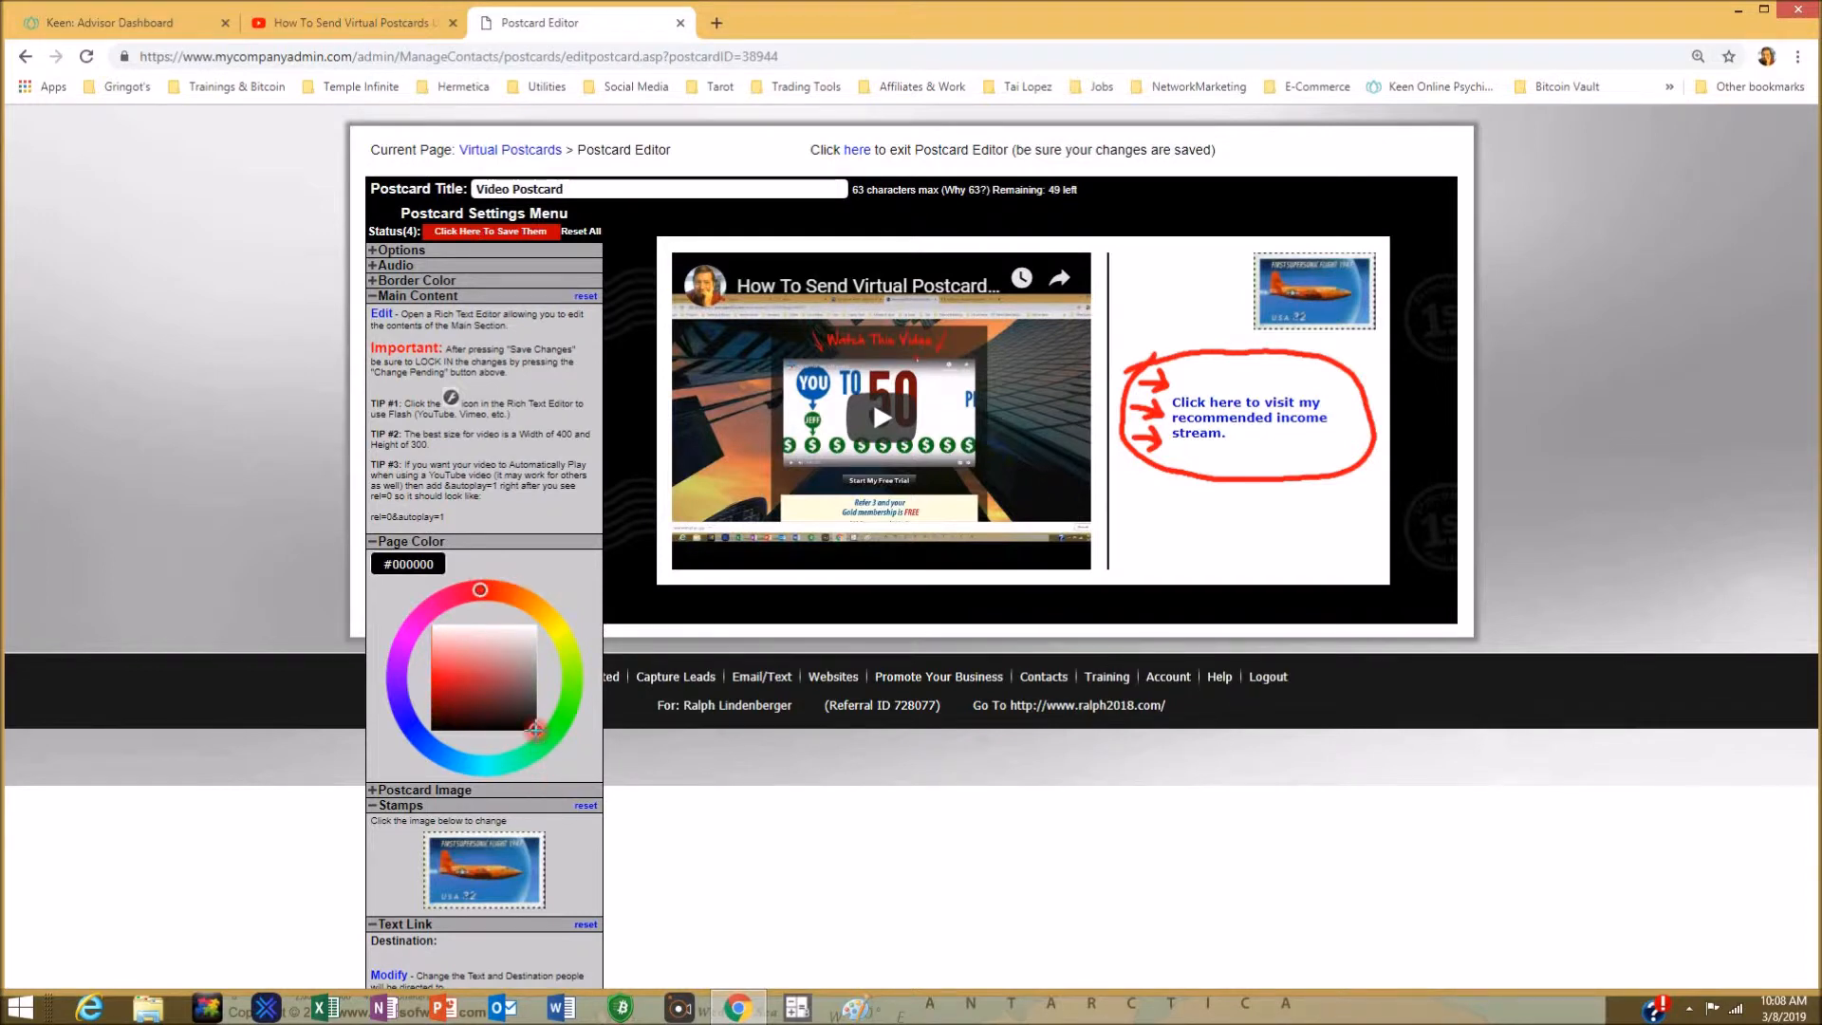
drag(535, 728, 438, 678)
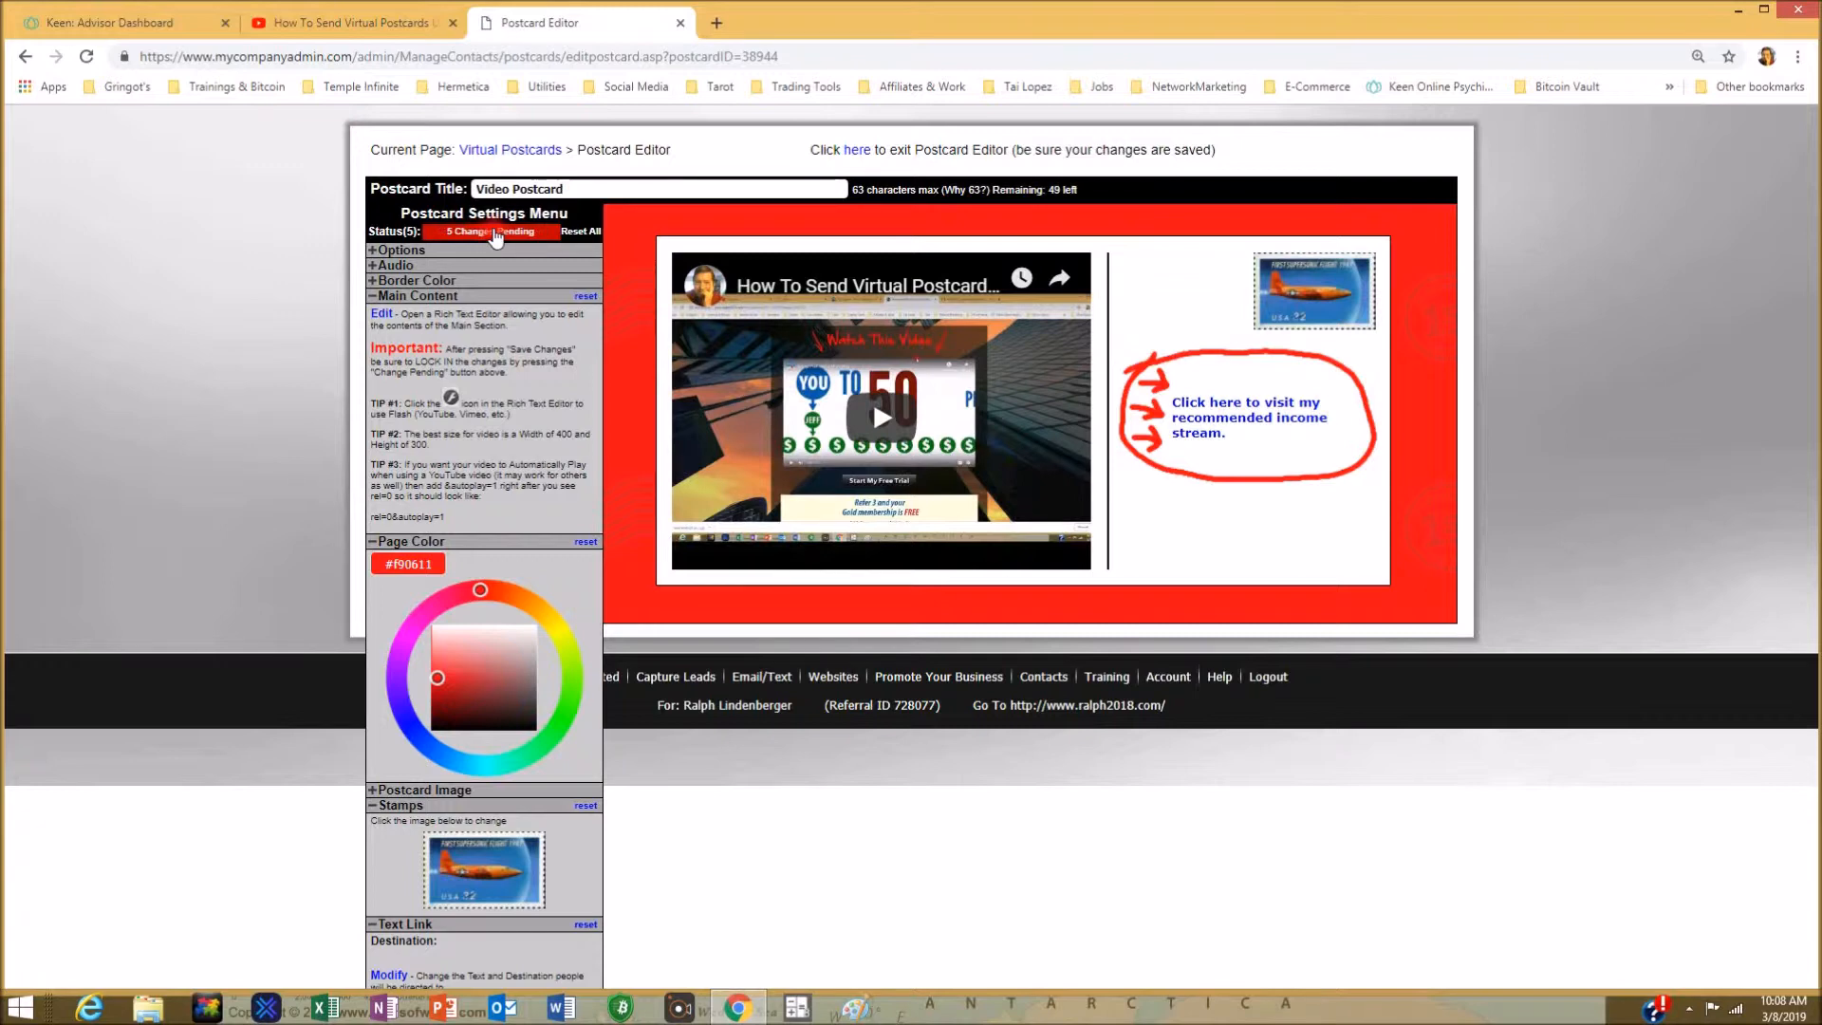
click(495, 233)
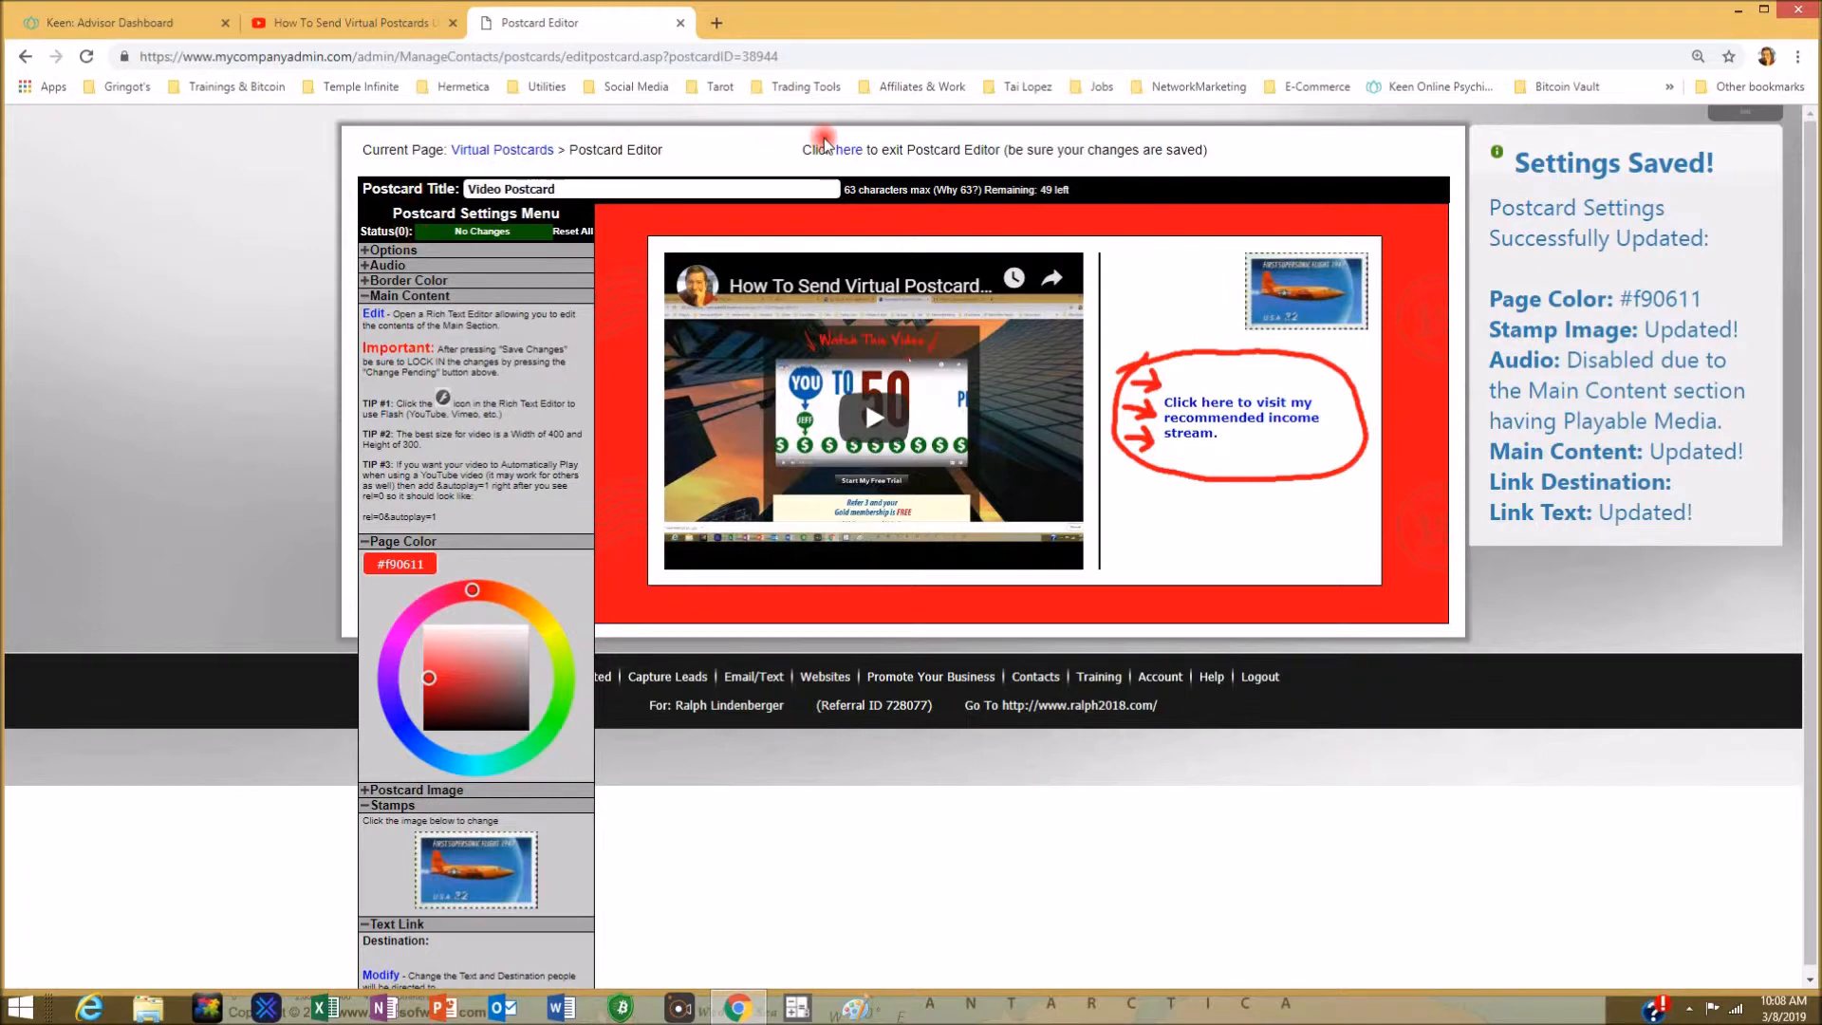
Exit the postcard editor, view the finished Video Postcard, and briefly play and pause its embedded video
click(849, 150)
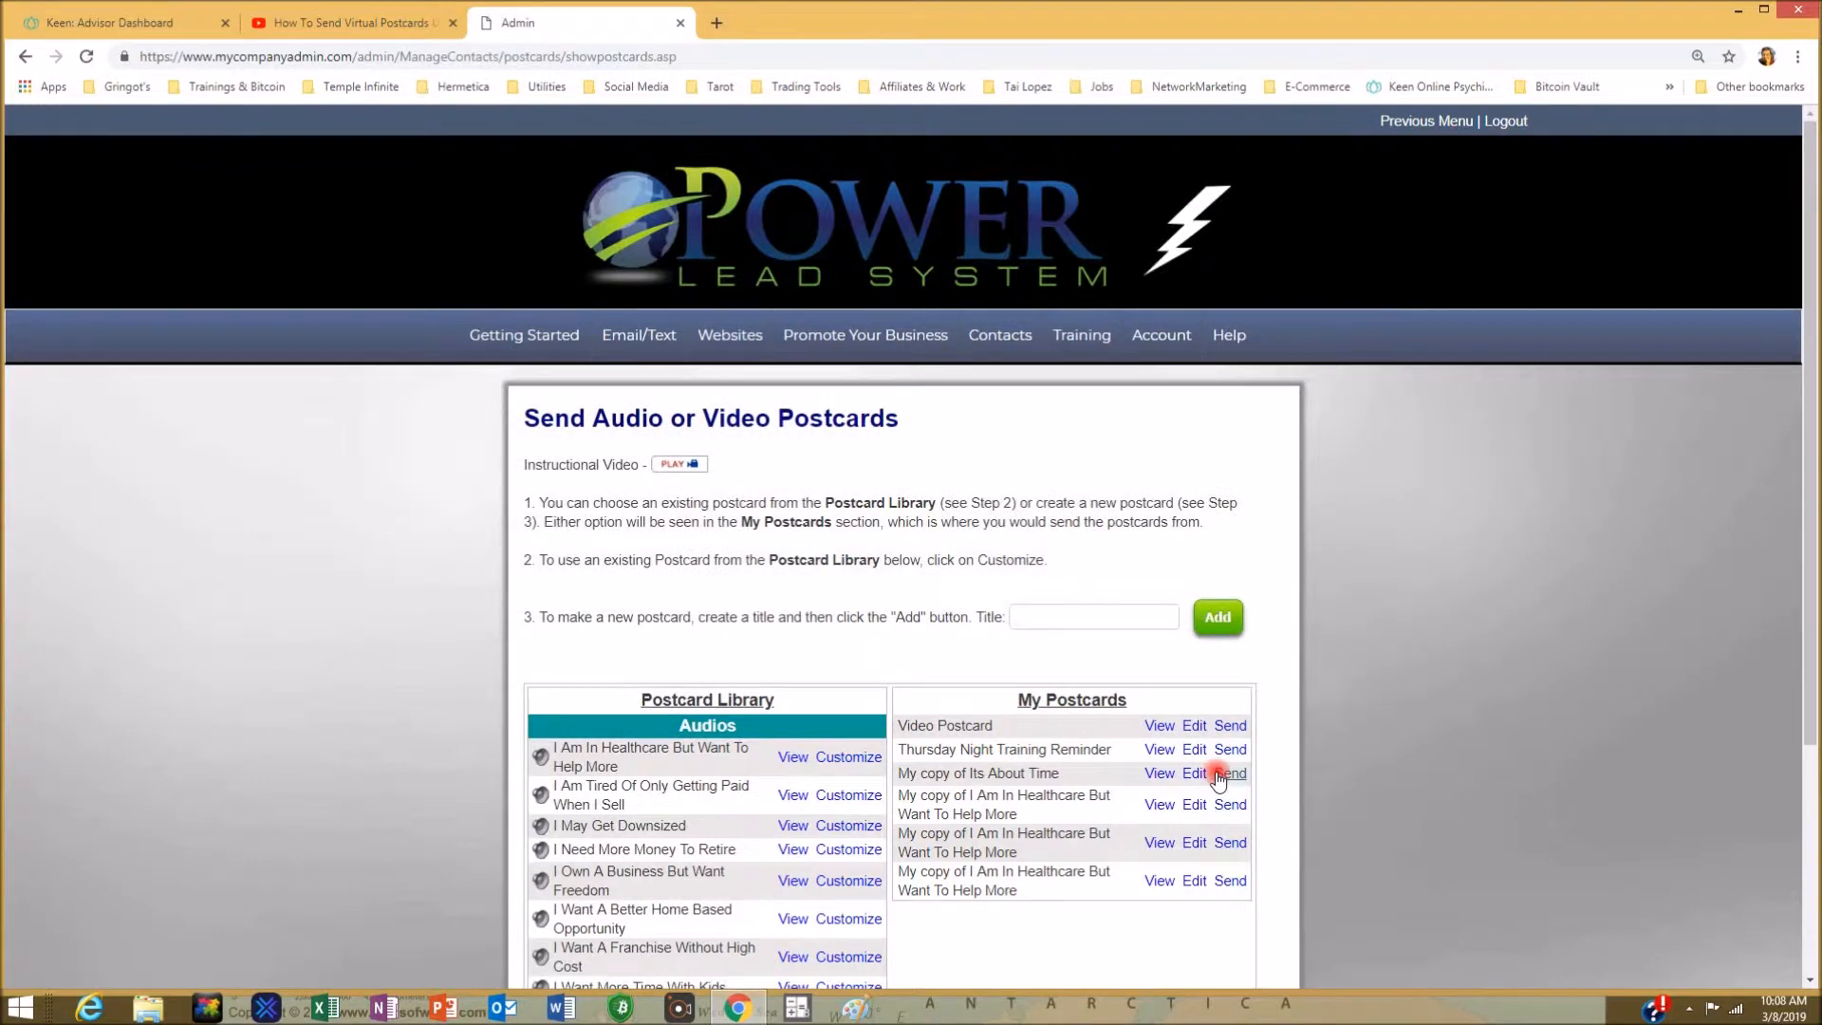
click(1164, 726)
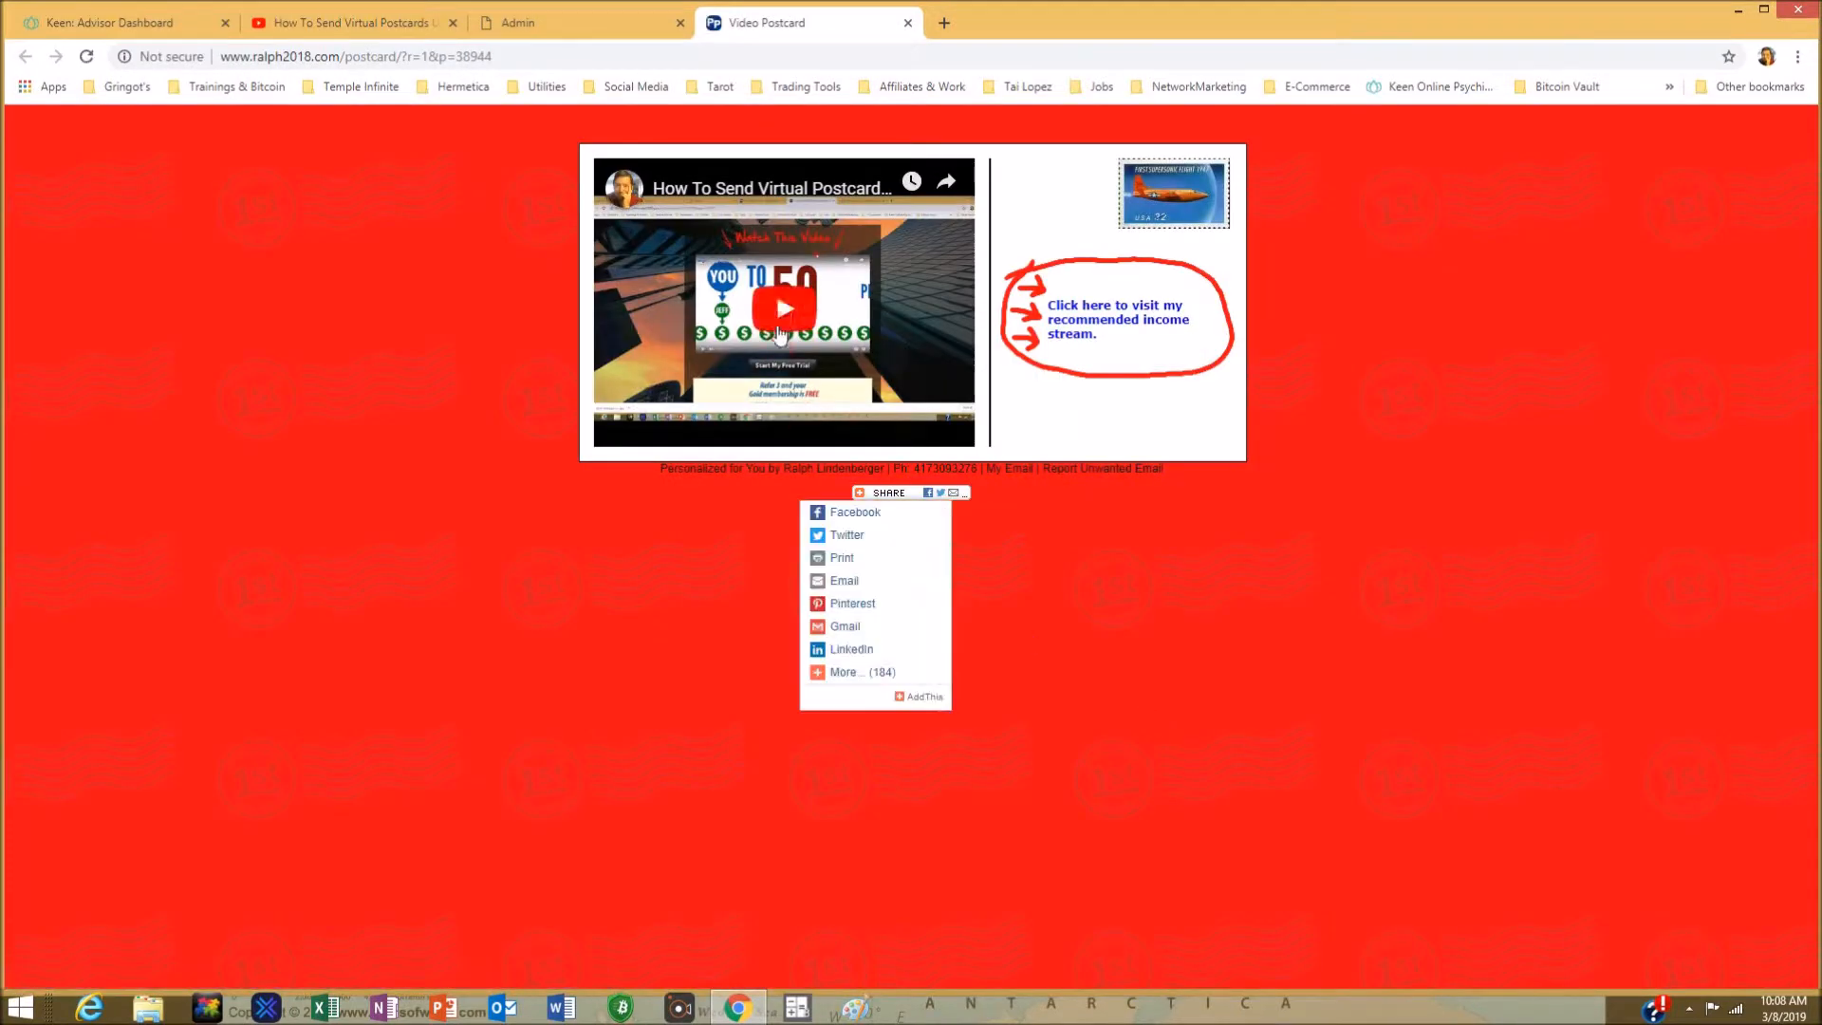
click(783, 311)
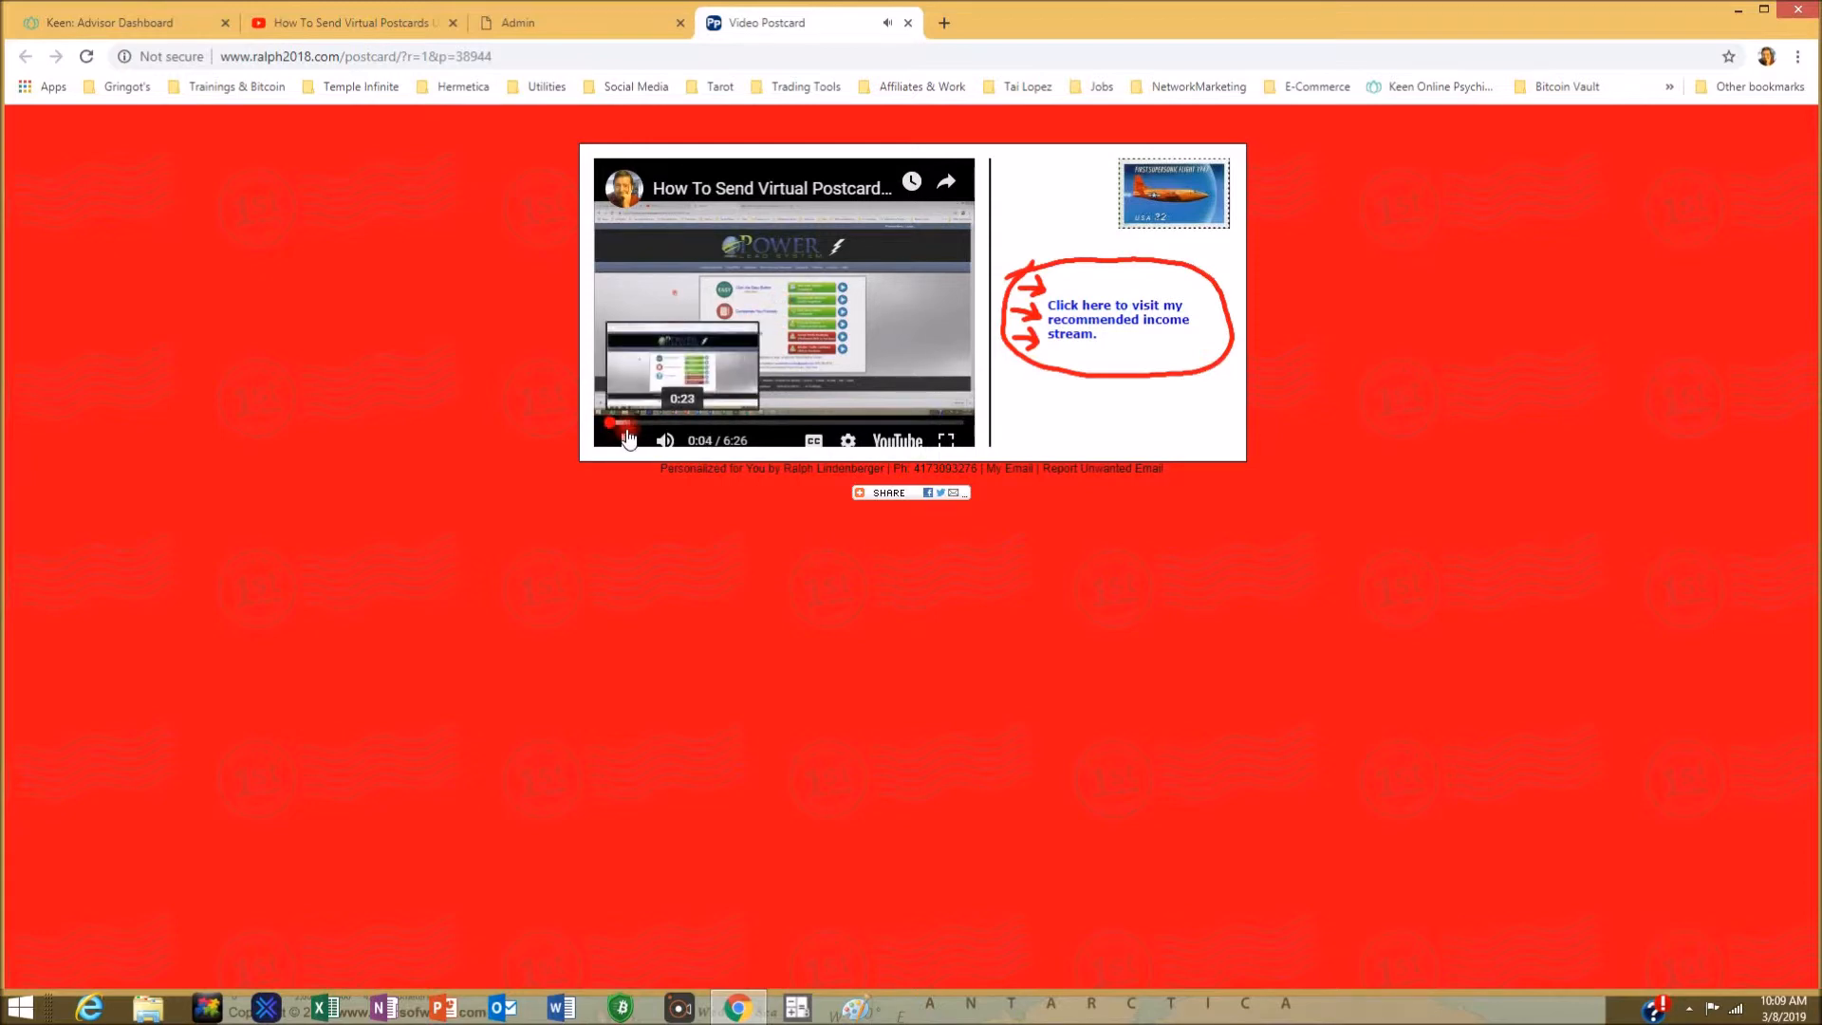
click(771, 311)
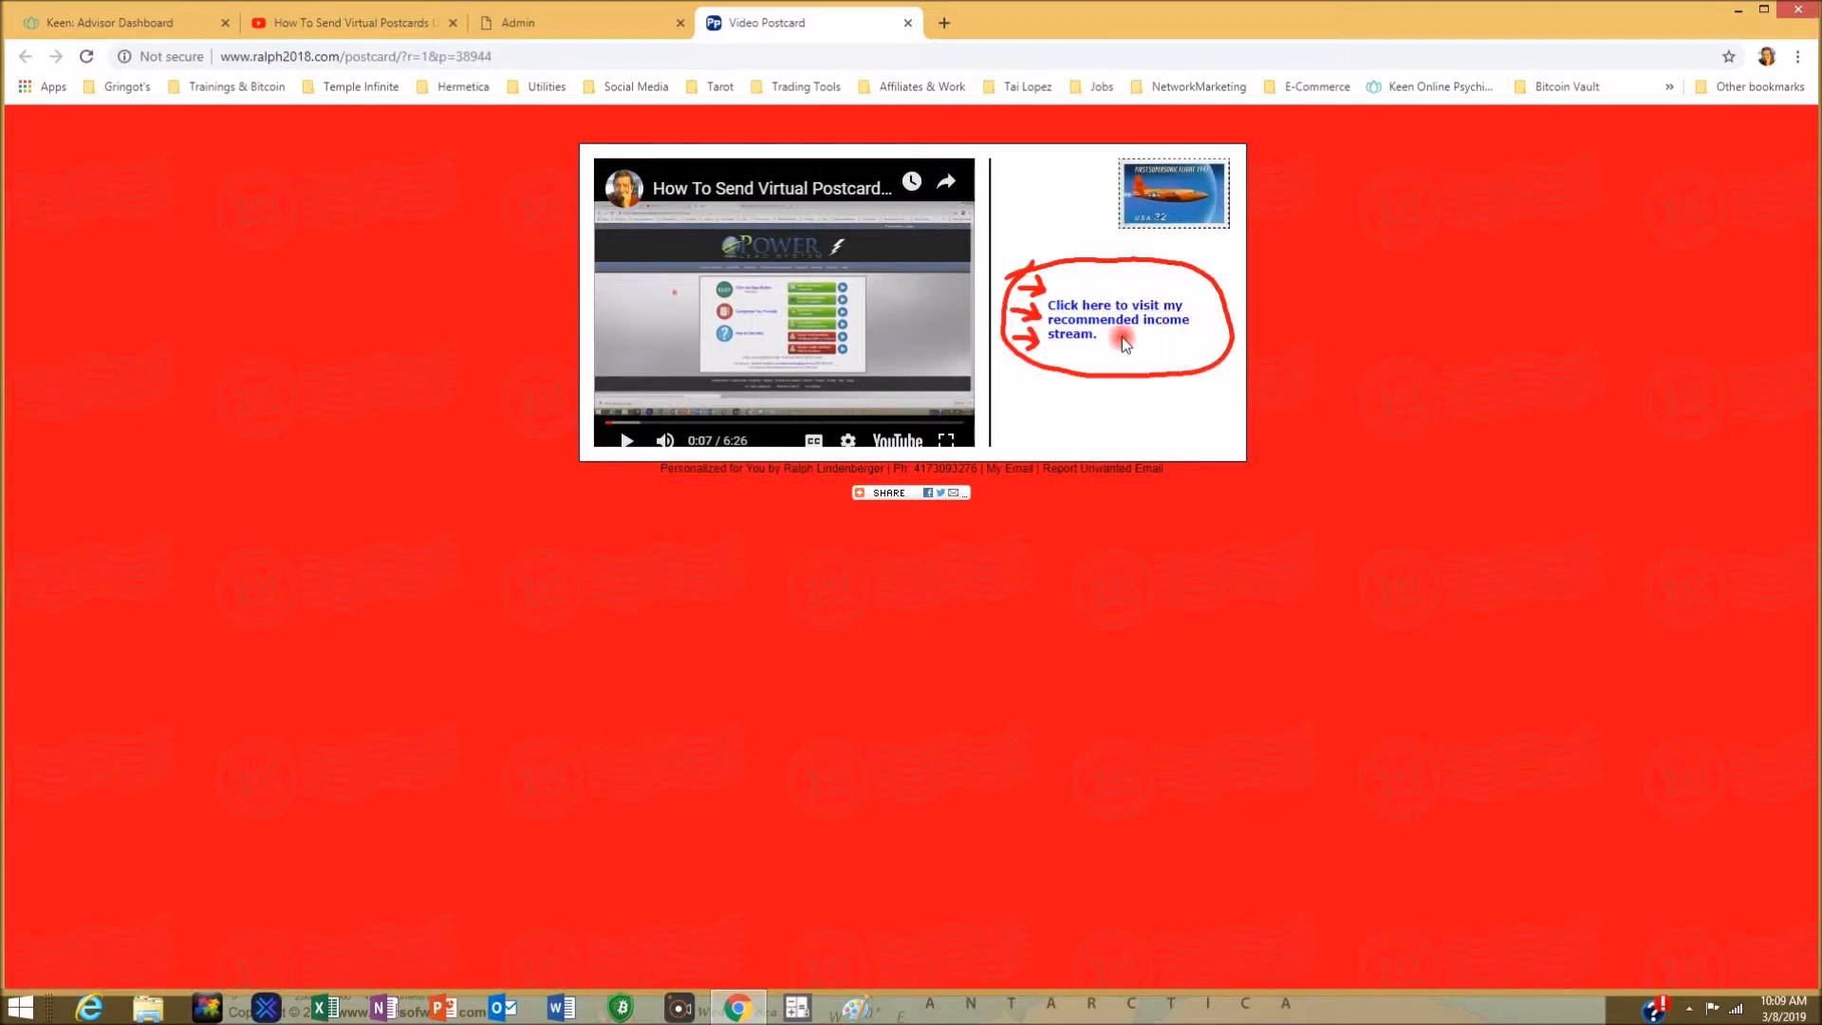
Test the postcard's text link, look through the linked pay plan sales page and close it
click(1123, 309)
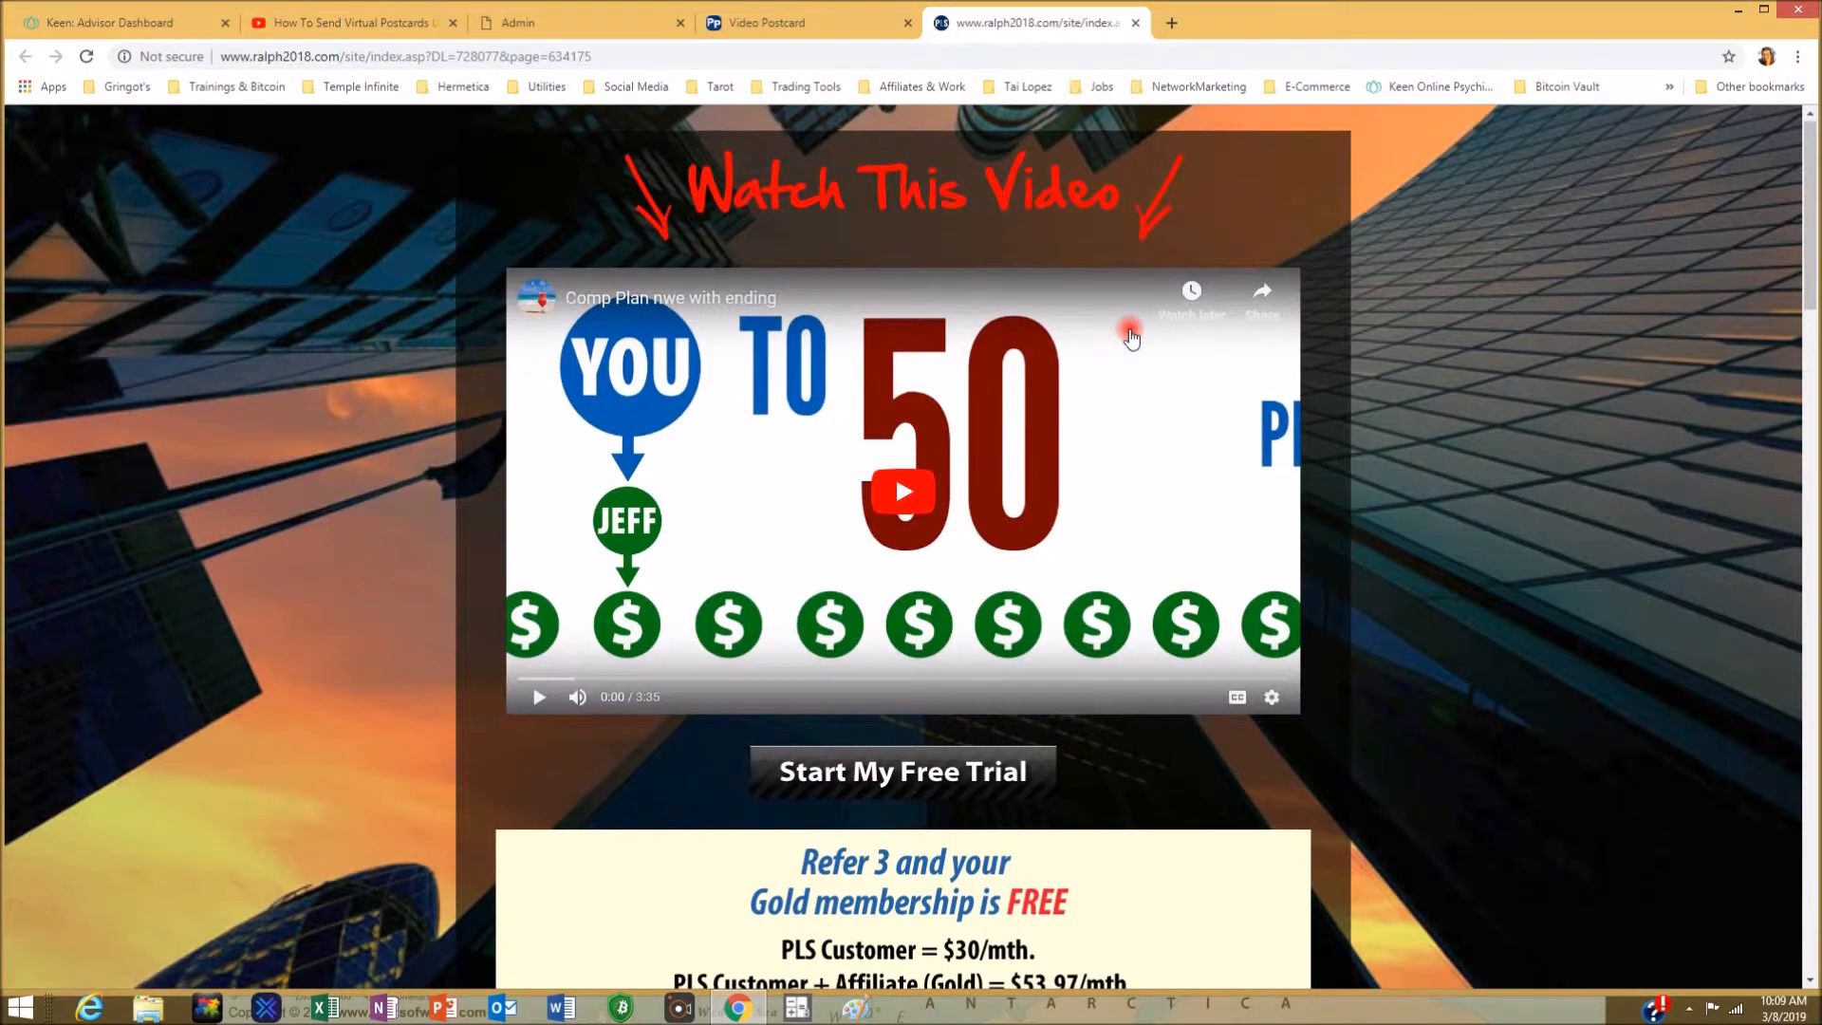
scroll(1127, 332, down, 4)
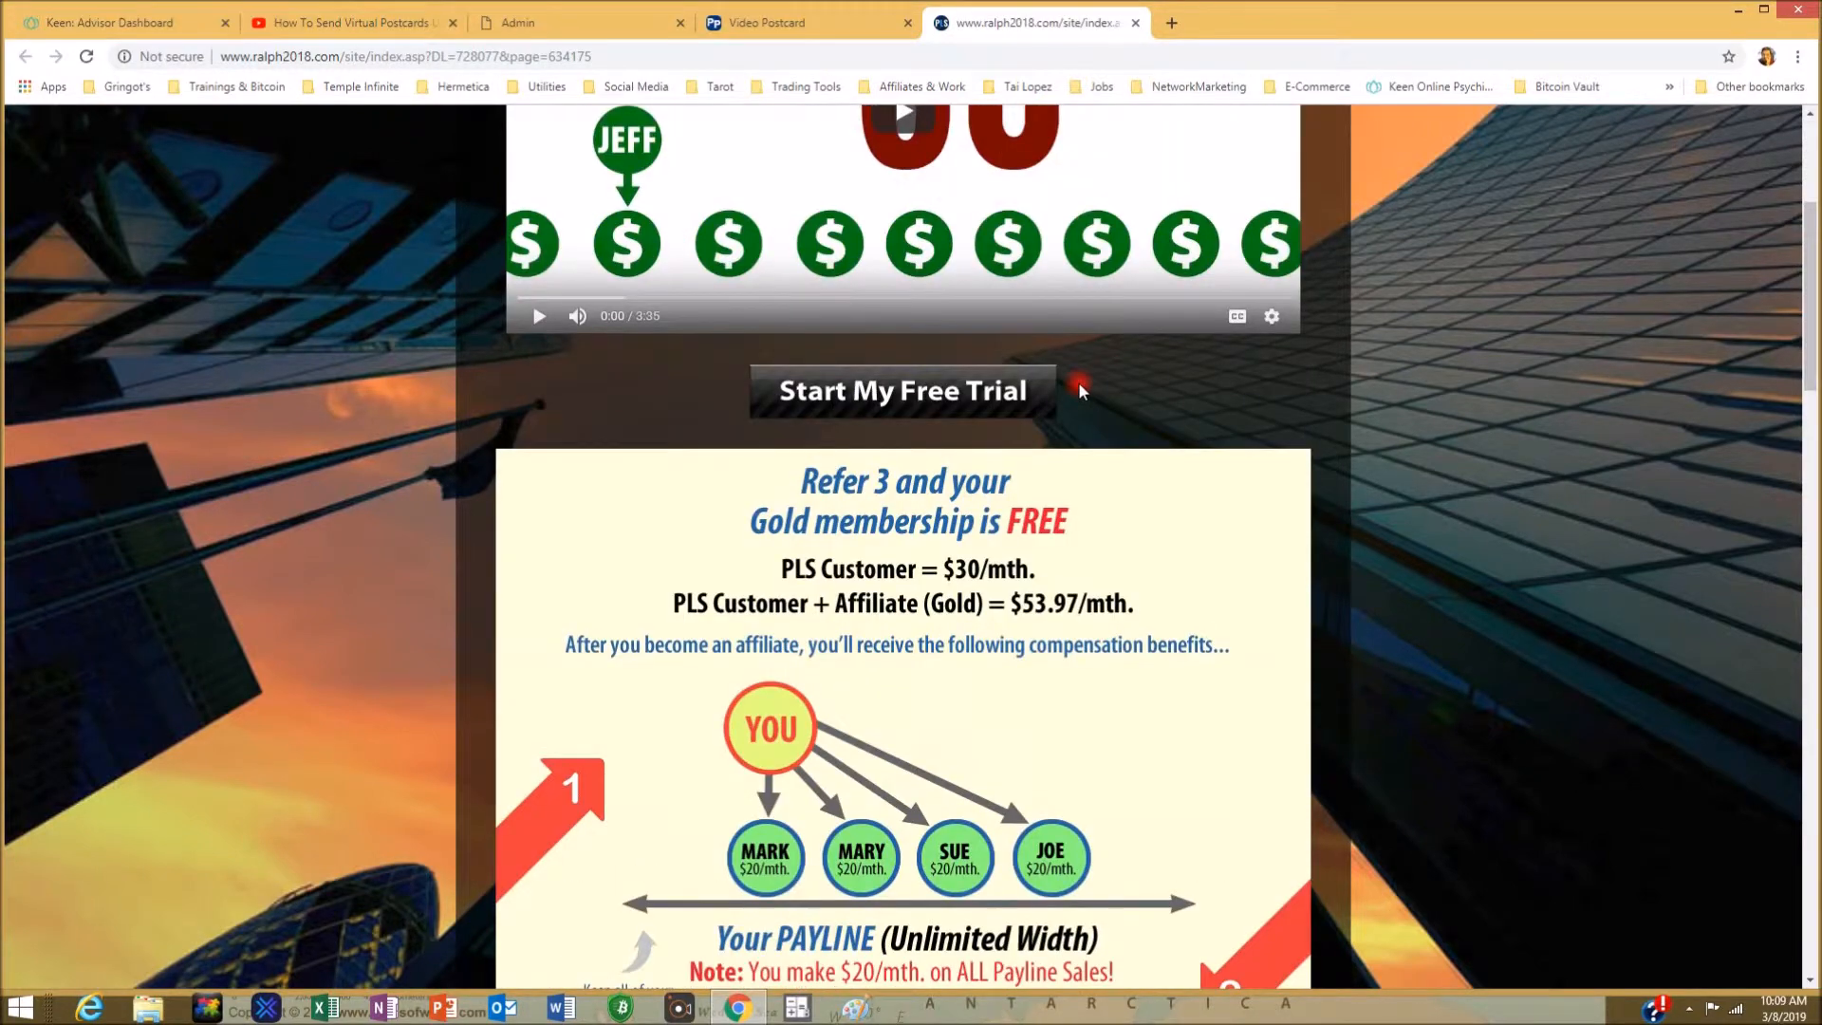
scroll(1079, 383, down, 4)
scroll(1079, 387, down, 5)
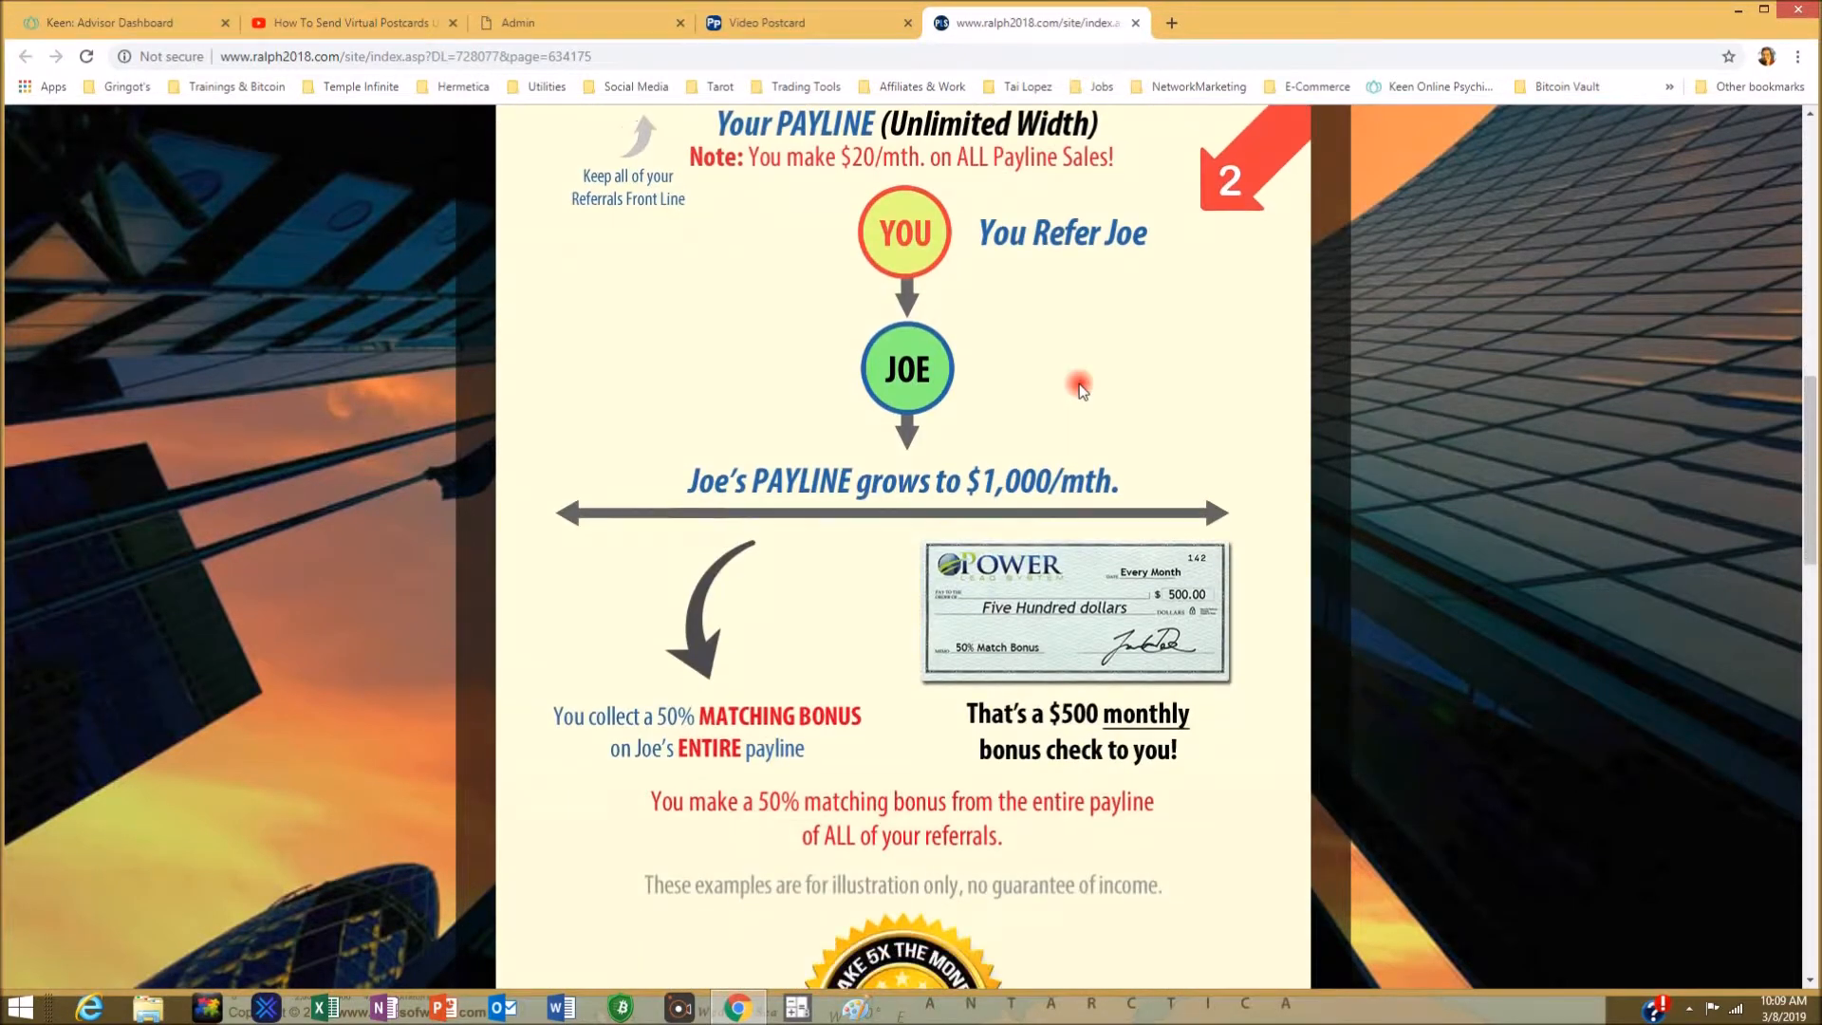
scroll(1160, 318, down, 4)
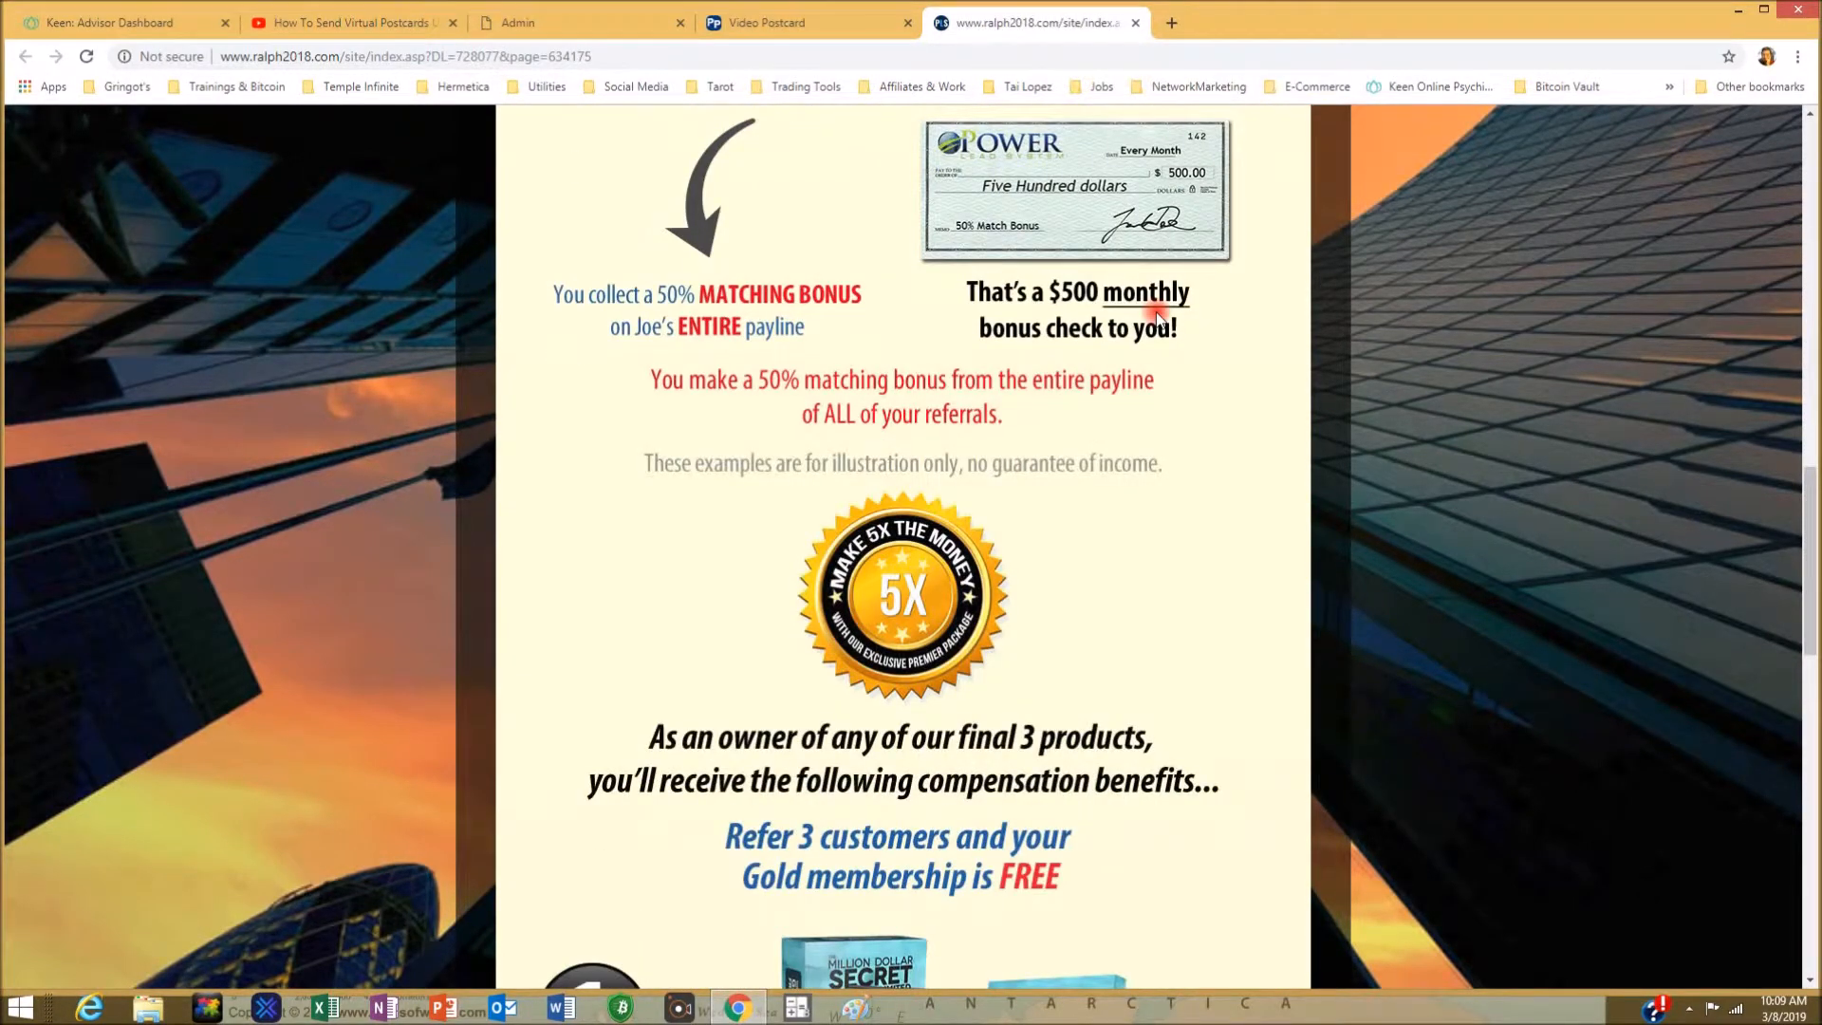
click(1132, 25)
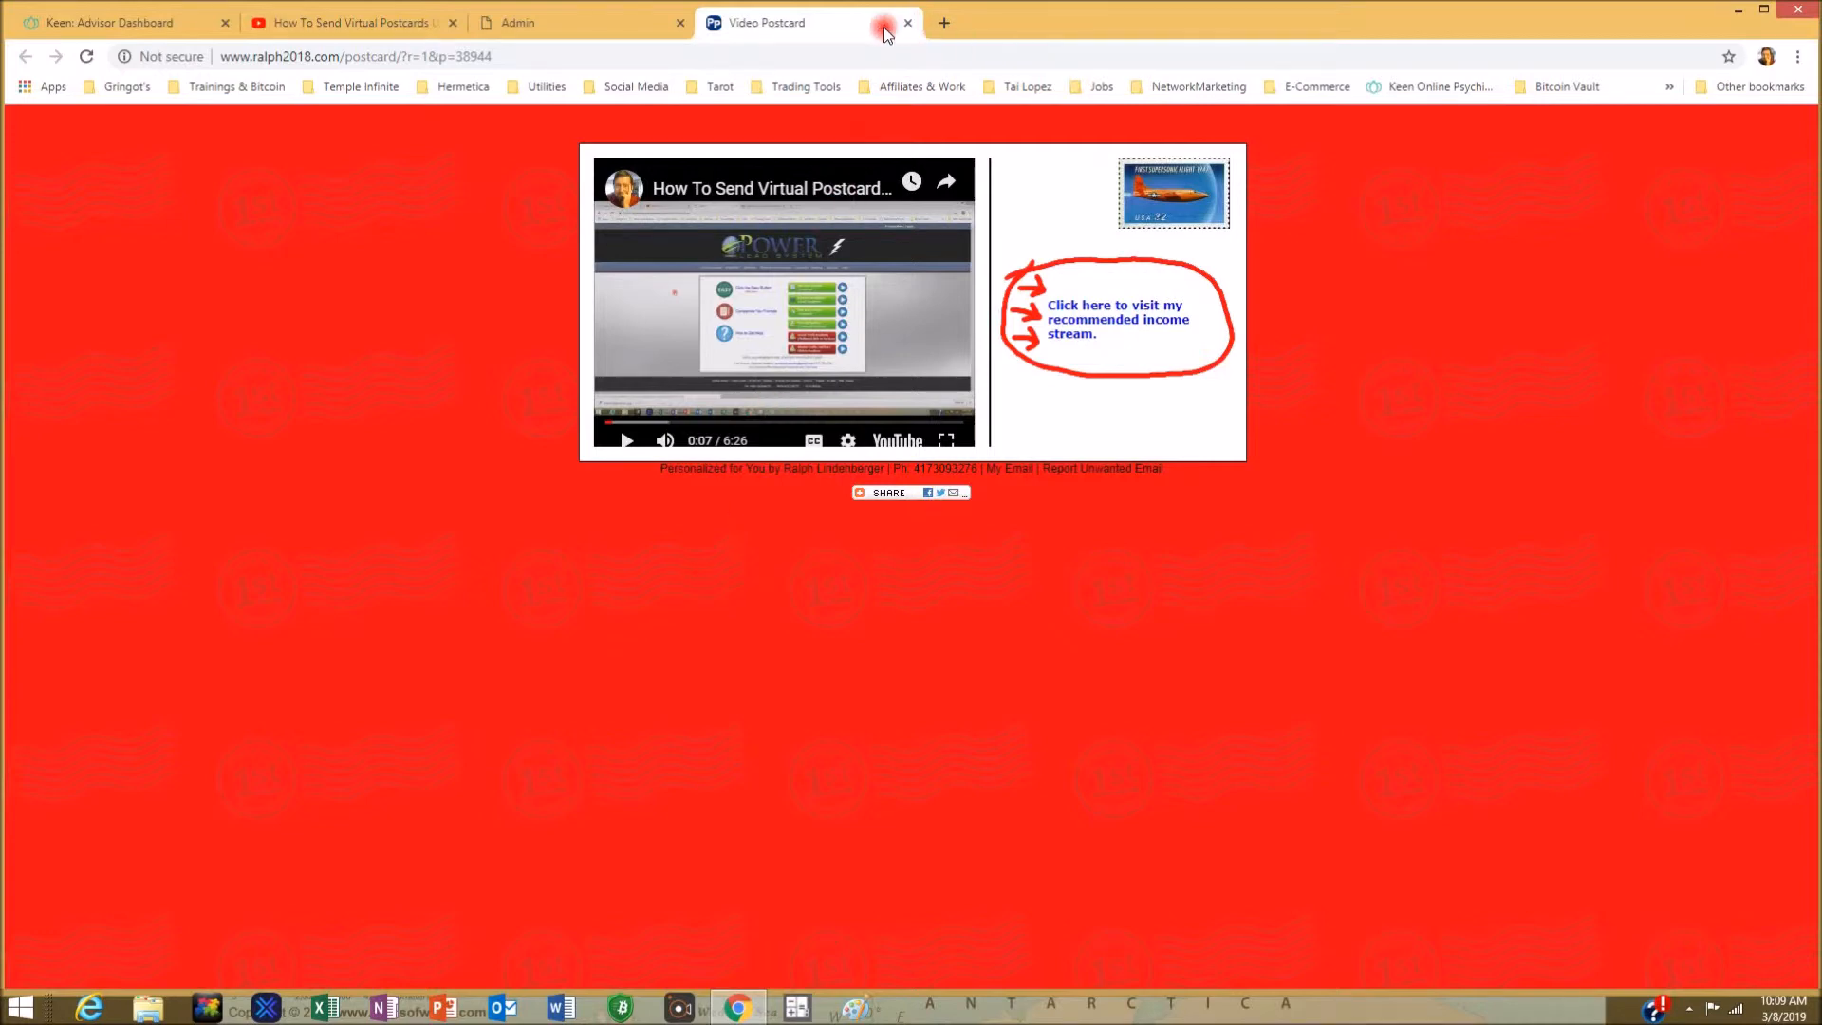
Open the Video Postcard's sending form from the My Postcards list and select the main www domain for its autoresponder campaign
click(562, 23)
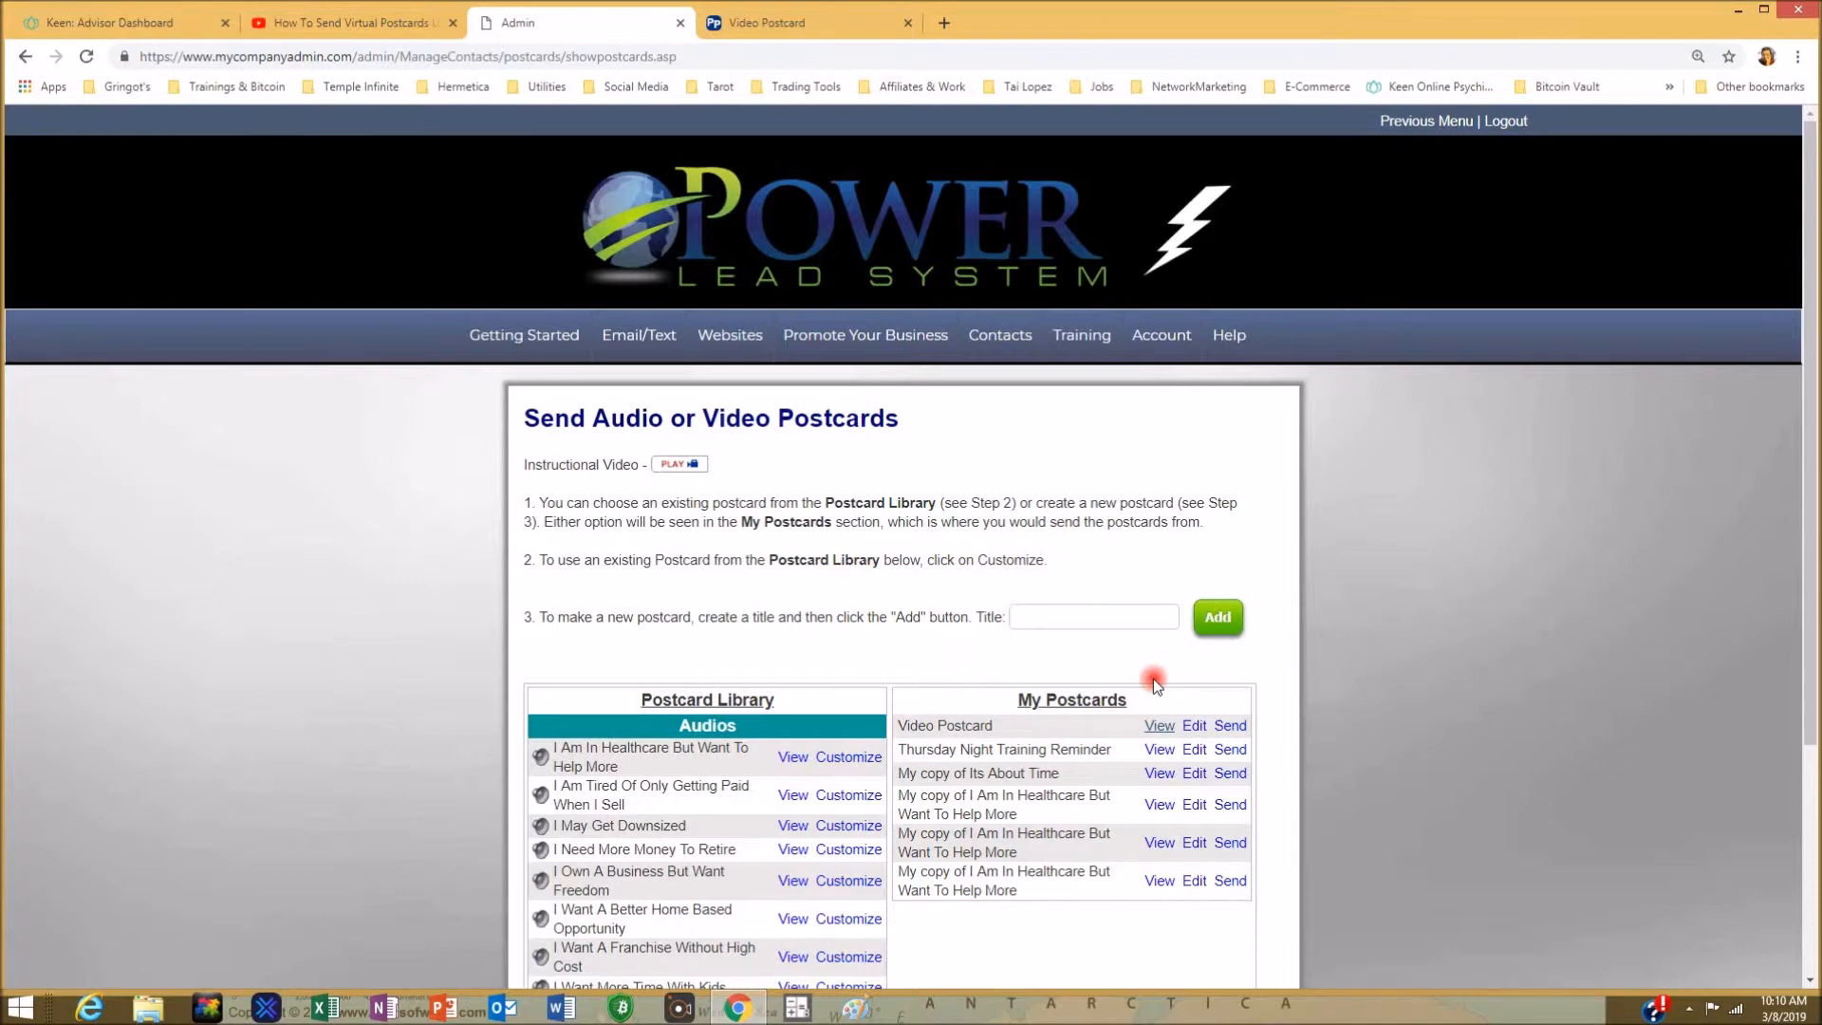
click(1232, 726)
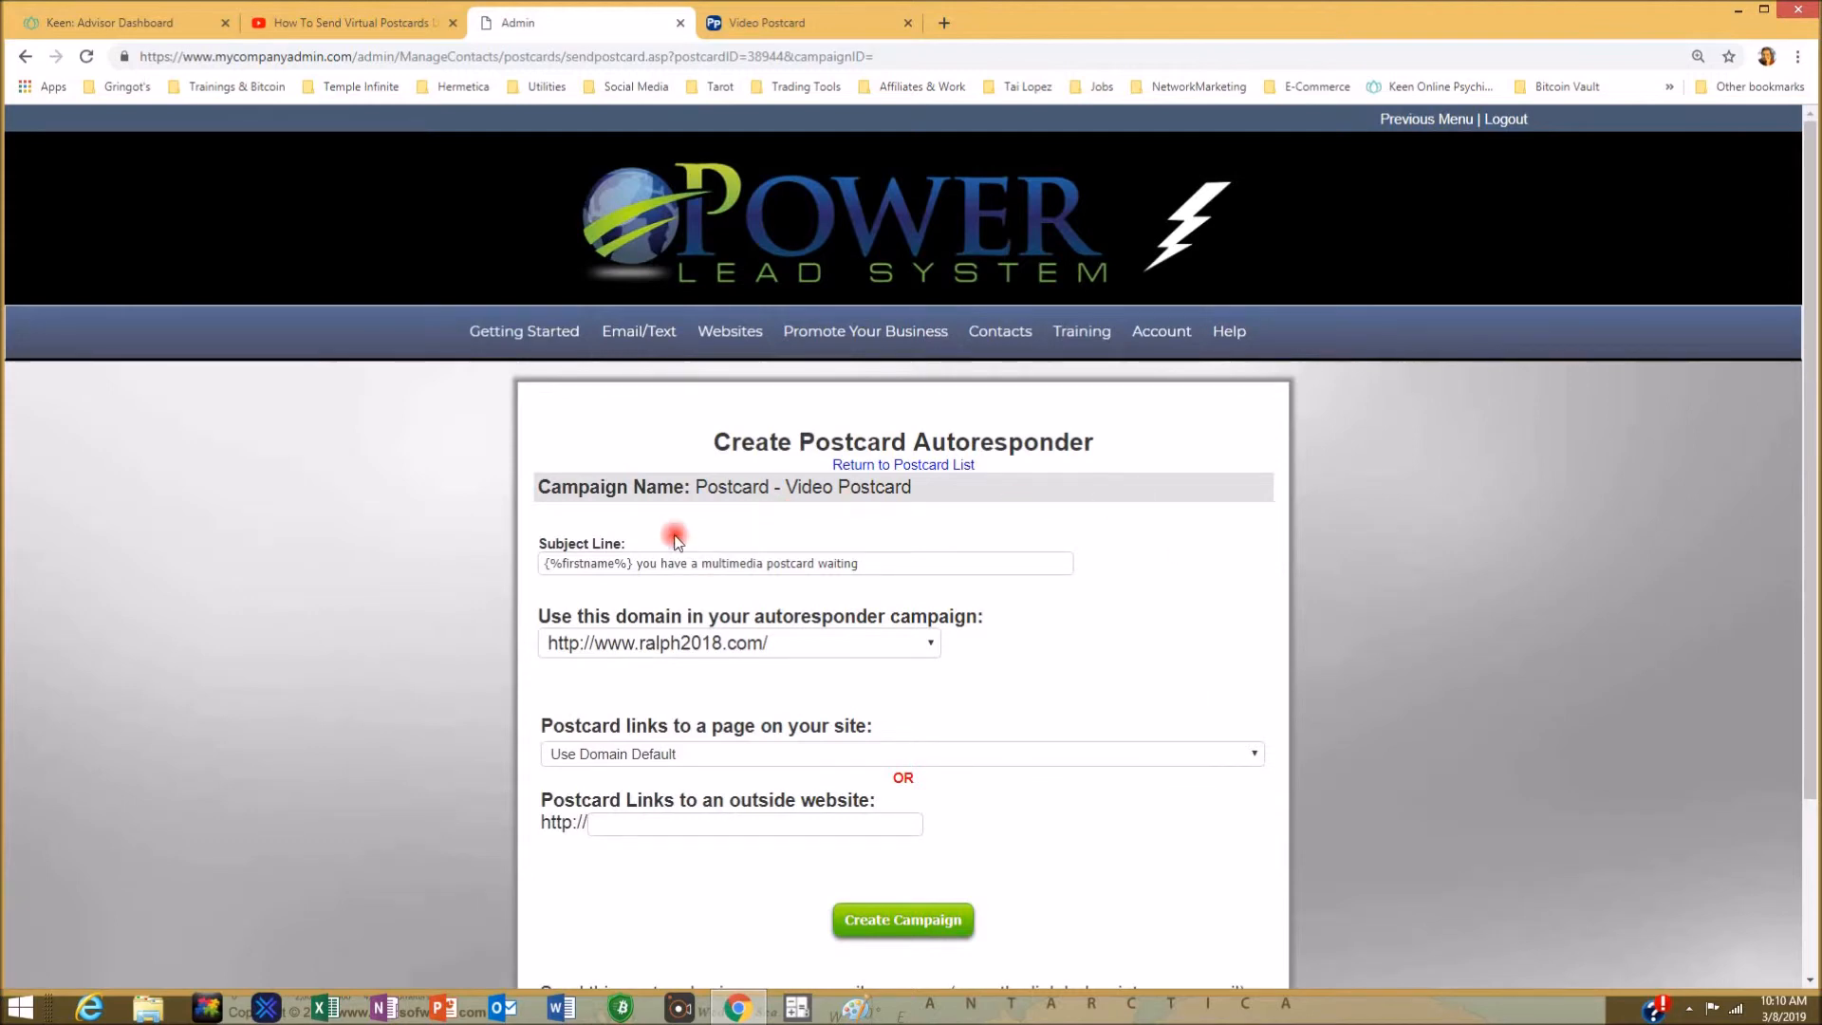
click(621, 562)
scroll(1025, 629, down, 2)
scroll(1025, 627, down, 1)
scroll(1023, 607, up, 1)
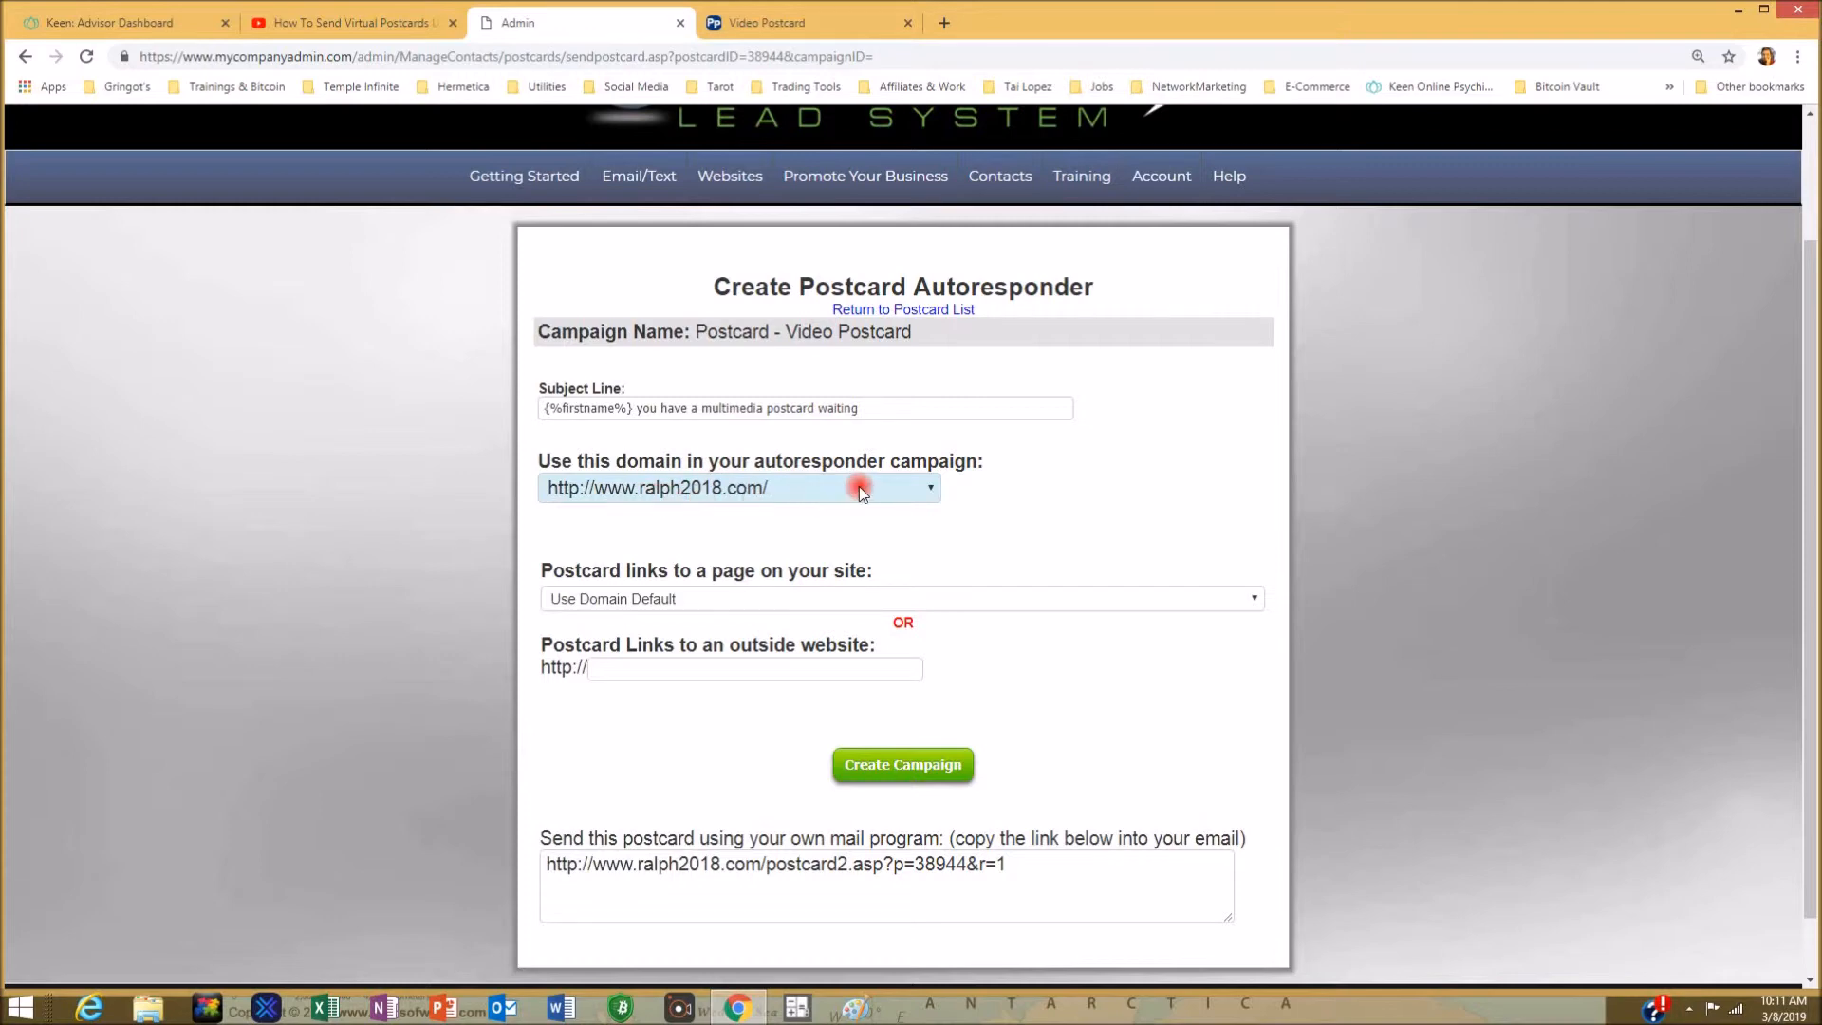
click(925, 489)
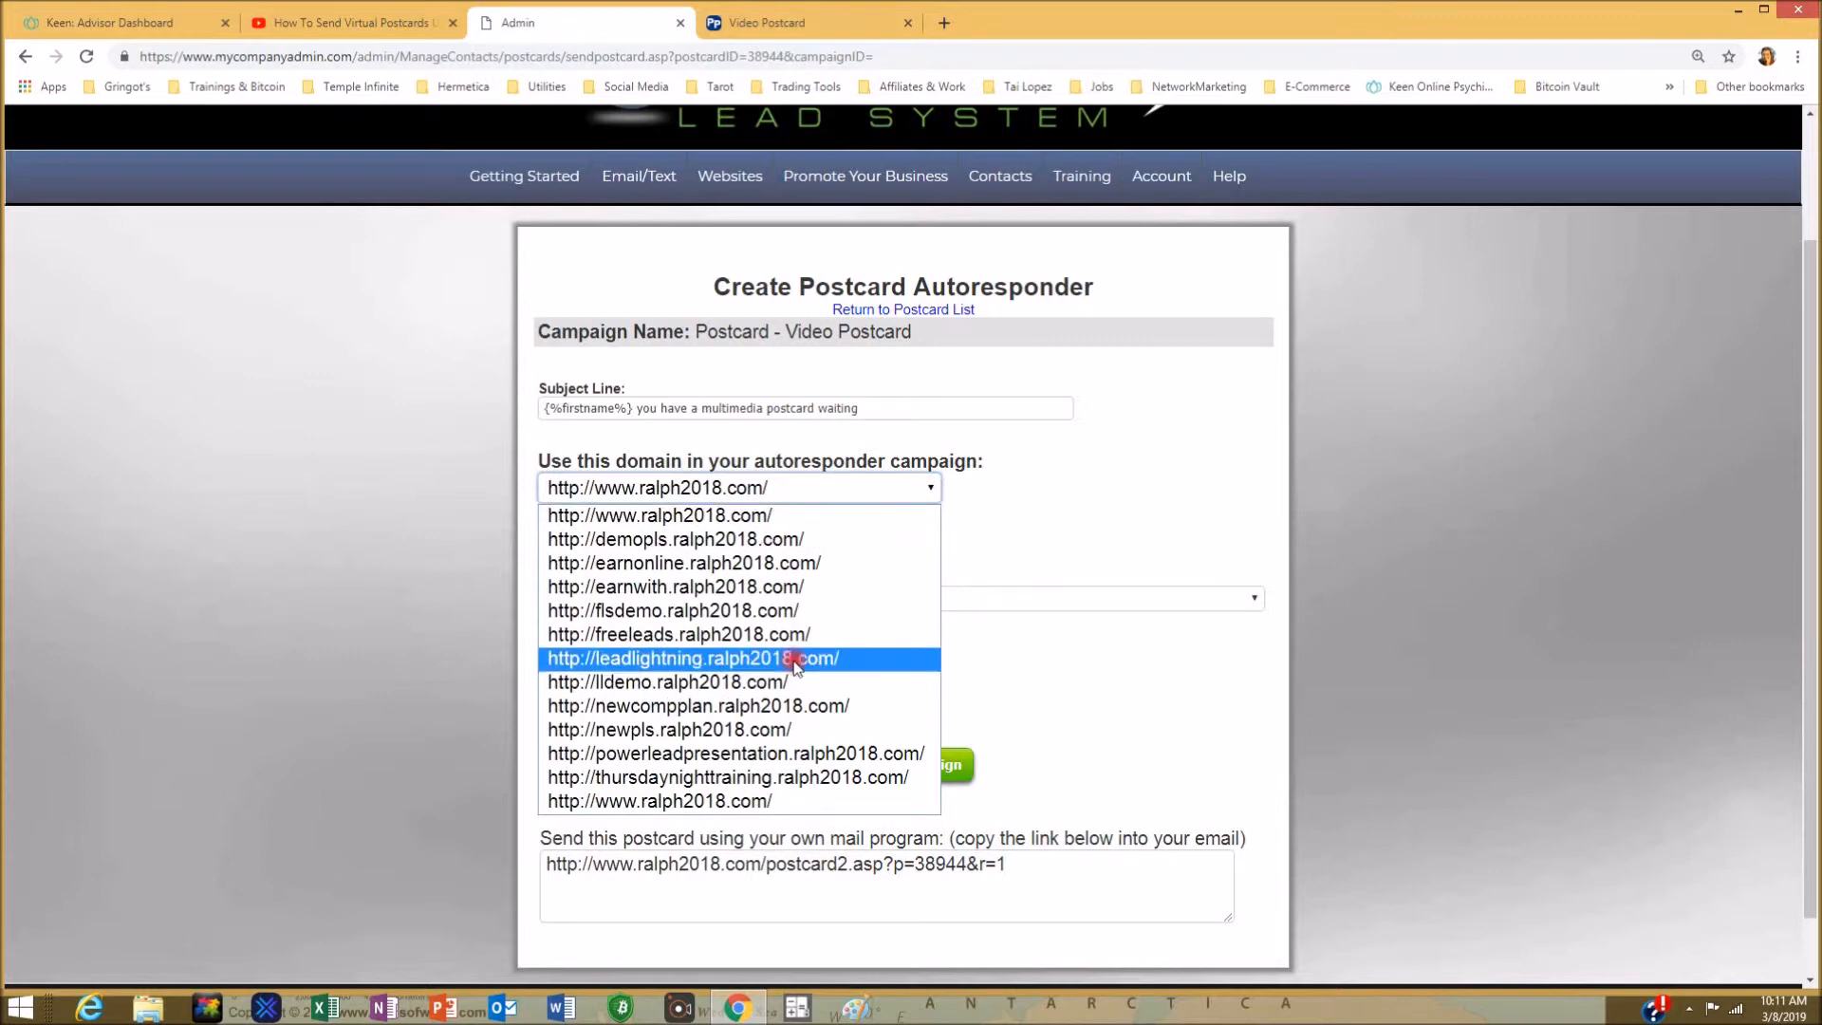
click(770, 518)
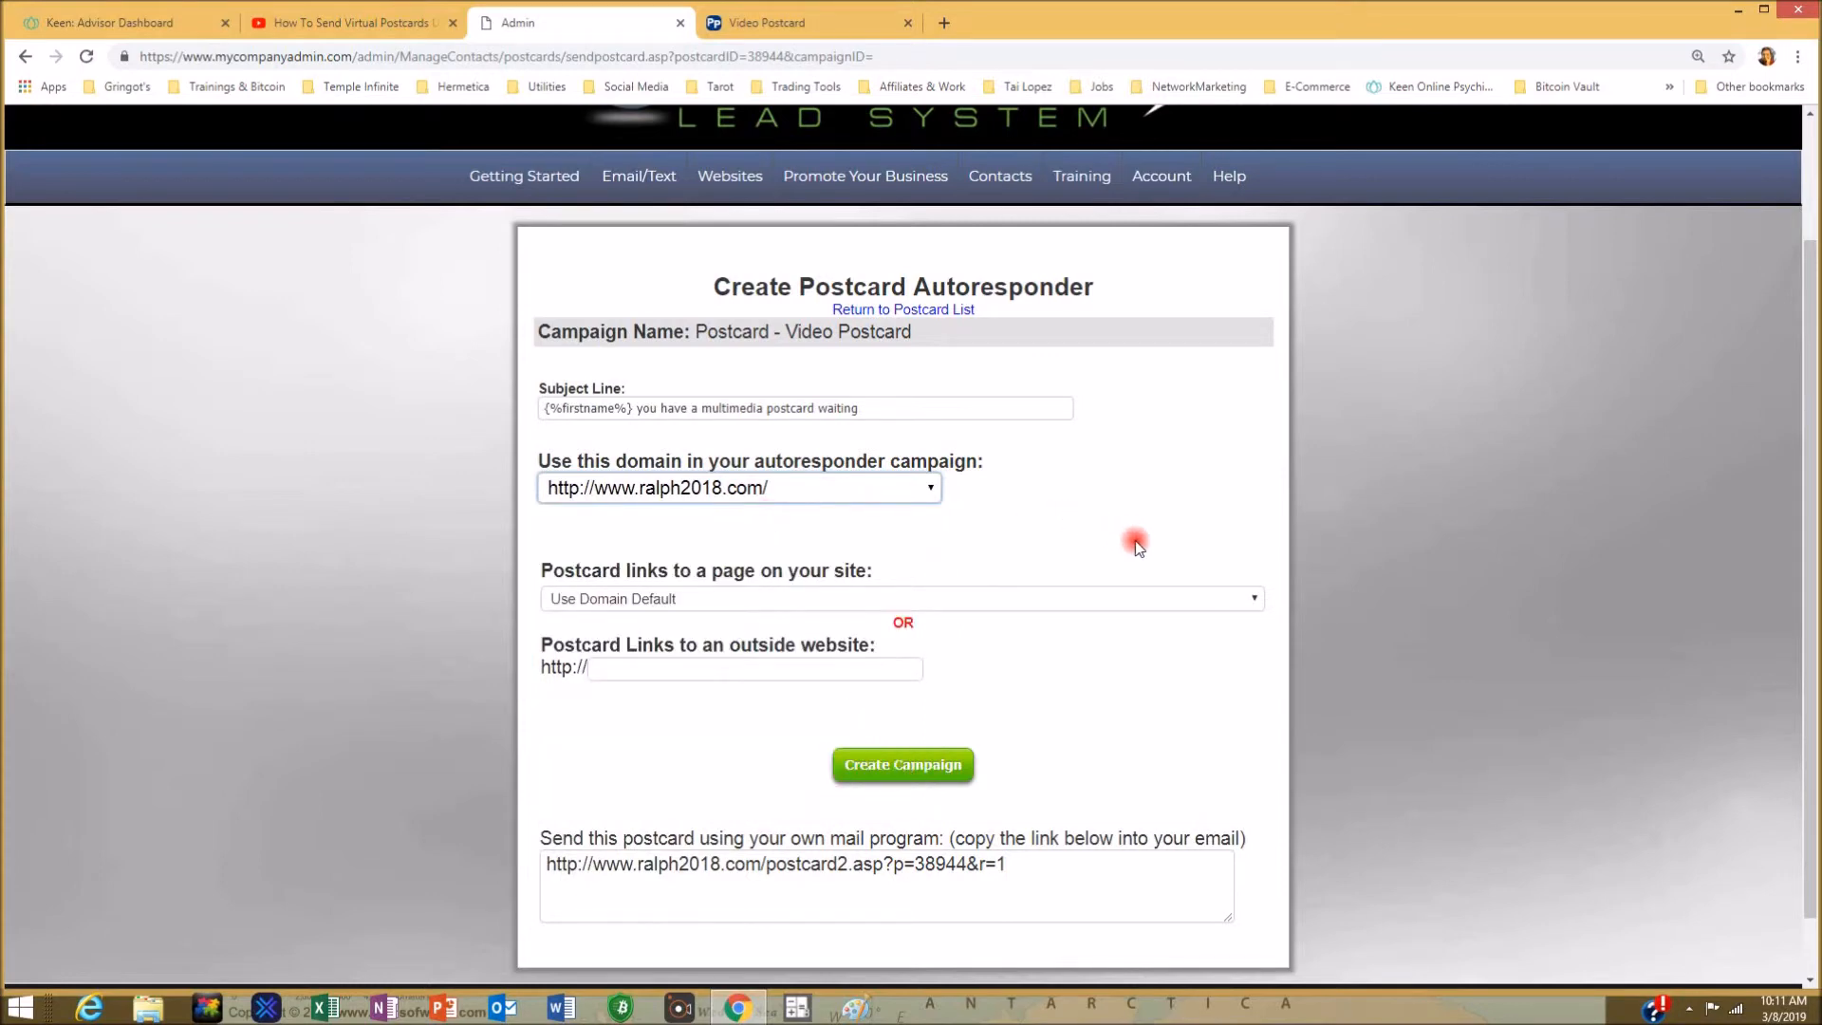
Create the Video Postcard autoresponder campaign and leave every contact group unselected for the mailing
click(897, 768)
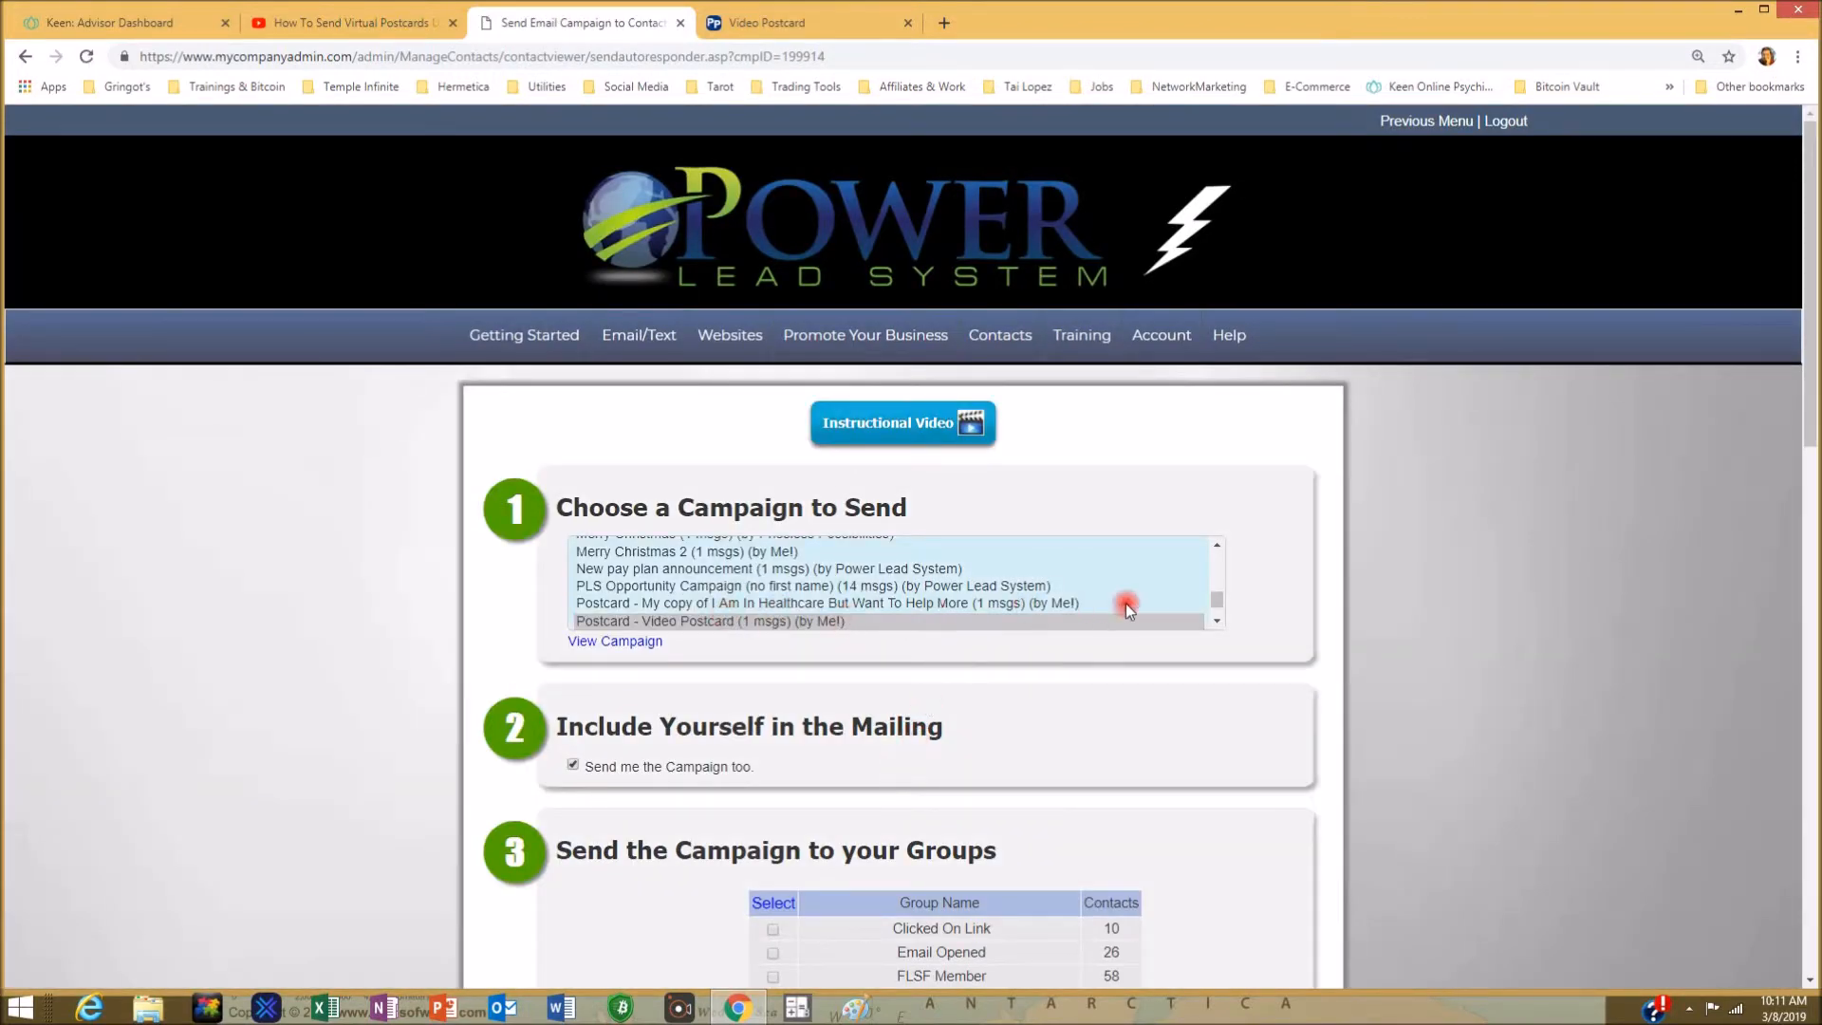
scroll(1308, 596, down, 5)
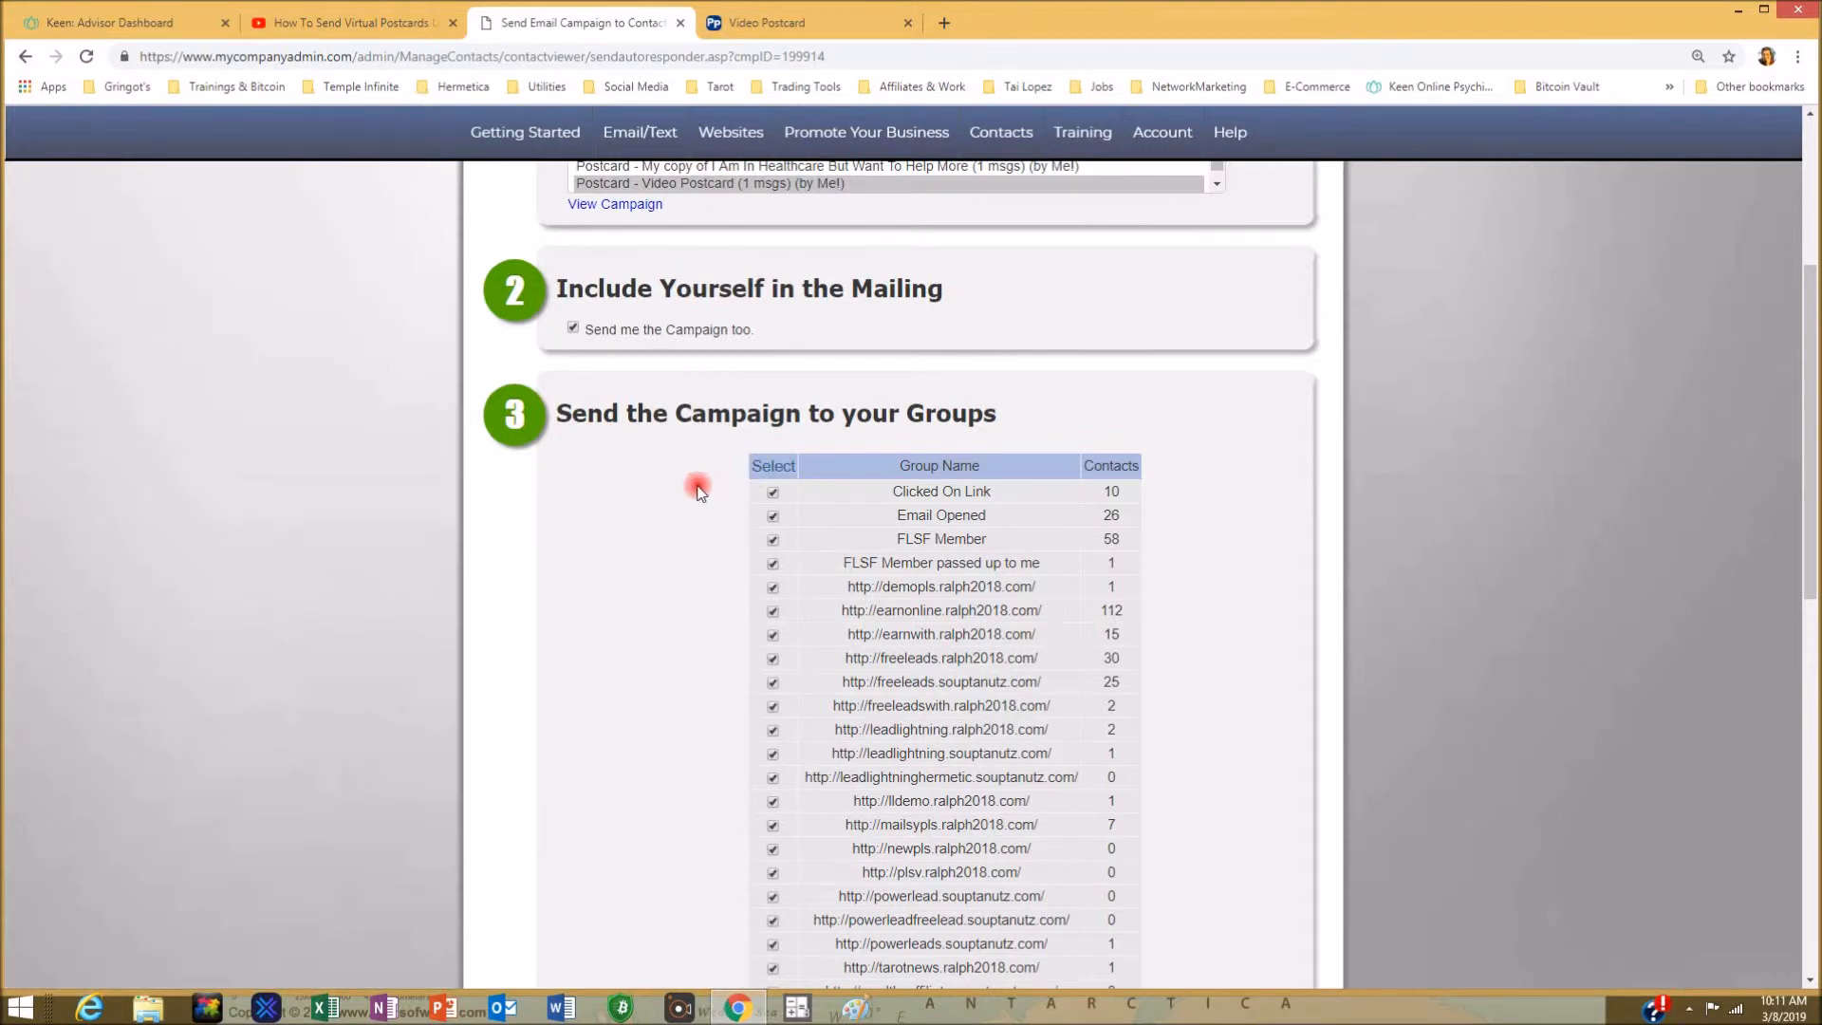
scroll(697, 490, down, 1)
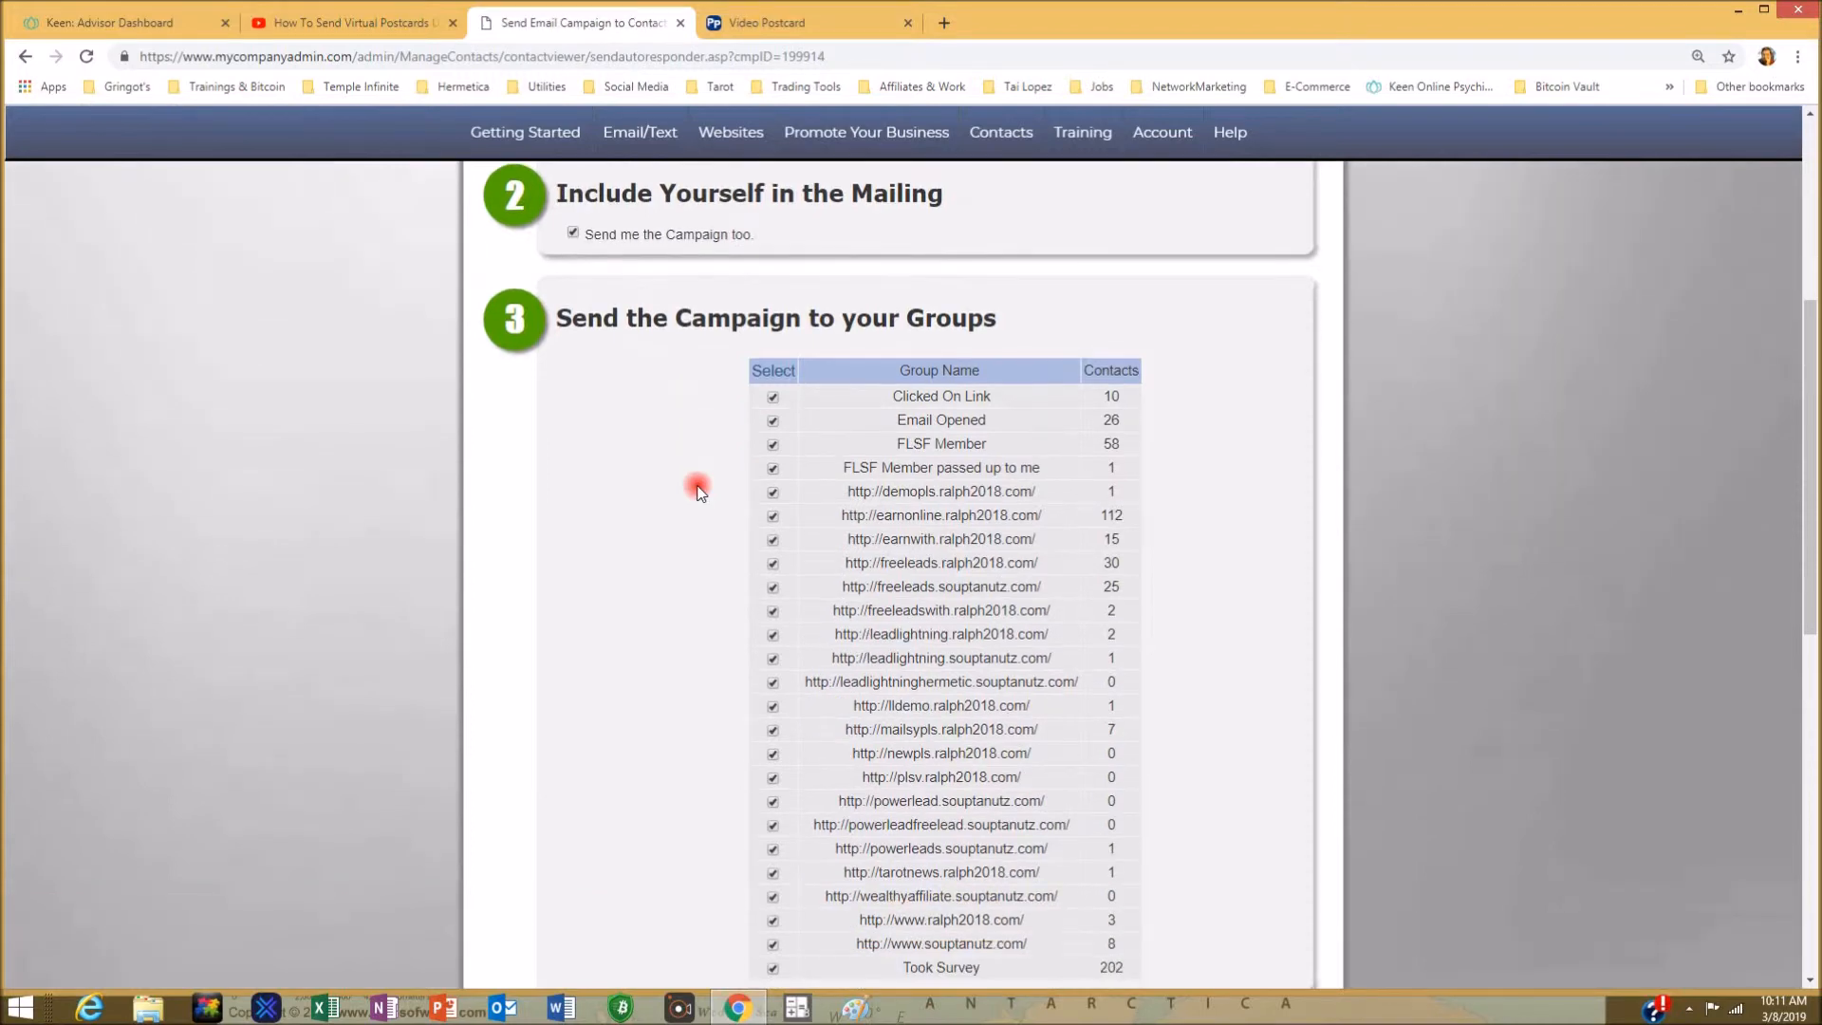
click(807, 366)
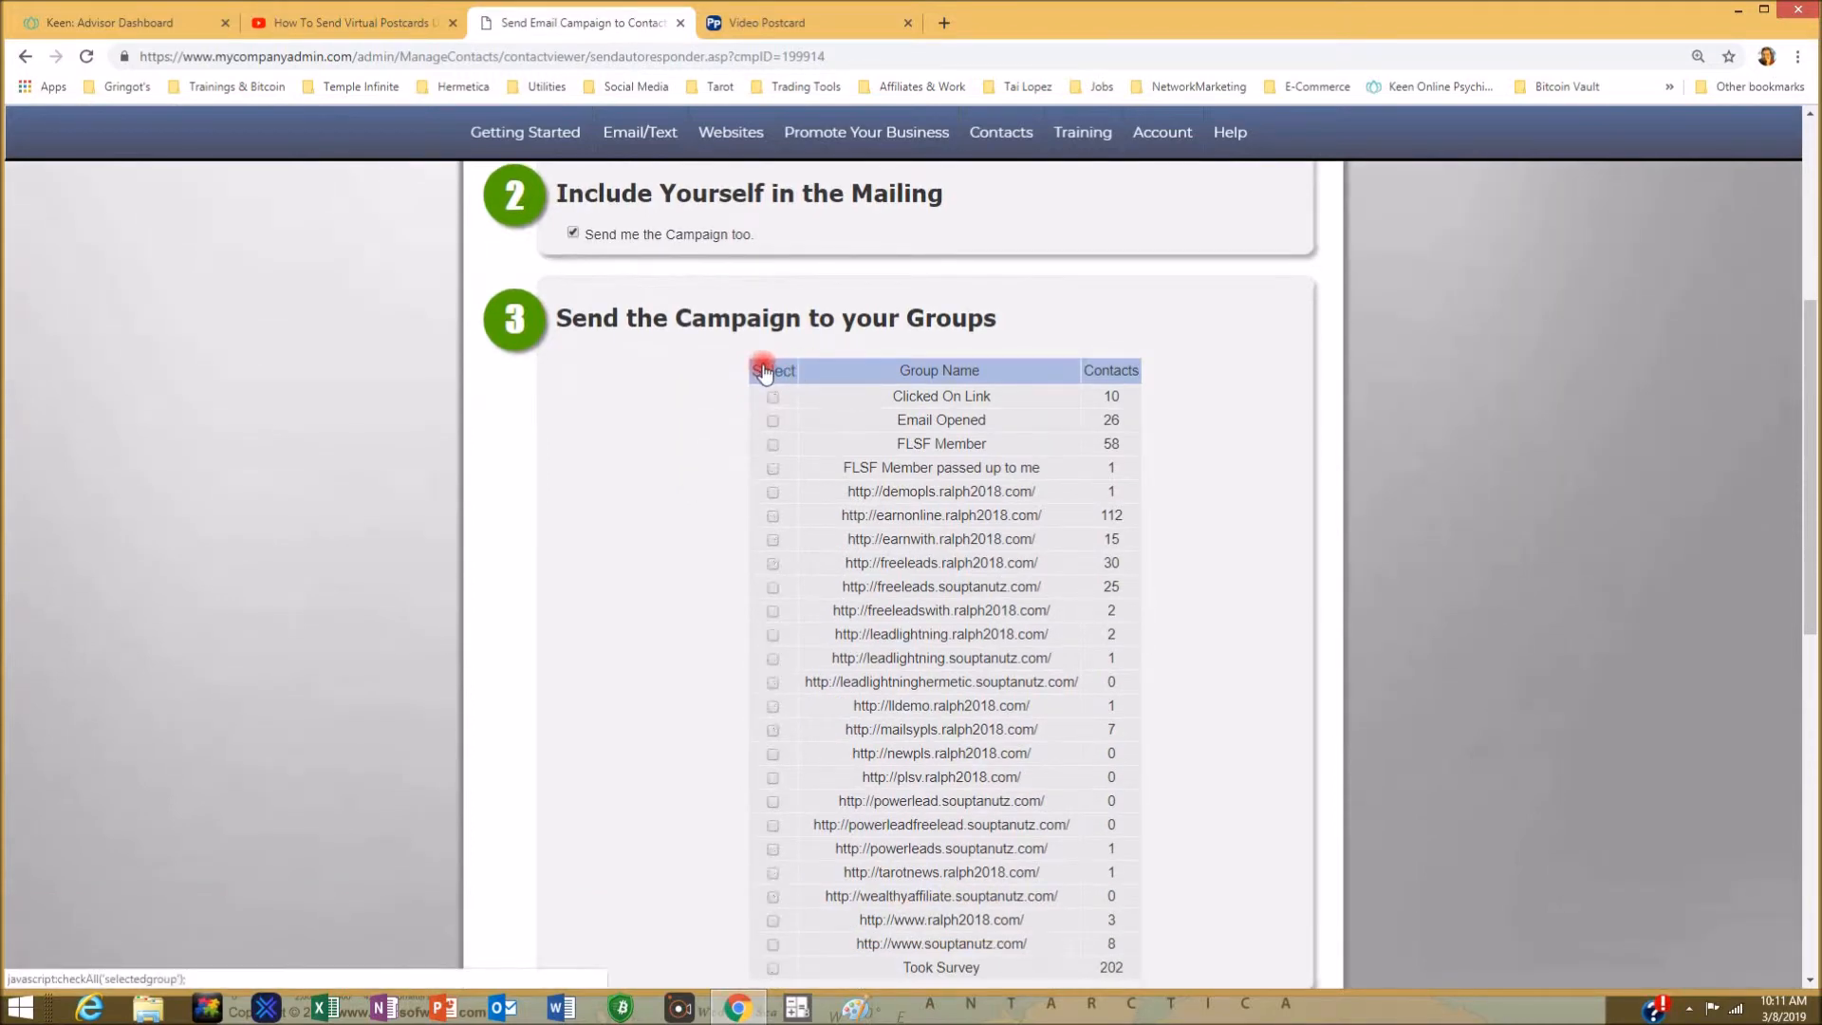
Review the campaign's group, search and newest-contact recipient options, and proceed to choosing the sending date without adding any
scroll(998, 462, down, 4)
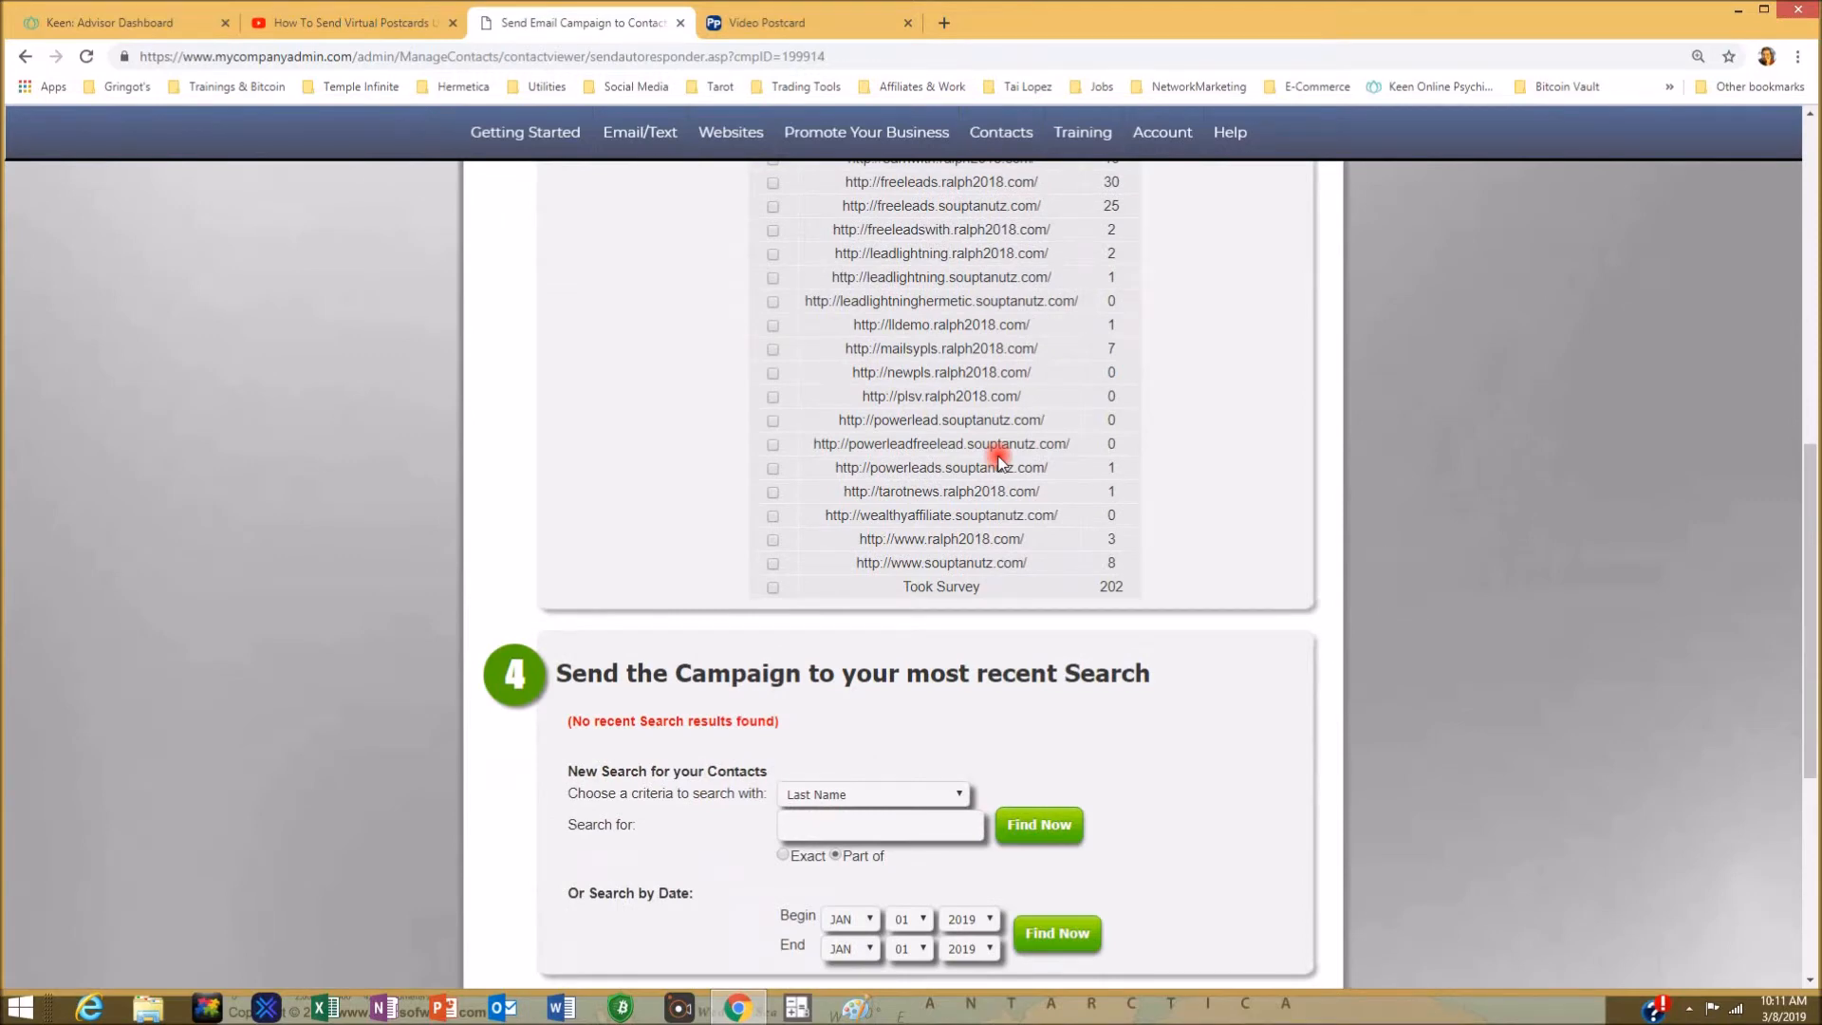
scroll(998, 462, up, 11)
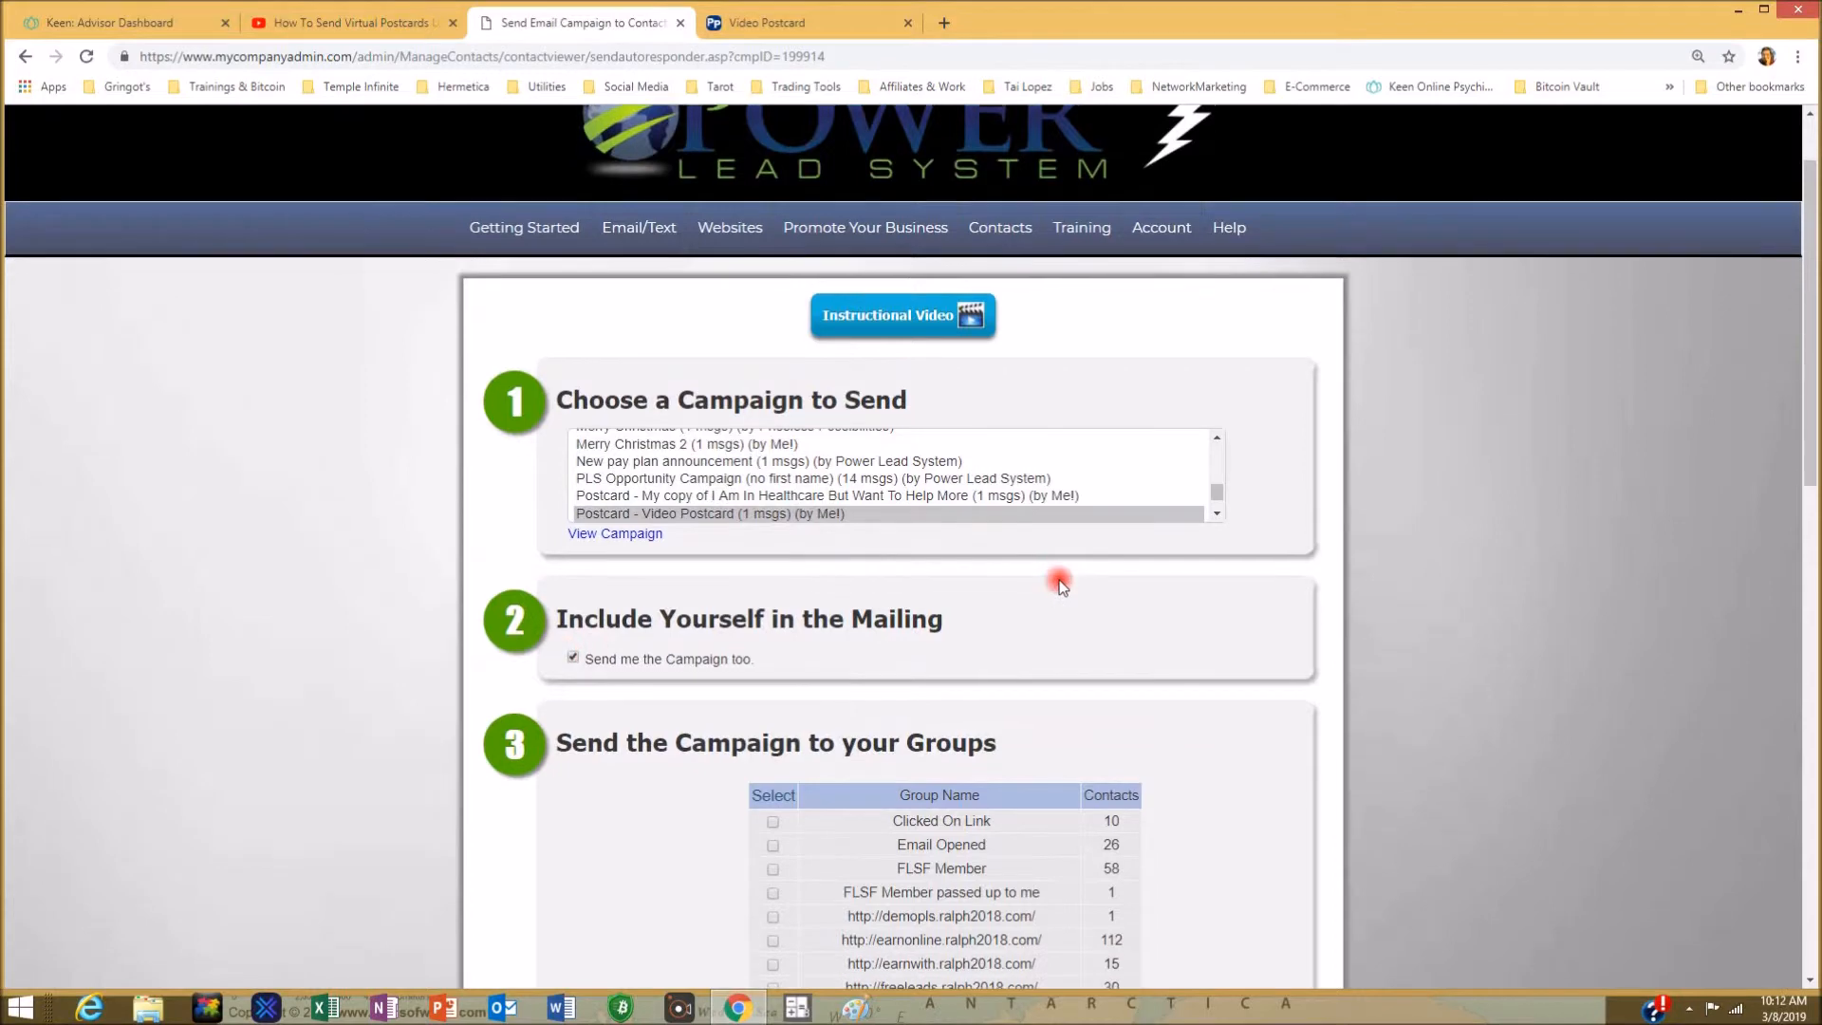
scroll(1057, 582, down, 9)
scroll(1059, 583, down, 4)
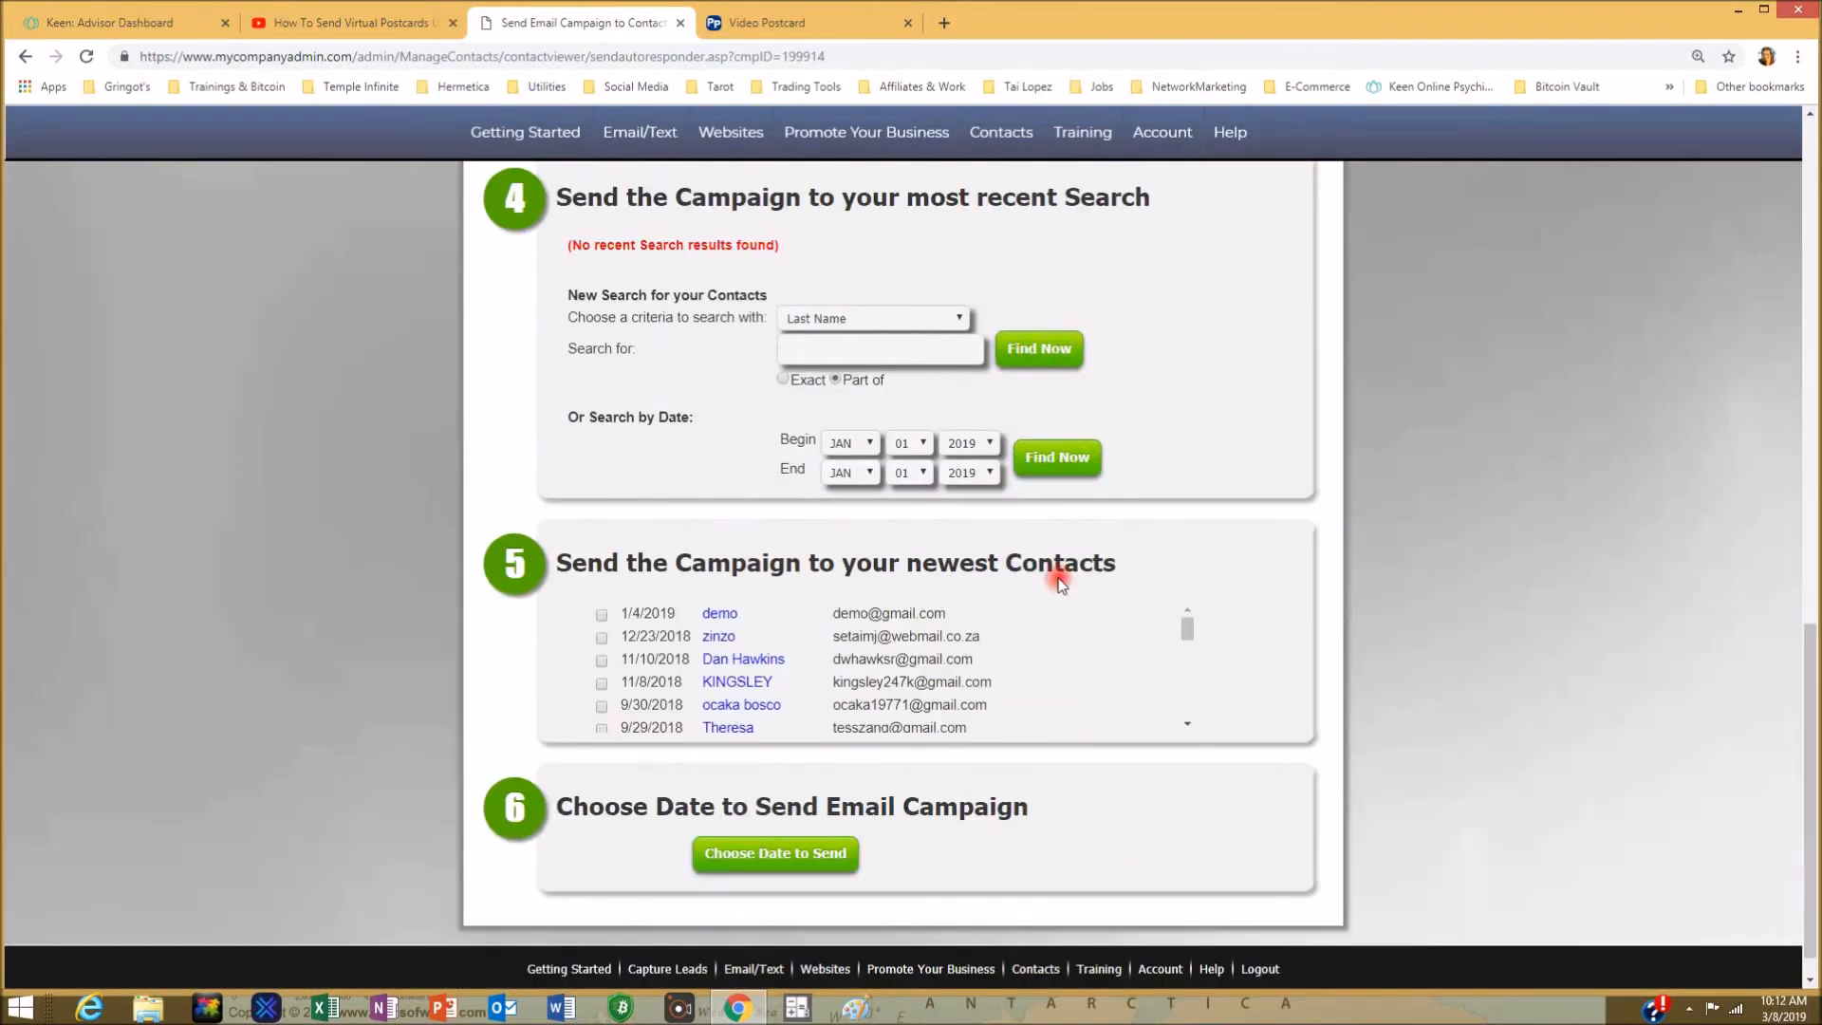
scroll(1058, 582, down, 3)
click(769, 816)
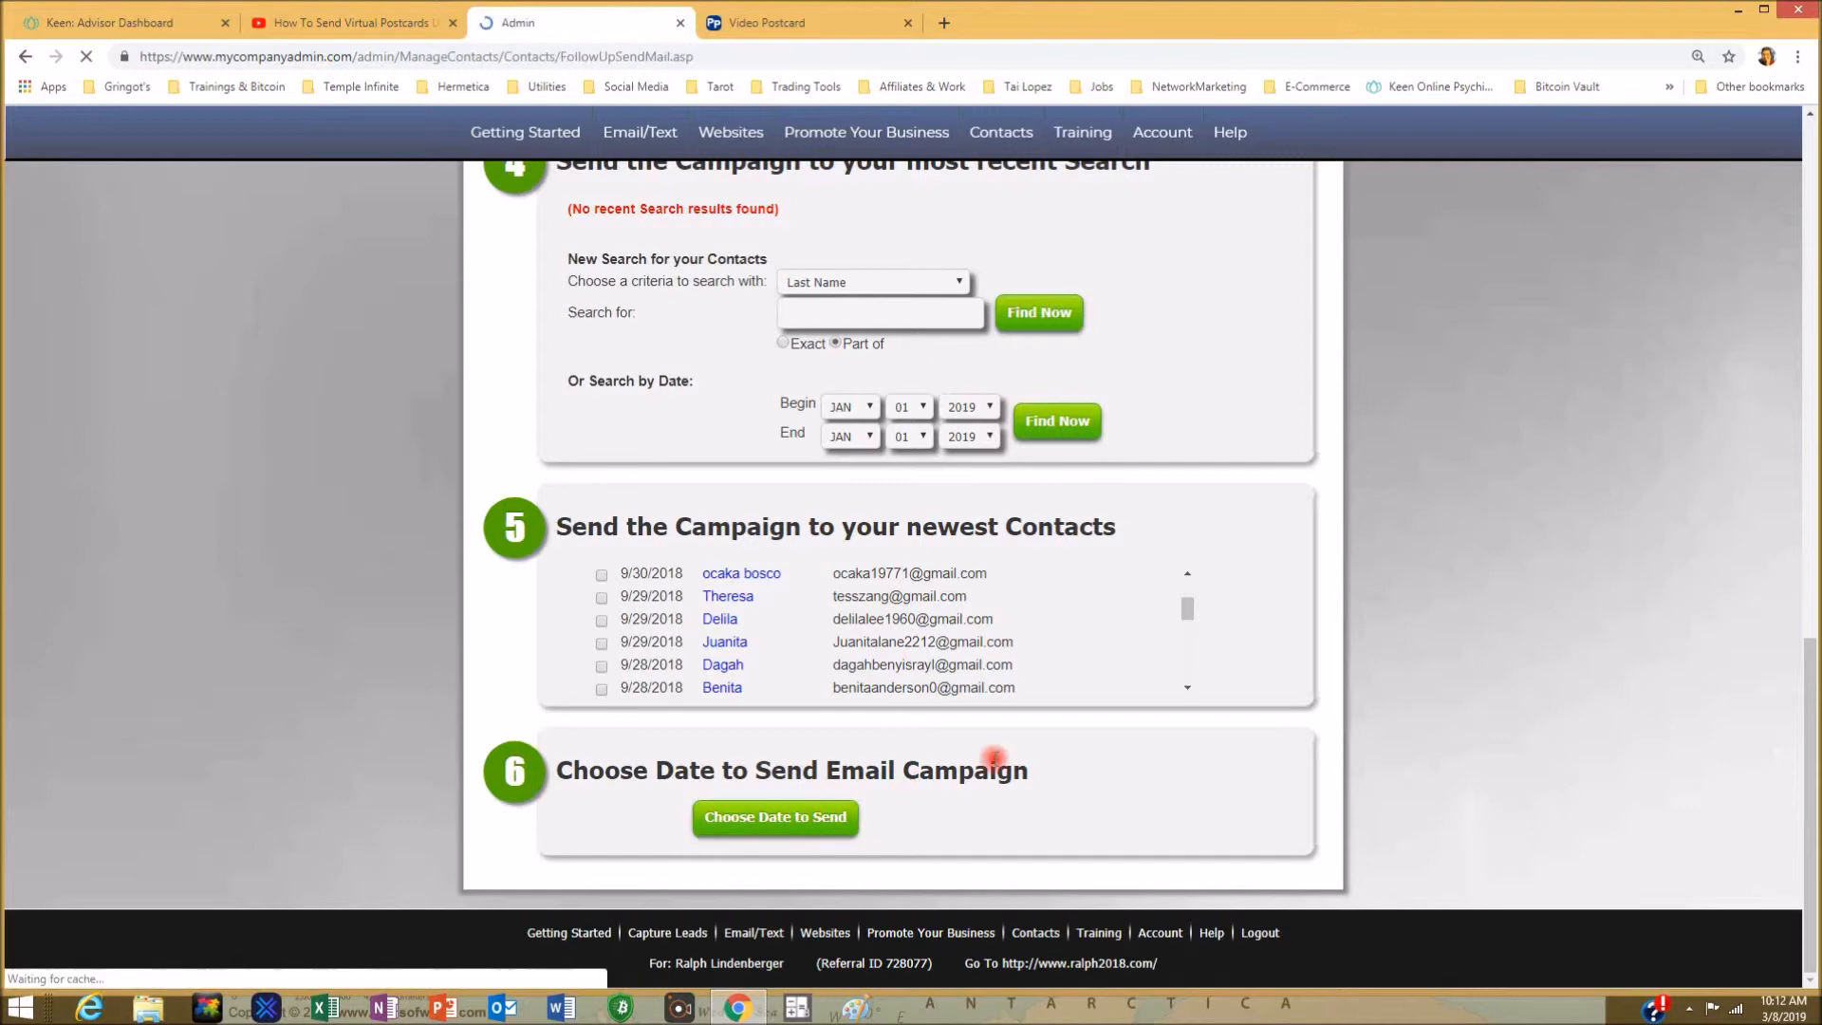
Agree to the Priceless Possibilities spam policies and send the Video Postcard campaign as a total of 1 email
scroll(996, 764, down, 3)
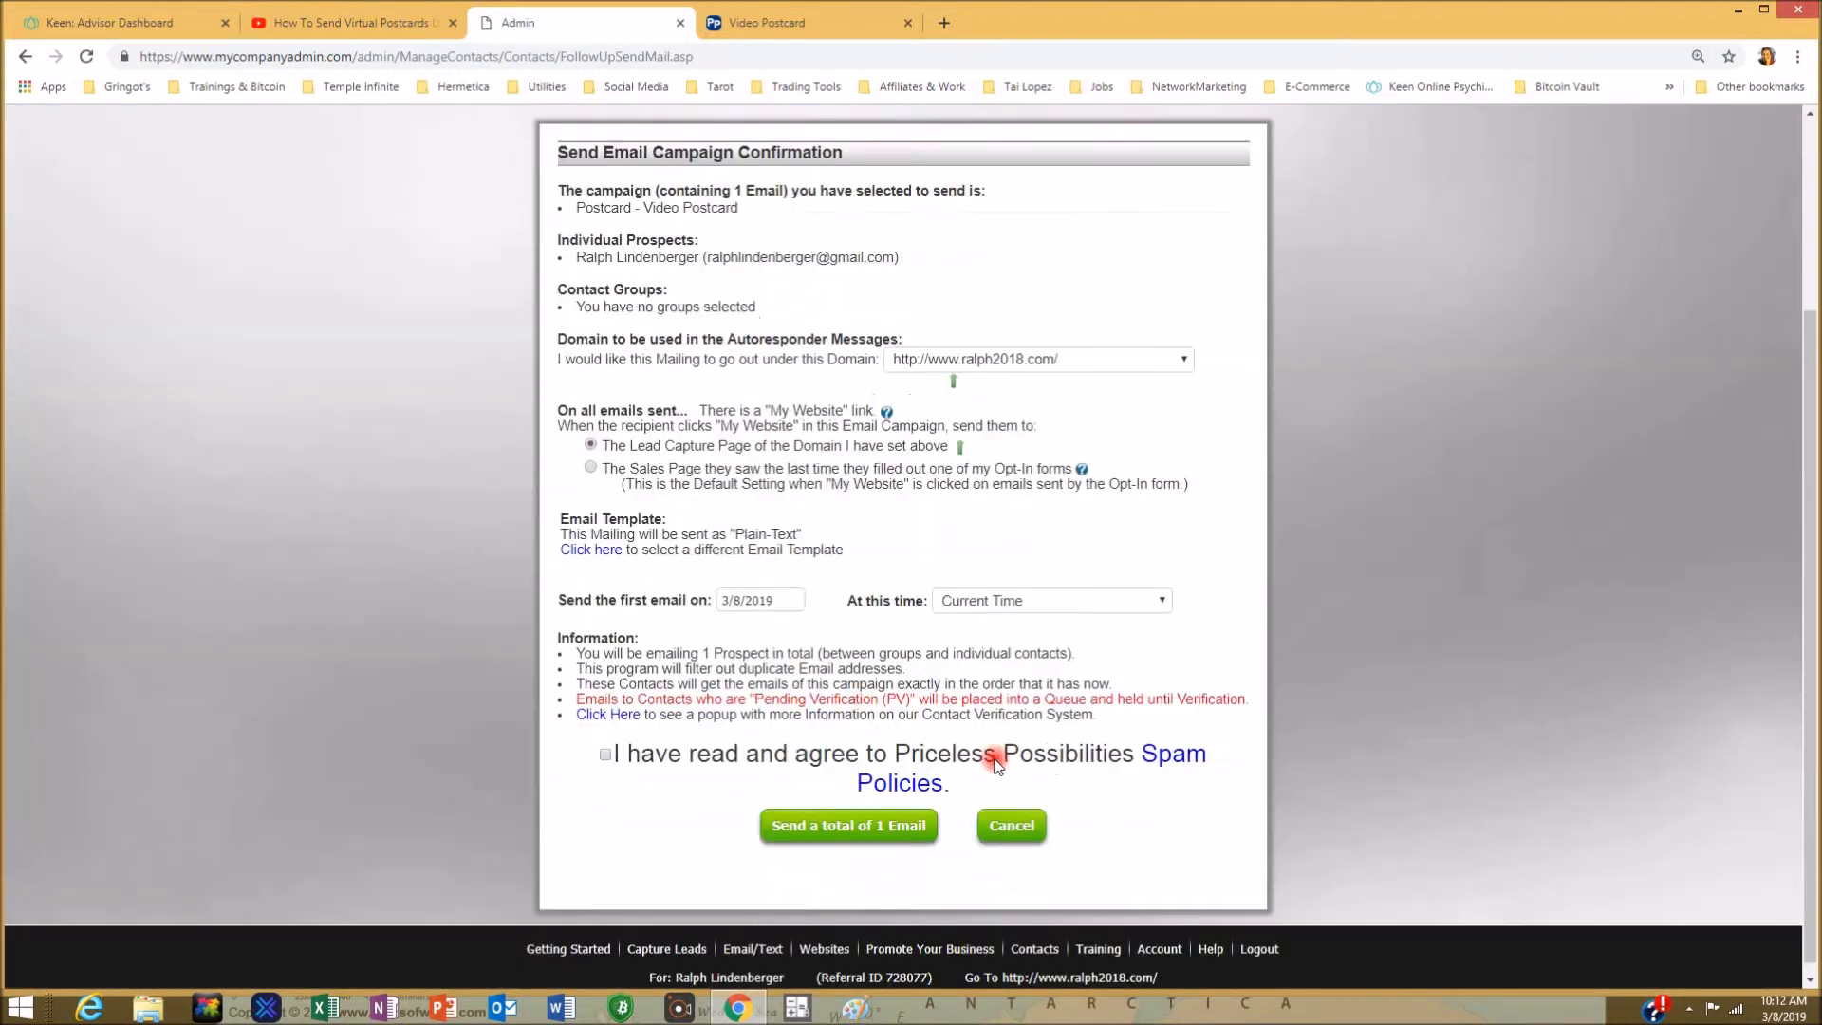
click(608, 741)
click(848, 813)
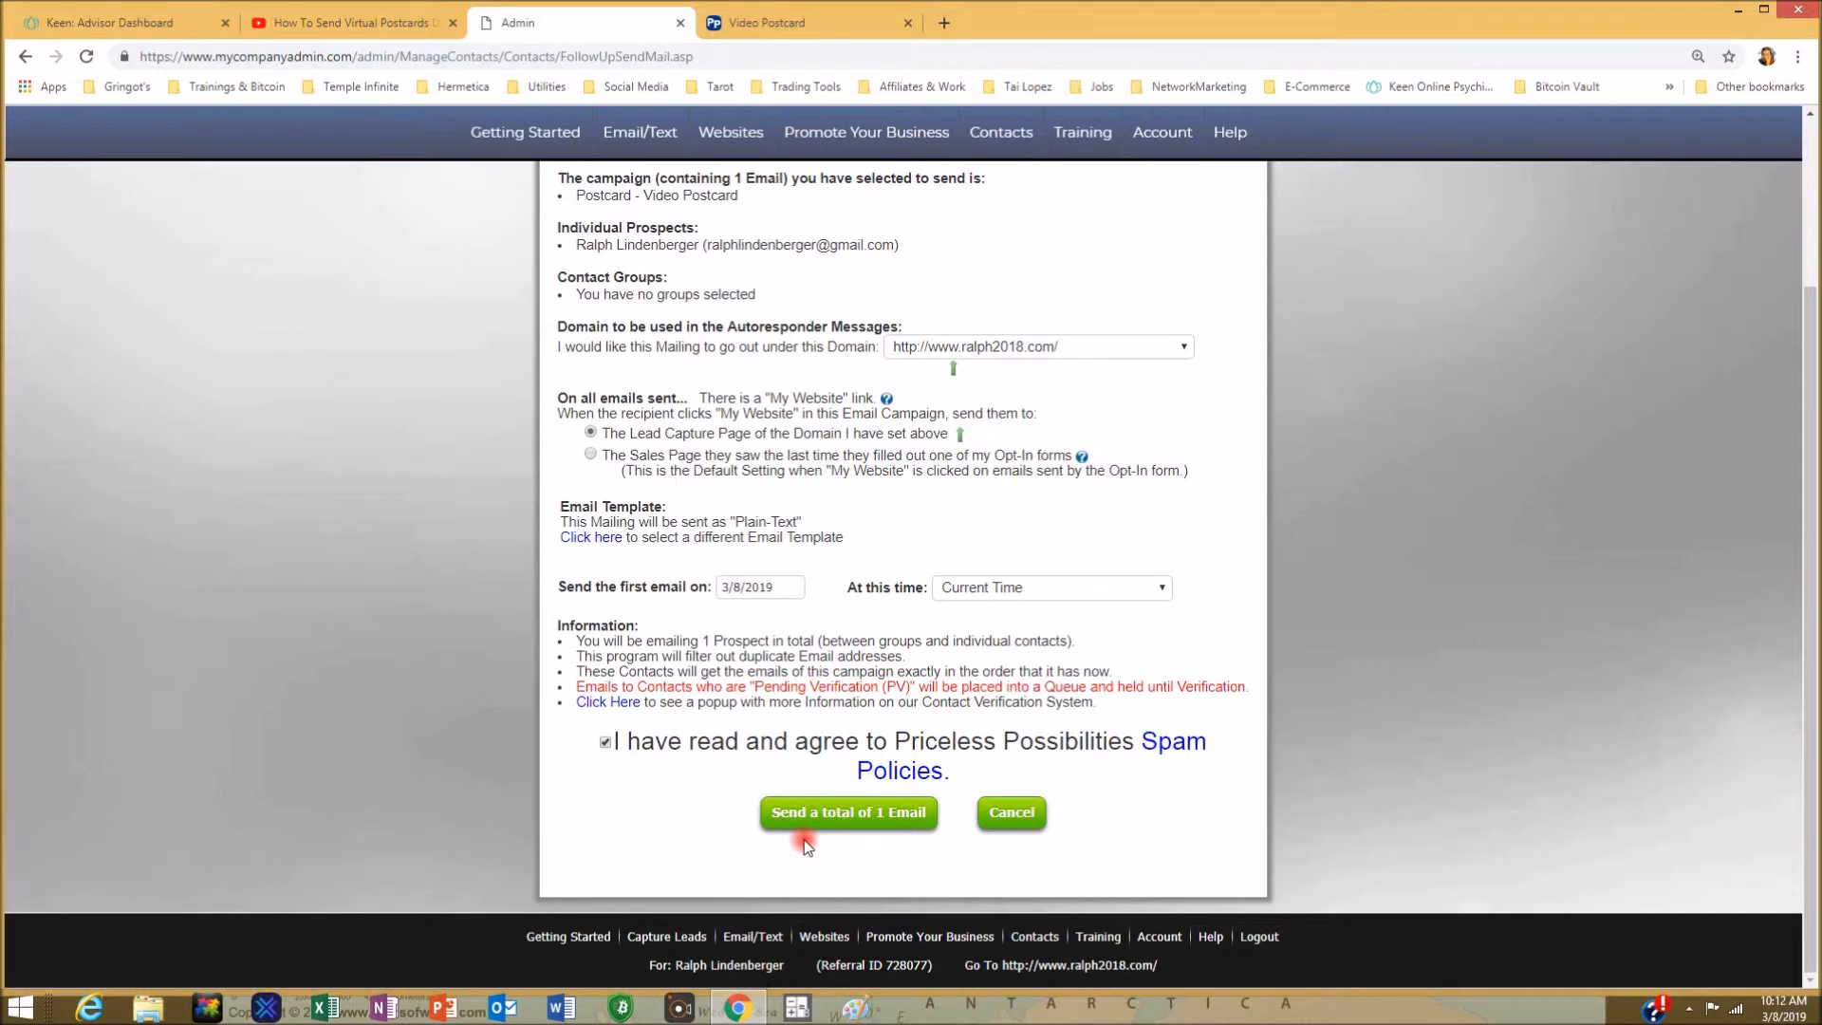
click(841, 813)
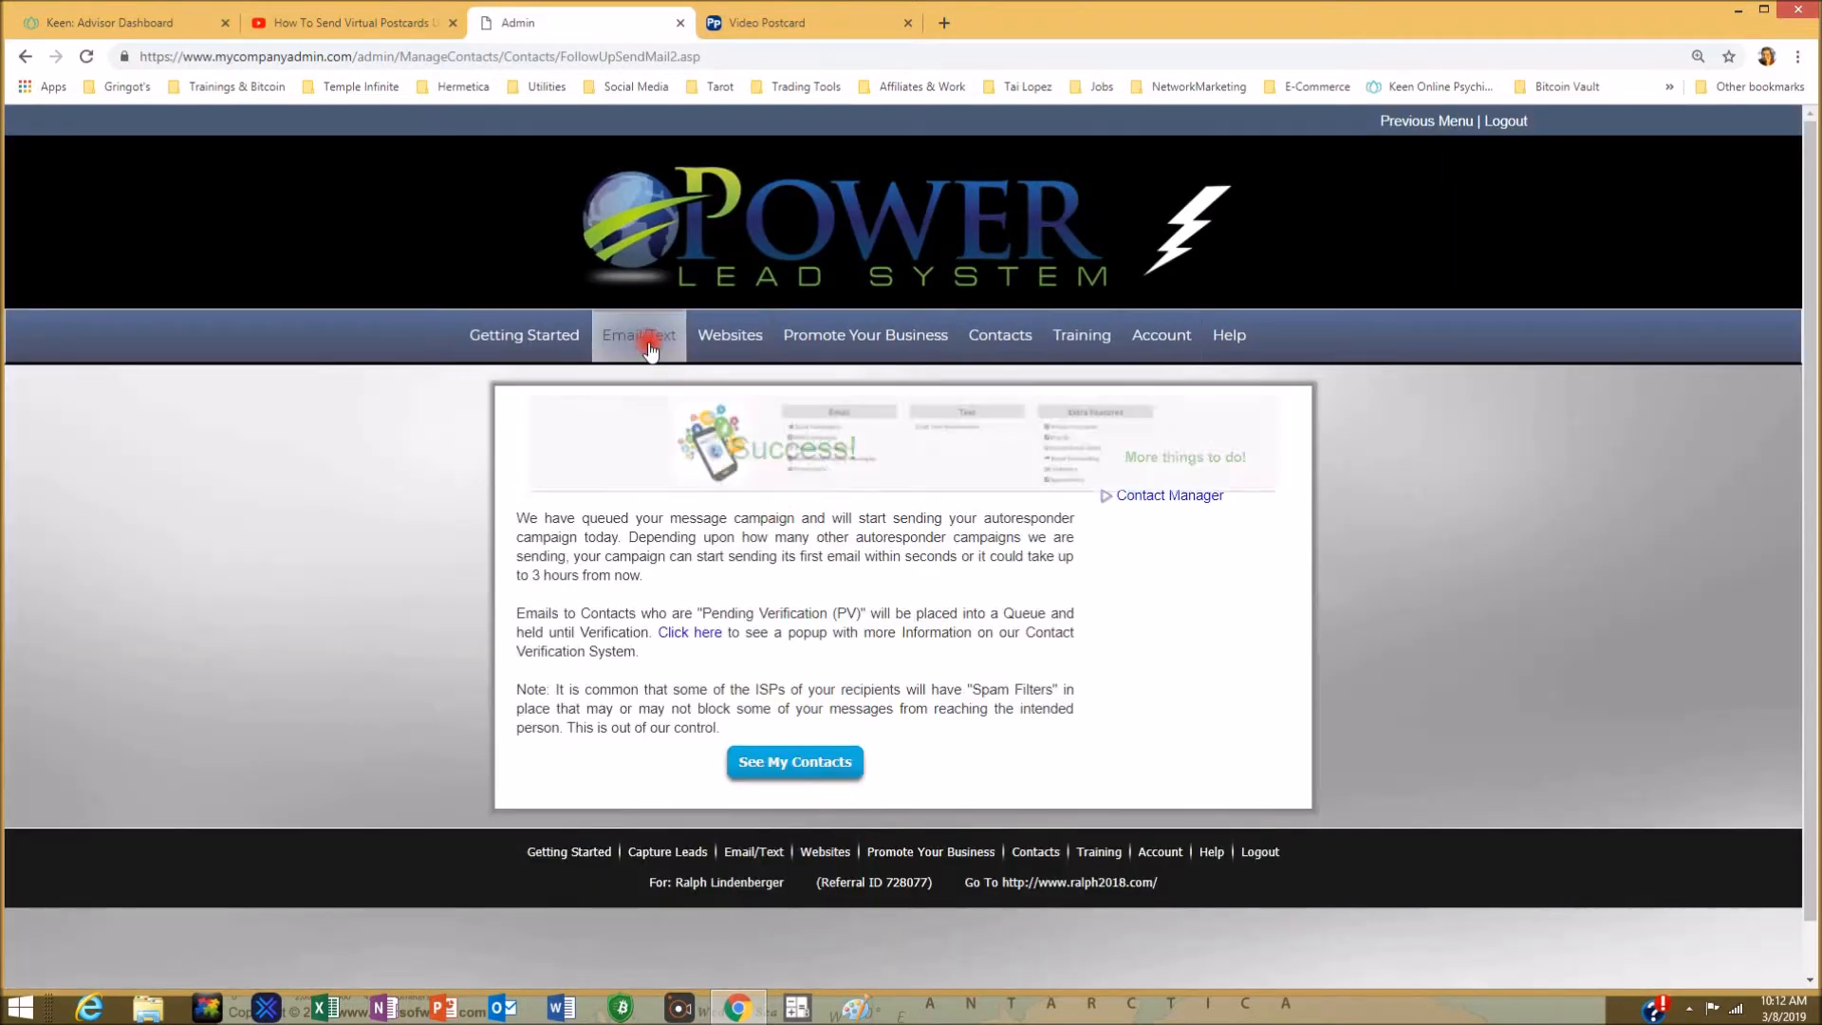
Open the Virtual Postcards page
mouse_move(640, 334)
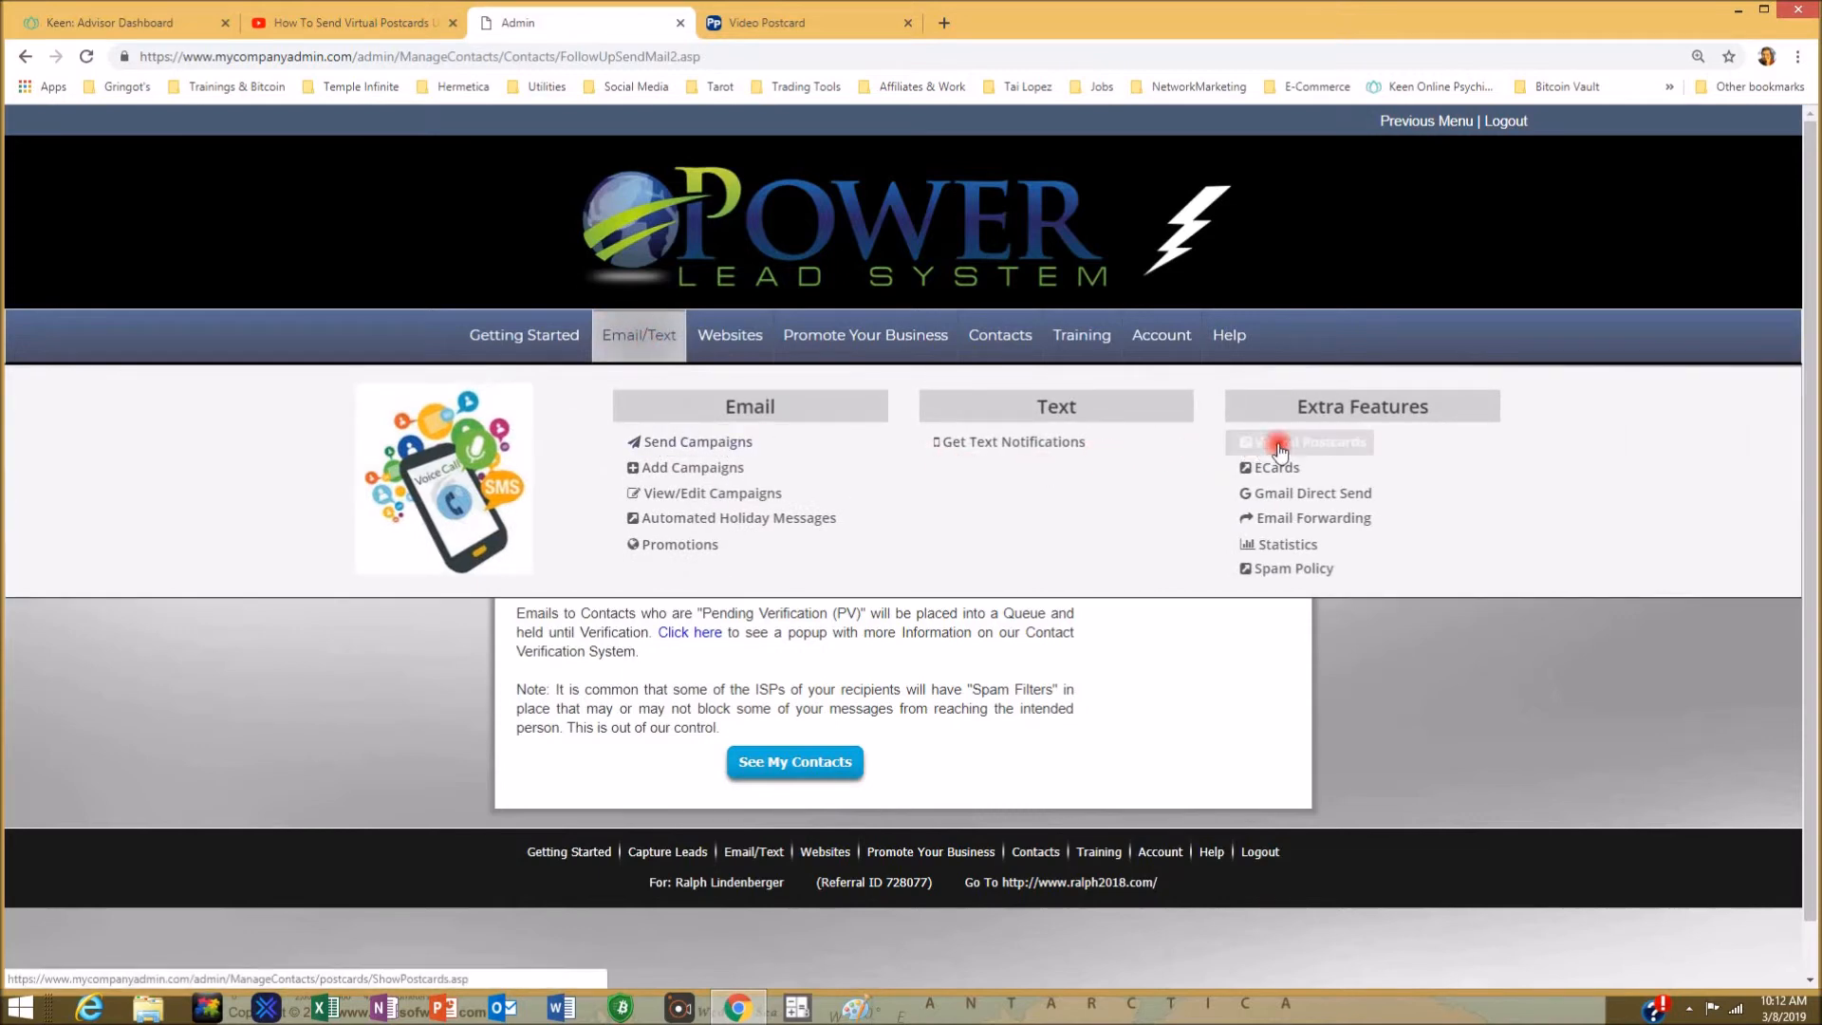
click(1313, 444)
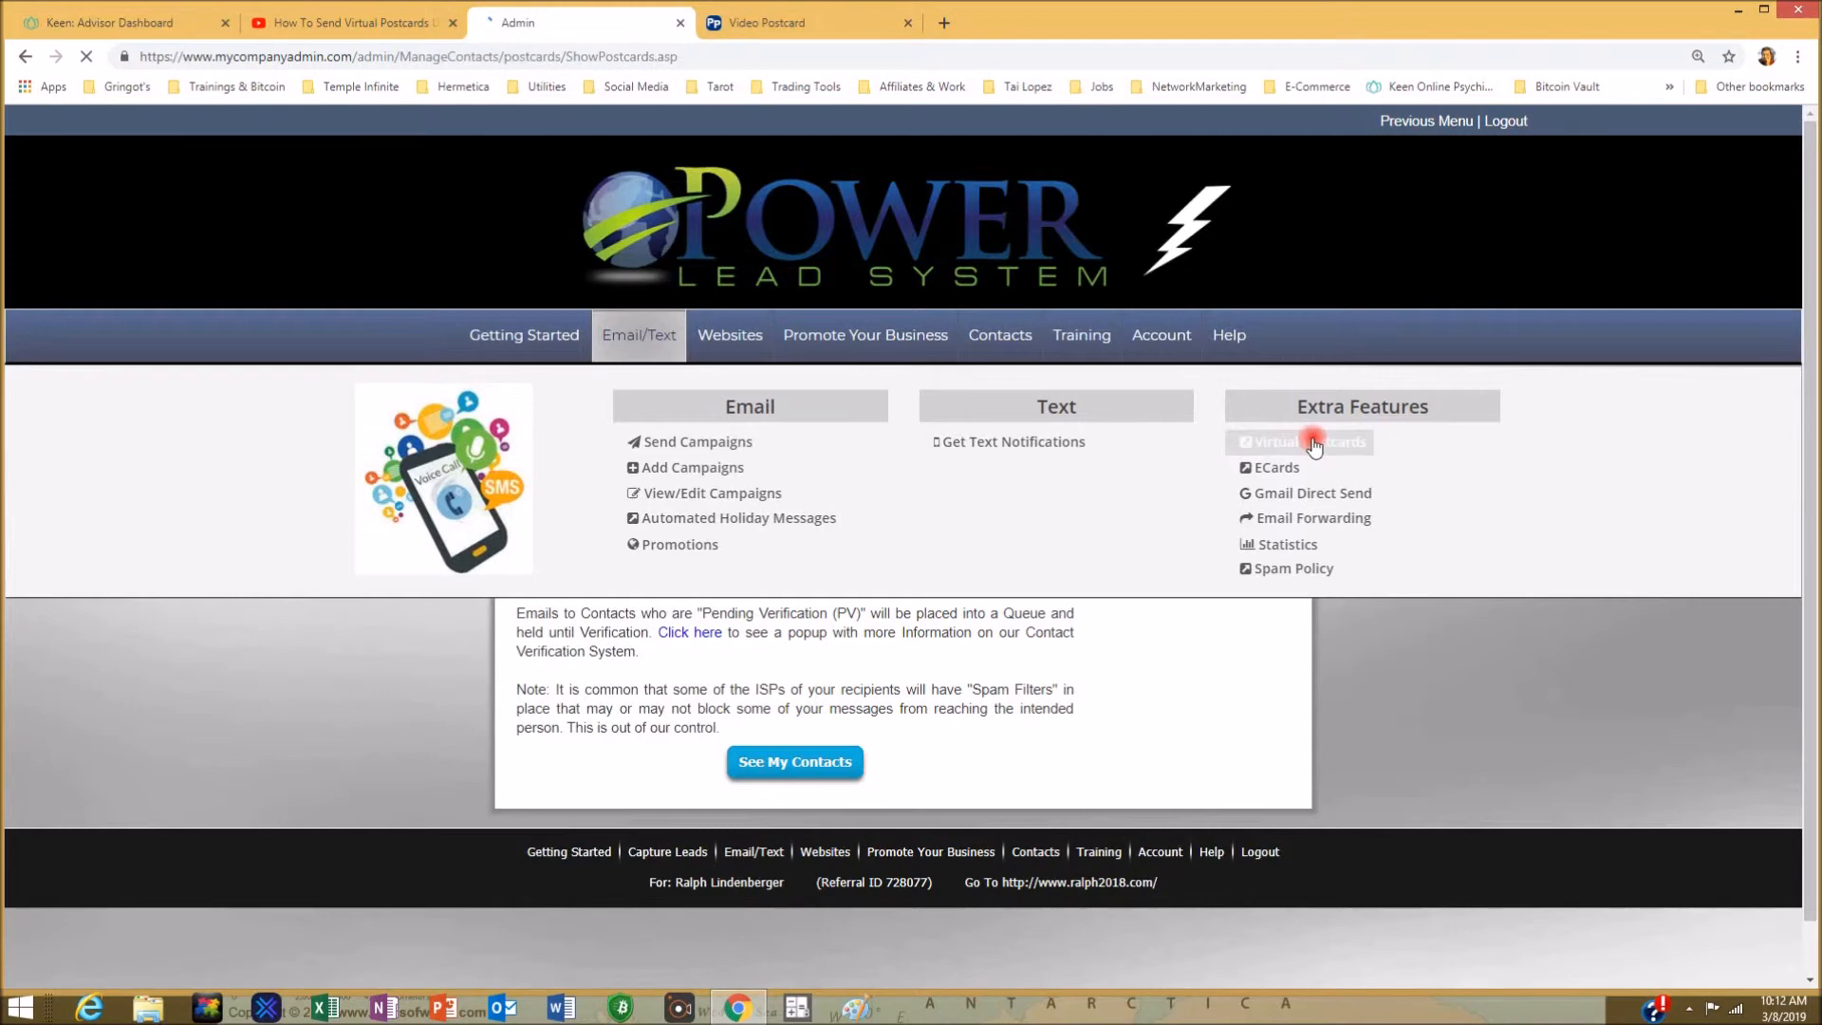